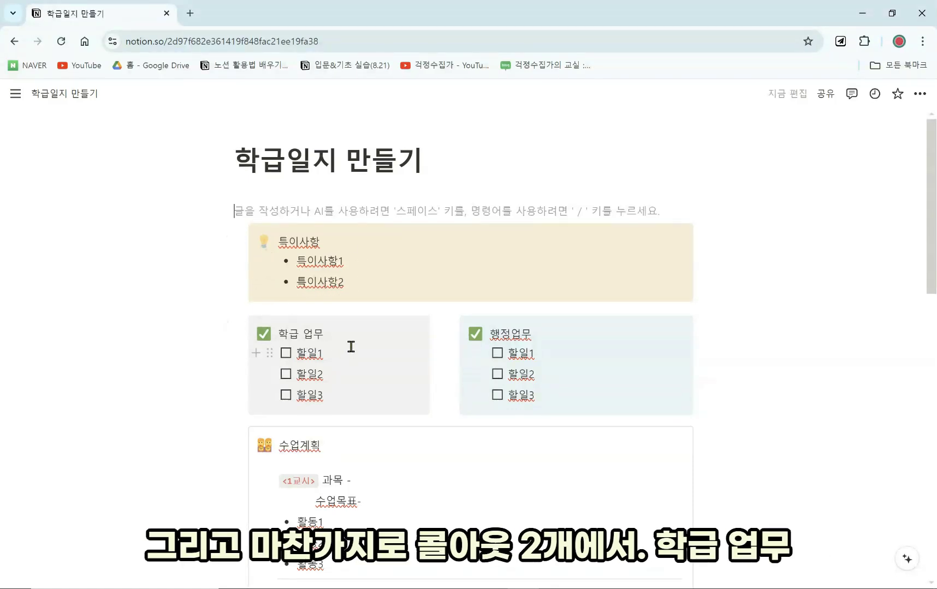
- Enter 국어 as the subject of the <1교시> entry in the 수업계획 callout
{"action": "scroll", "coordinate": [349, 349], "scroll_direction": "down", "scroll_amount": 2}
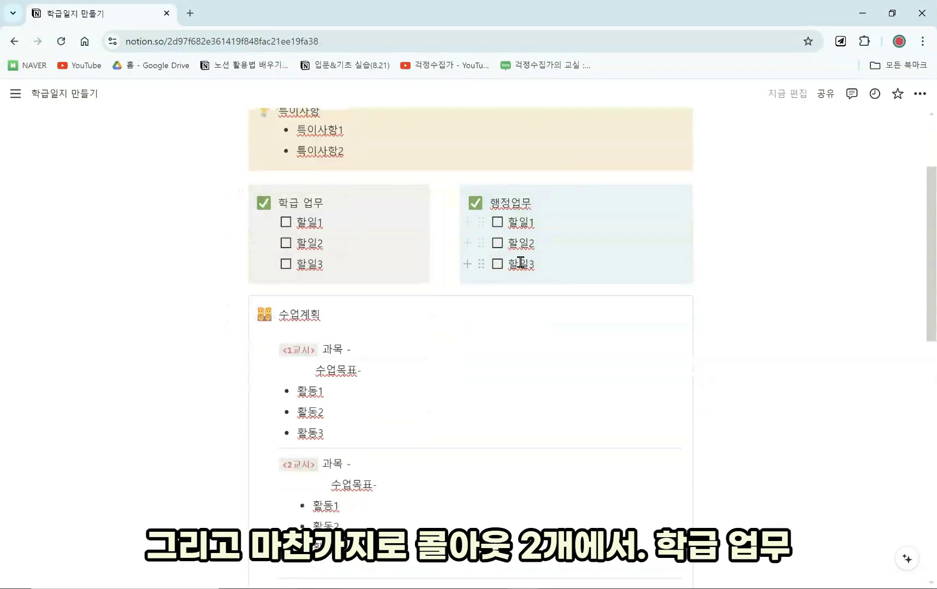
{"action": "scroll", "coordinate": [320, 281], "scroll_direction": "up", "scroll_amount": 1}
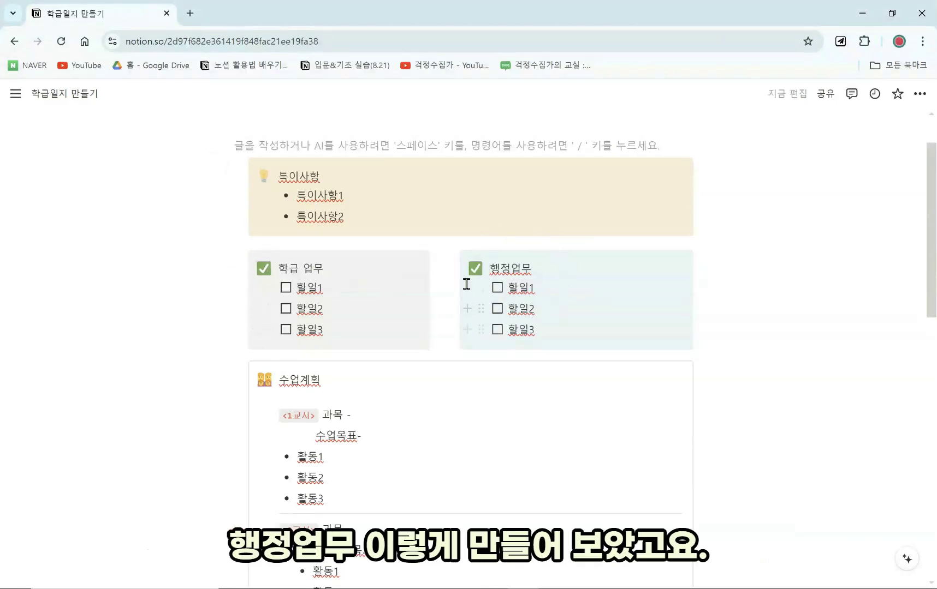
{"action": "scroll", "coordinate": [548, 305], "scroll_direction": "down", "scroll_amount": 1}
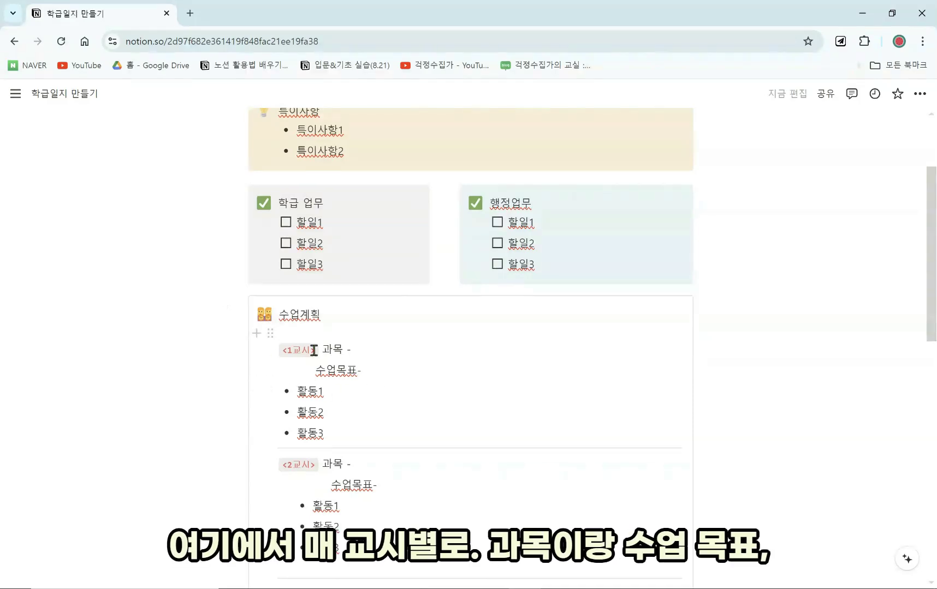
{"action": "scroll", "coordinate": [312, 349], "scroll_direction": "down", "scroll_amount": 4}
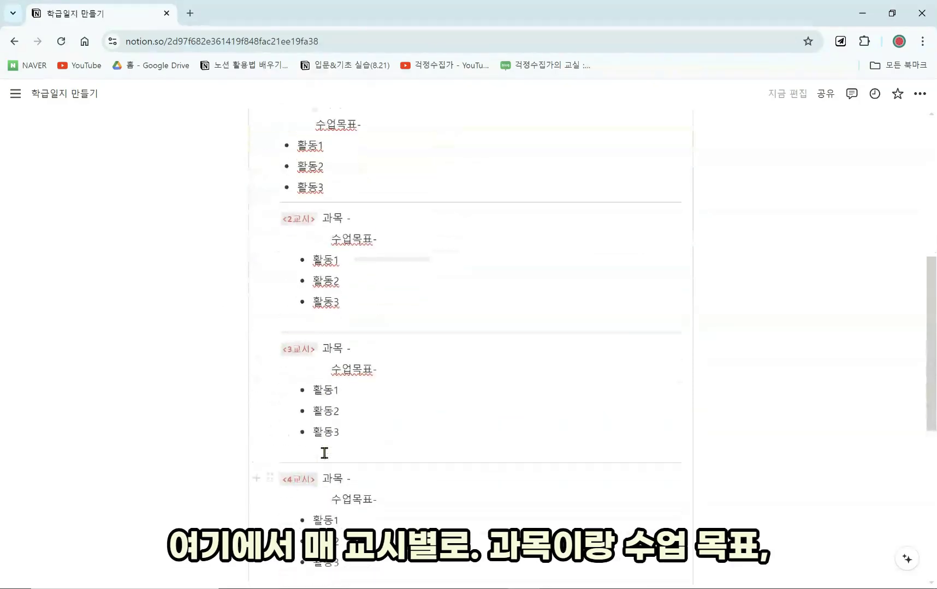
{"action": "scroll", "coordinate": [369, 233], "scroll_direction": "up", "scroll_amount": 2}
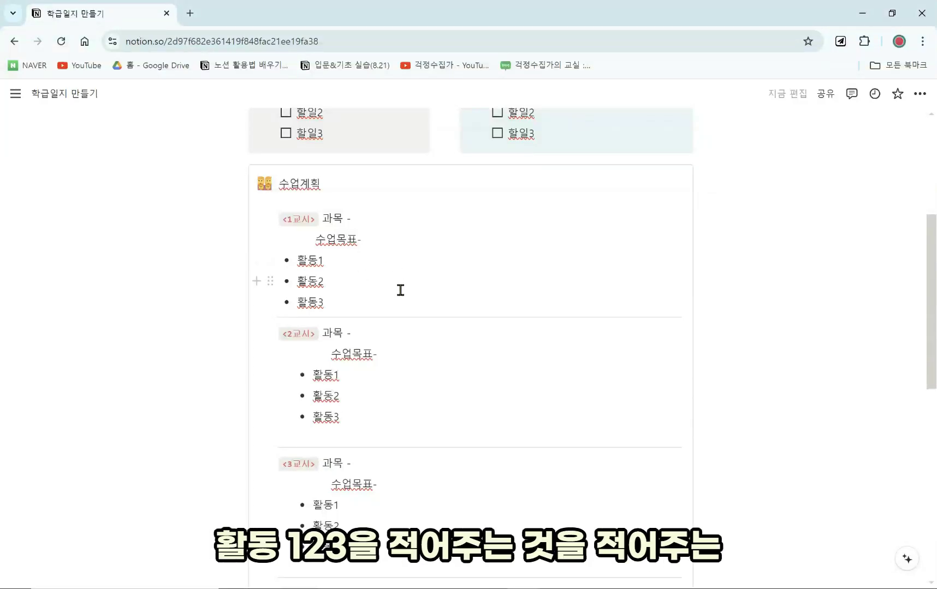
{"action": "scroll", "coordinate": [400, 290], "scroll_direction": "up", "scroll_amount": 1}
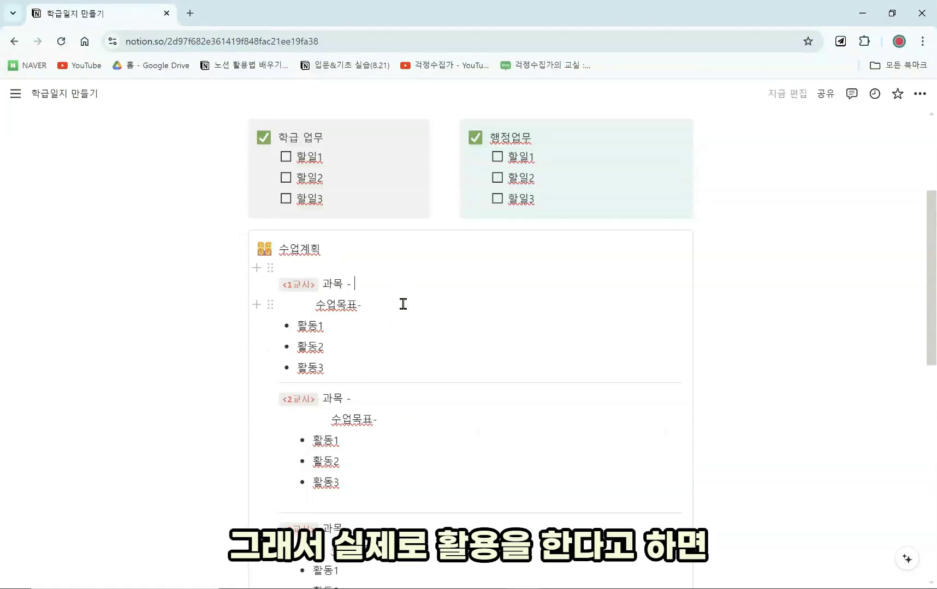
{"action": "type", "text": "국어"}
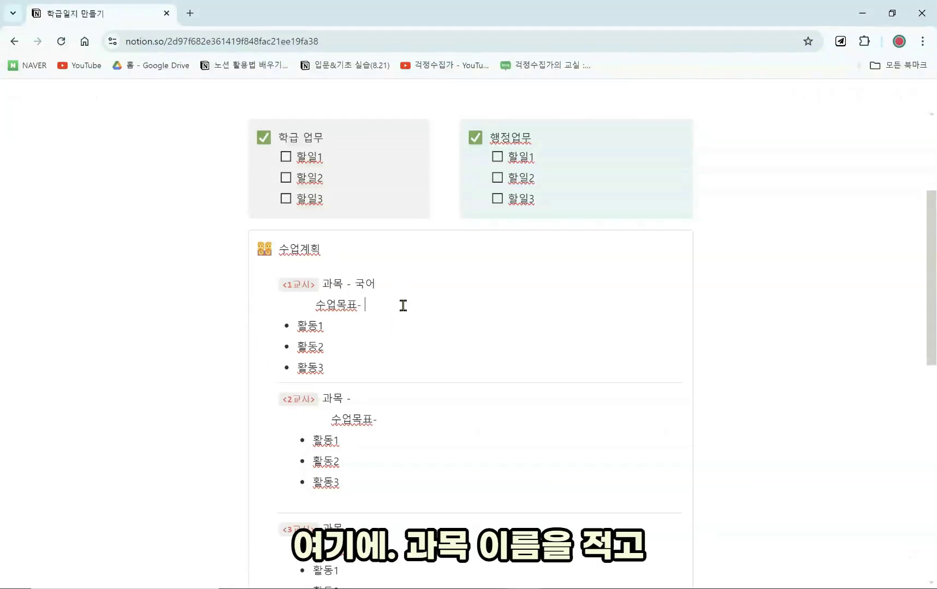
{"action": "left_click", "coordinate": [402, 306]}
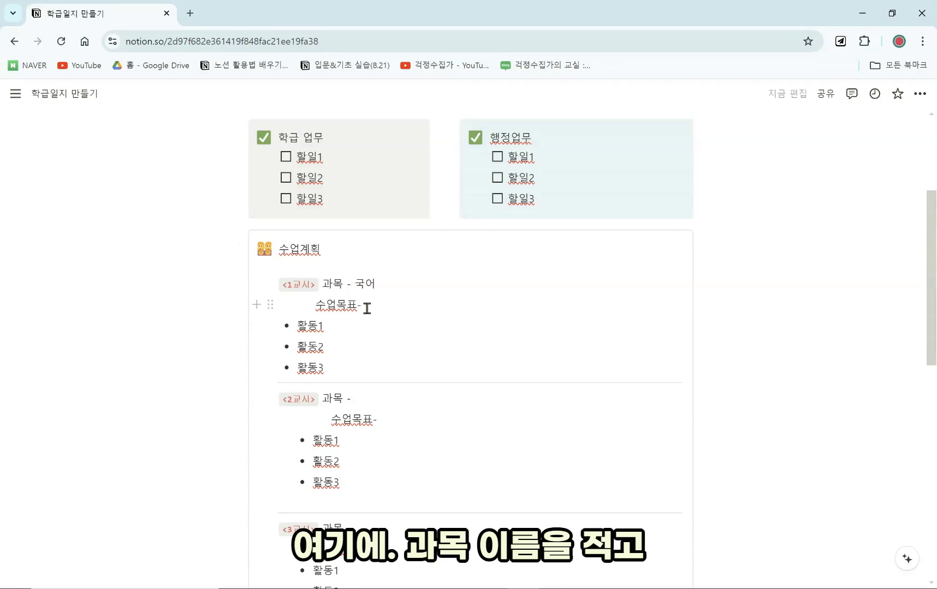
- Embed the YouTube video "[노션 배우기#1] 노션 시작하기" from its link below the first period's 활동1, narrow it and remove the leftover empty bullet
{"action": "left_click", "coordinate": [394, 330]}
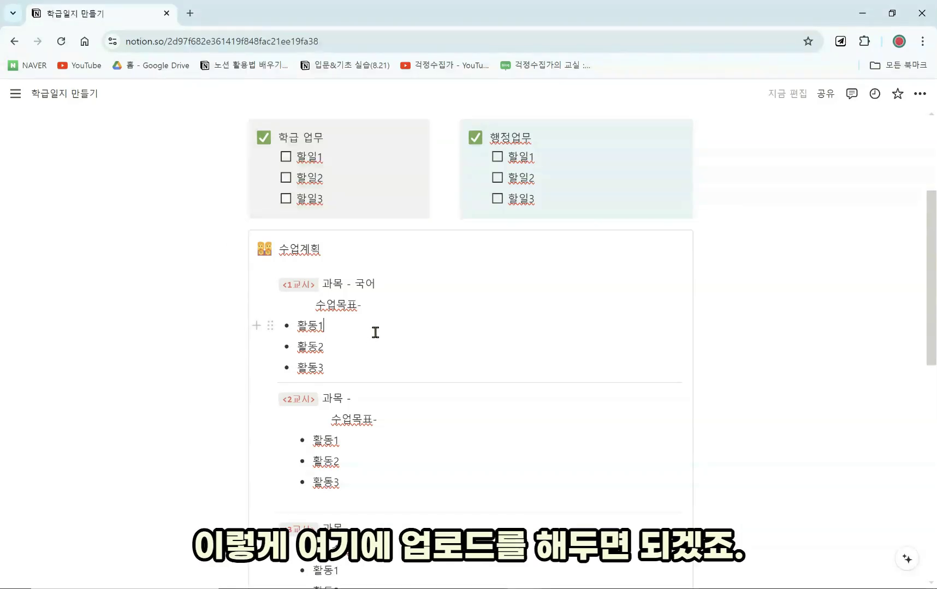
{"action": "key", "text": "Return"}
{"action": "type", "text": "https://www.youtube.com/watch?v=L16LqwwAGHY&list=PL2QXbE712OZcE87ZmPP-8TpoTD8f9kJFL&index=1"}
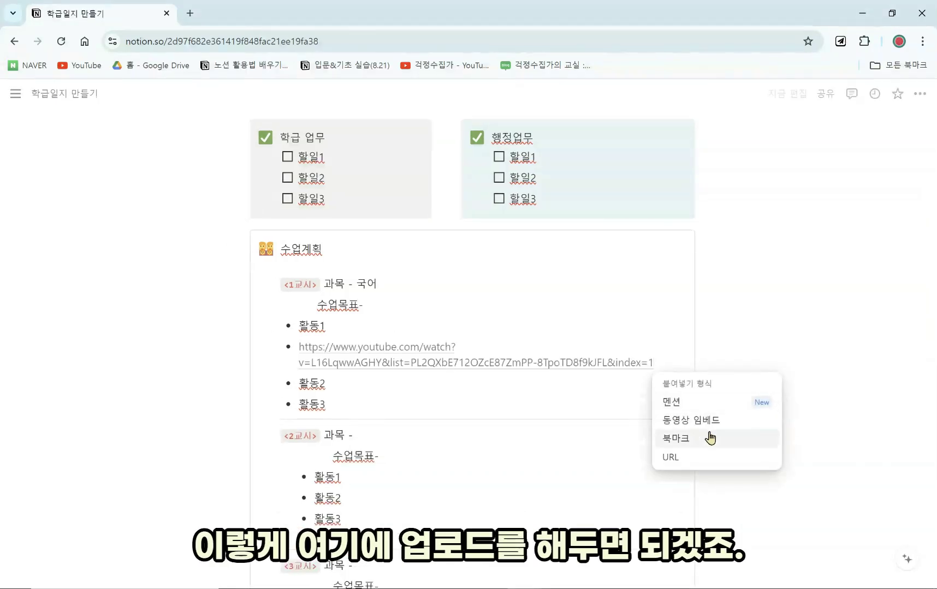
{"action": "left_click", "coordinate": [691, 420]}
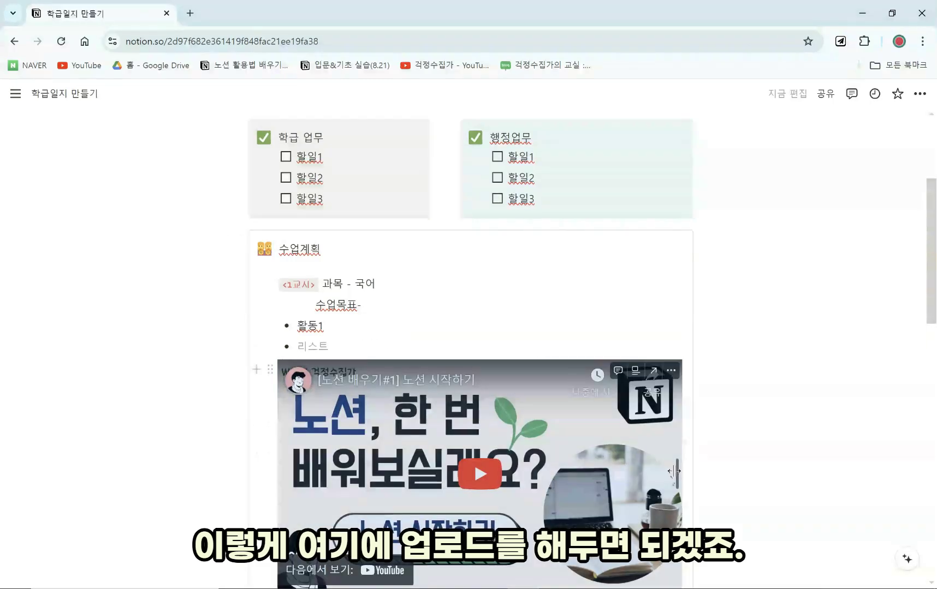
{"action": "left_click_drag", "start_coordinate": [616, 455], "coordinate": [567, 455]}
{"action": "key", "text": "BackSpace"}
{"action": "key", "text": "BackSpace"}
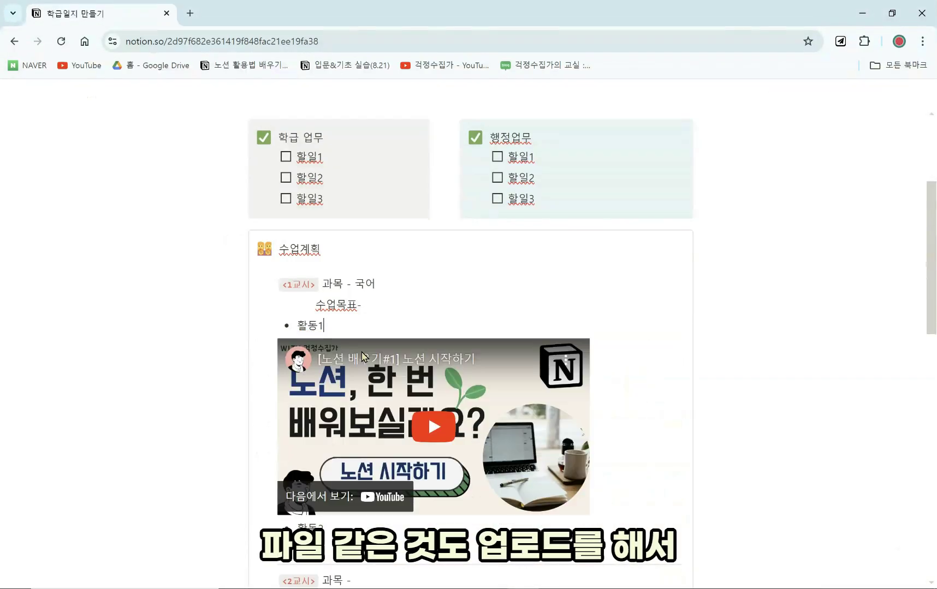
- Insert an empty file block (파일) below the first period's 활동1, without uploading a file
{"action": "key", "text": "Return"}
{"action": "type", "text": "/파일"}
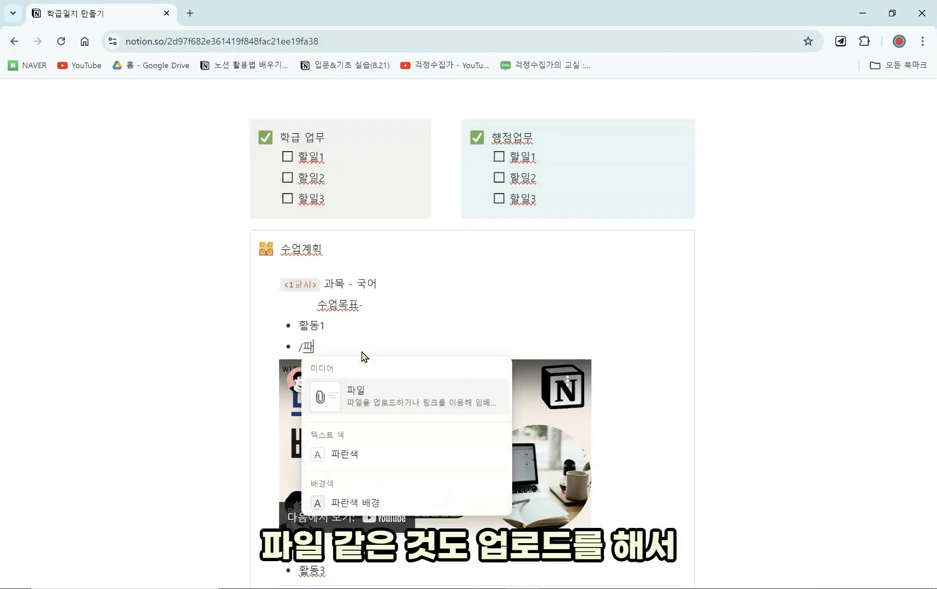
{"action": "key", "text": "Return"}
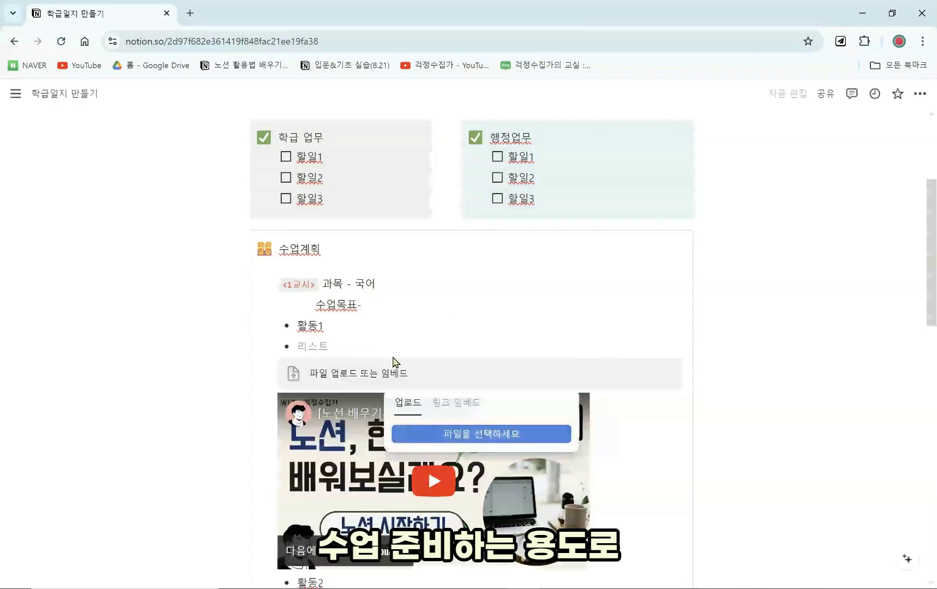
{"action": "left_click", "coordinate": [332, 342]}
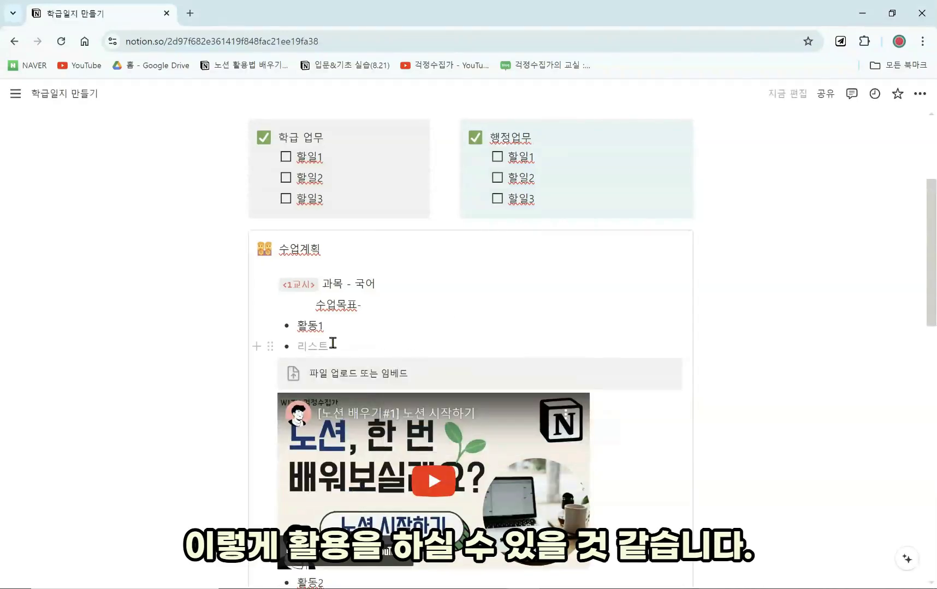
- Delete the empty bullet, file block and embedded video below the first period's 활동1
{"action": "left_click", "coordinate": [270, 346]}
{"action": "left_click", "coordinate": [190, 303]}
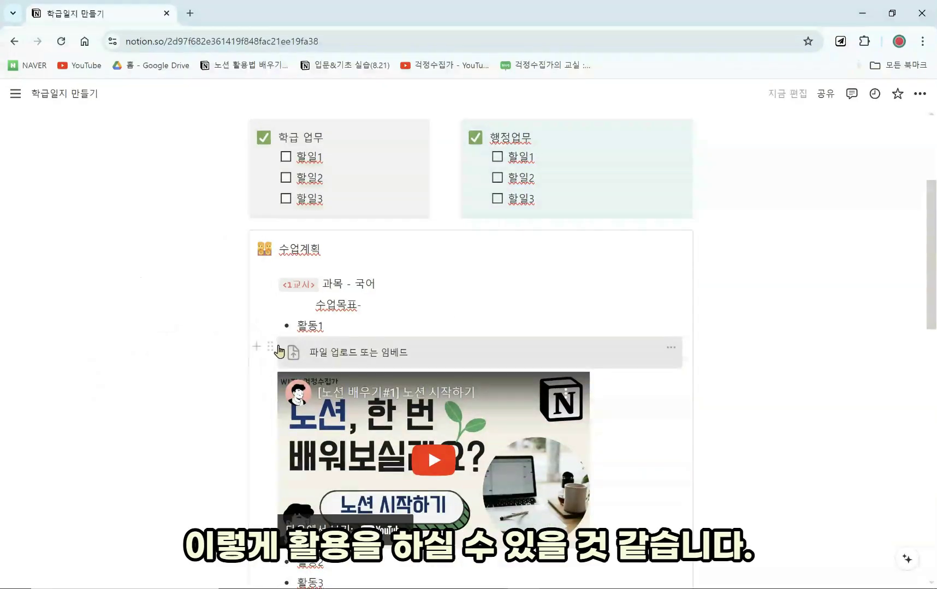
{"action": "left_click", "coordinate": [269, 352]}
{"action": "key", "text": "Delete"}
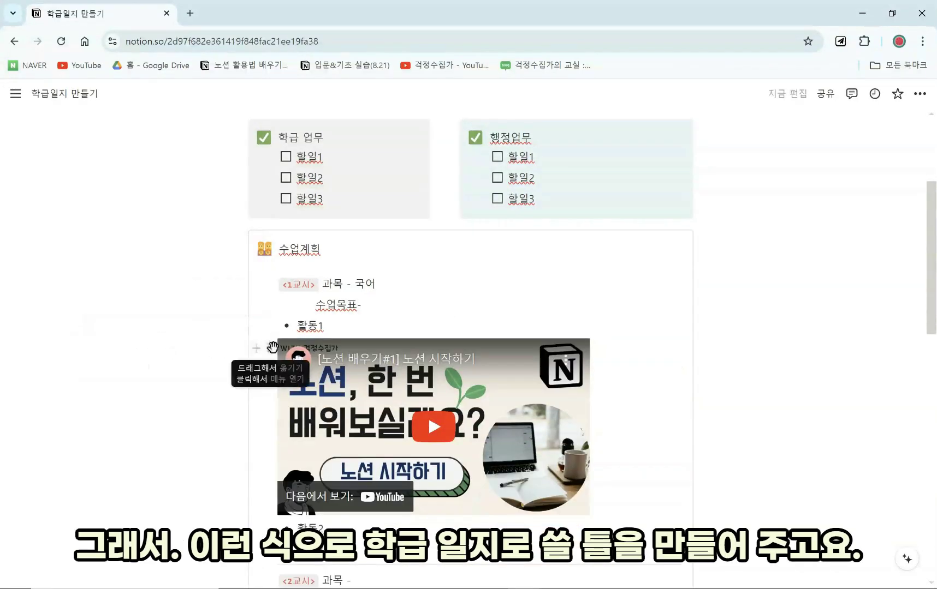
{"action": "left_click", "coordinate": [270, 347]}
{"action": "left_click", "coordinate": [210, 327]}
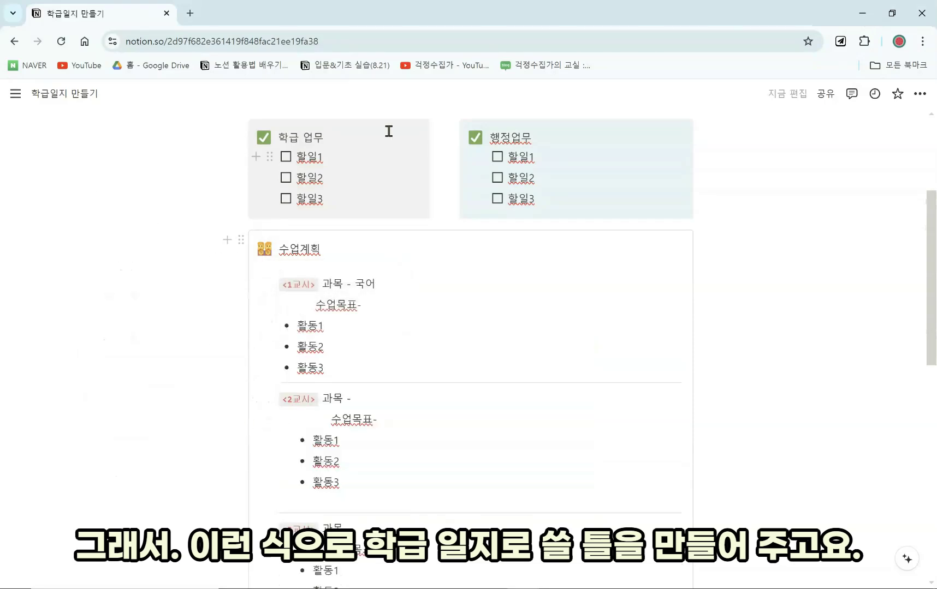
- Delete the embedded YouTube video beneath the 수업계획 callout
{"action": "scroll", "coordinate": [441, 350], "scroll_direction": "up", "scroll_amount": 4}
{"action": "scroll", "coordinate": [397, 261], "scroll_direction": "down", "scroll_amount": 10}
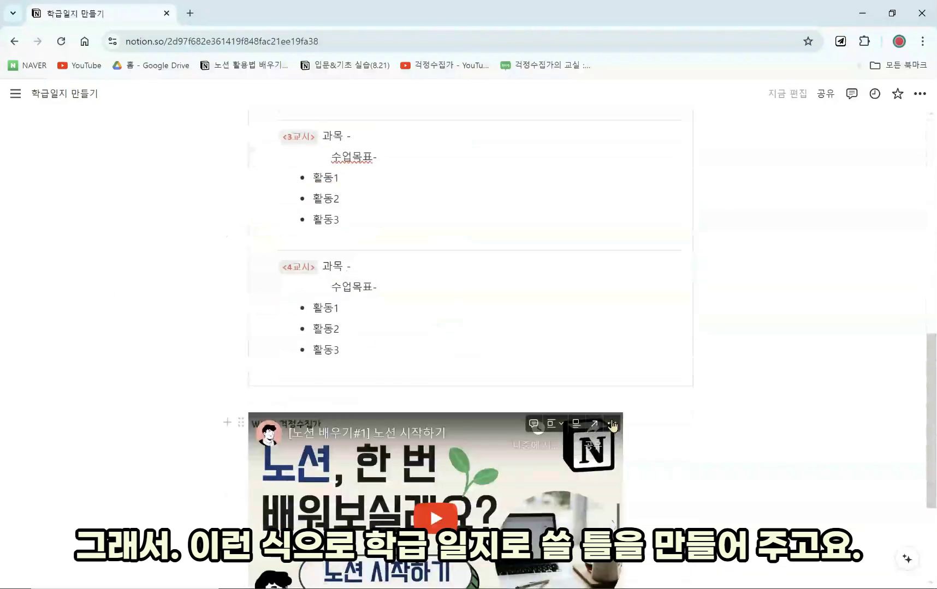
{"action": "left_click", "coordinate": [613, 423]}
{"action": "left_click", "coordinate": [636, 267]}
- Insert six blank lines between the page title and the 특이사항 callout
{"action": "scroll", "coordinate": [374, 338], "scroll_direction": "up", "scroll_amount": 10}
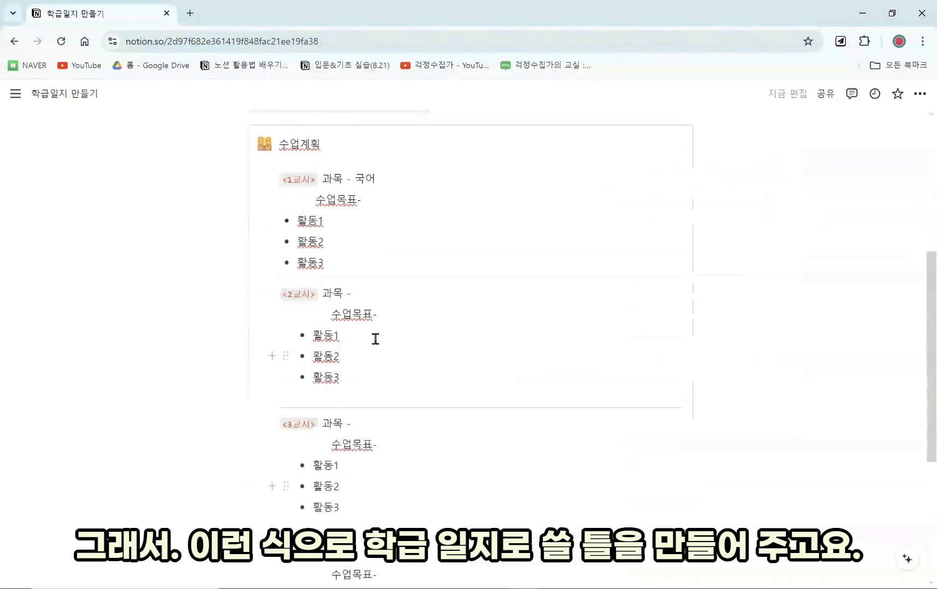
{"action": "left_click", "coordinate": [393, 211]}
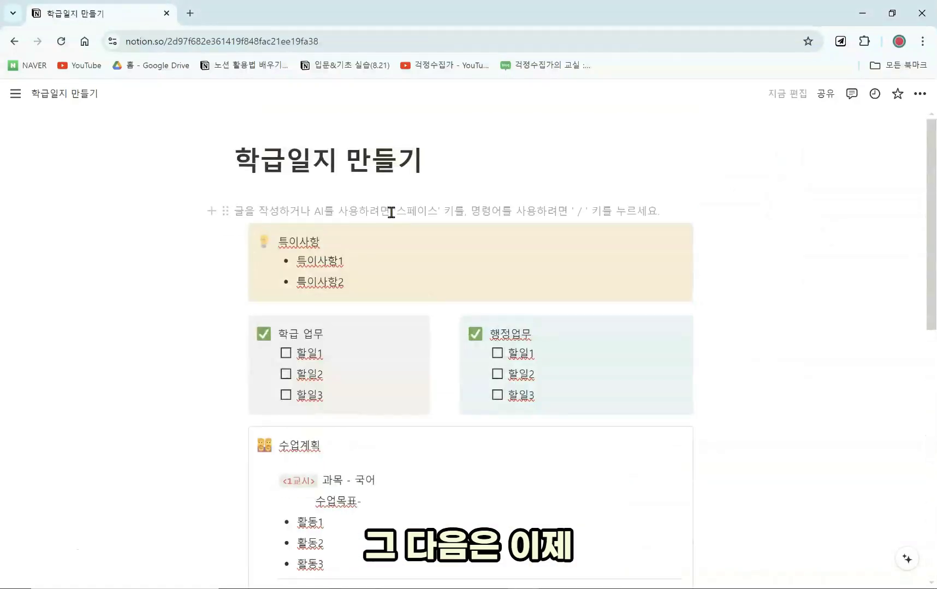
{"action": "key", "text": "Return"}
{"action": "key", "text": "Return"}
{"action": "key", "text": "Return"}
{"action": "key", "text": "Return"}
{"action": "key", "text": "Return"}
{"action": "key", "text": "Return"}
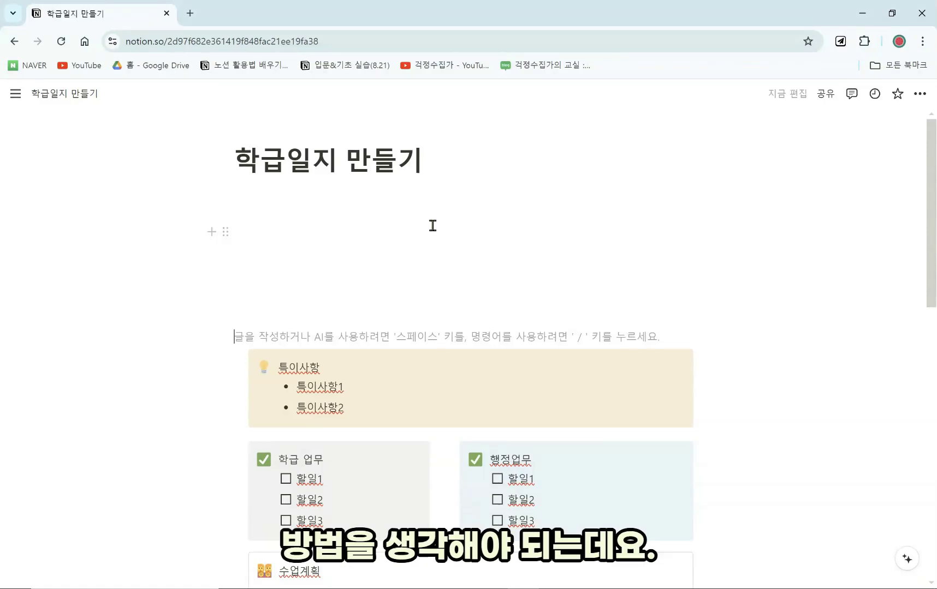
- Create a toggle list (토글 목록) under the page title and title it "( )월 ( )일 학급일지"
{"action": "left_click", "coordinate": [432, 225]}
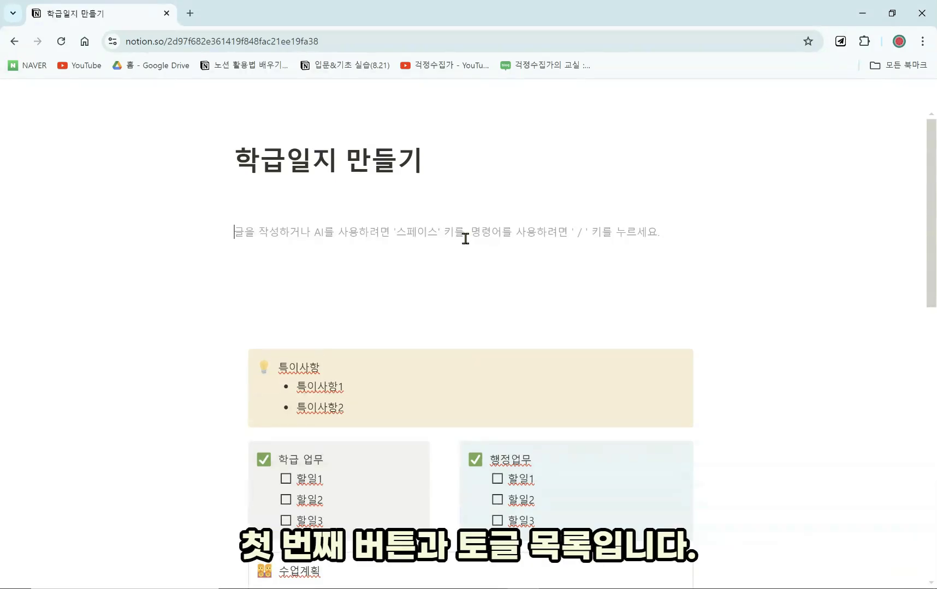
{"action": "type", "text": "/토글"}
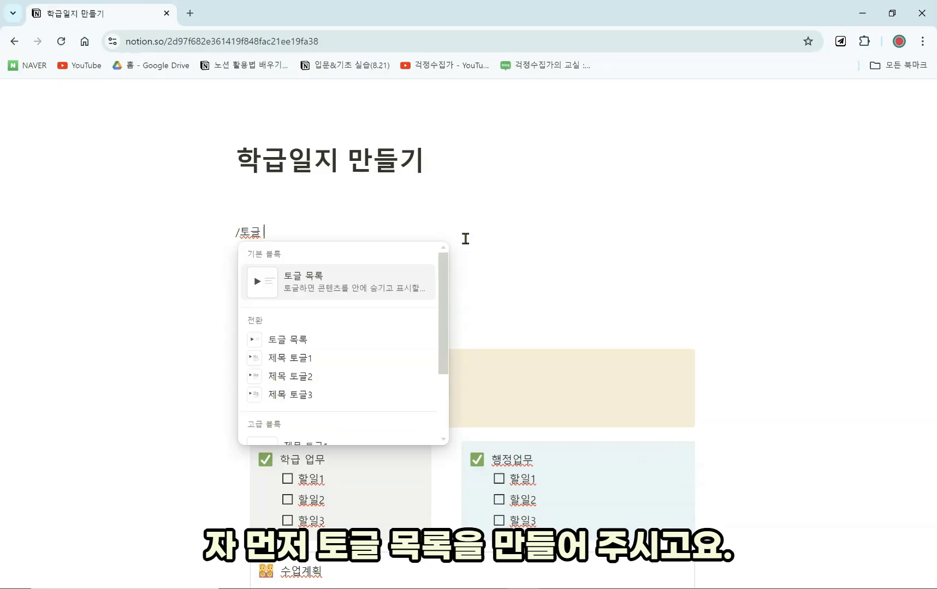
{"action": "type", "text": " 목로"}
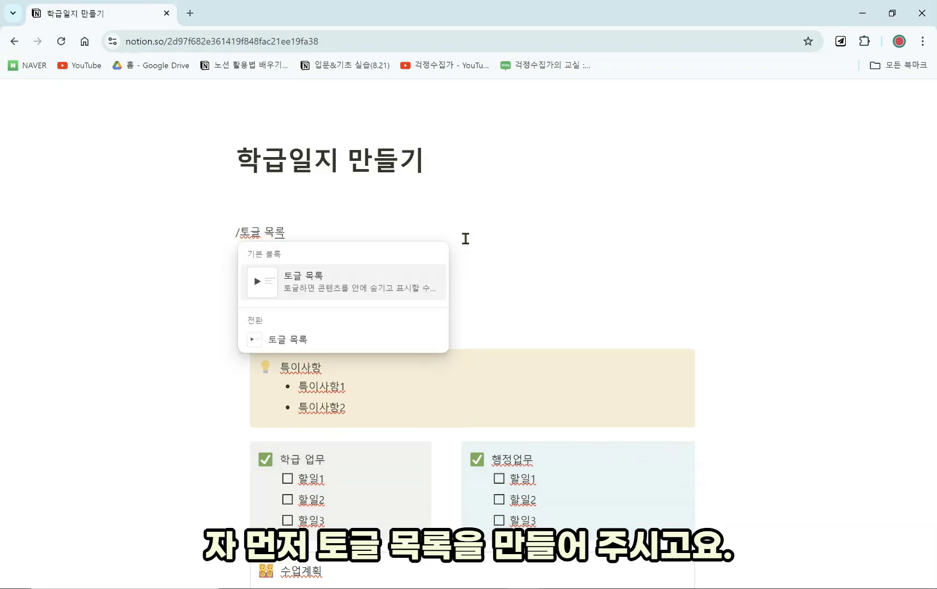
{"action": "left_click", "coordinate": [393, 282]}
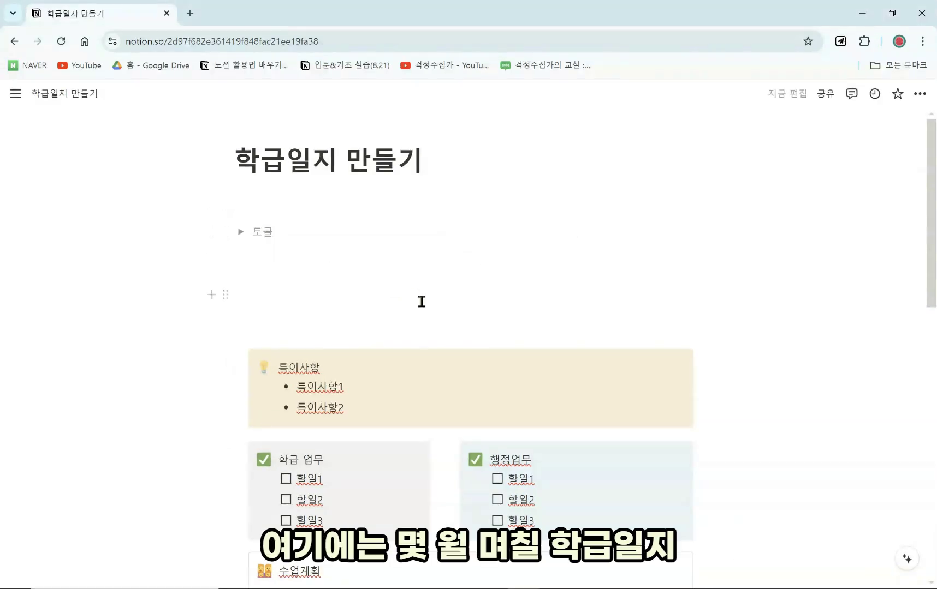
{"action": "type", "text": "(    )월 (    )일 학급일지"}
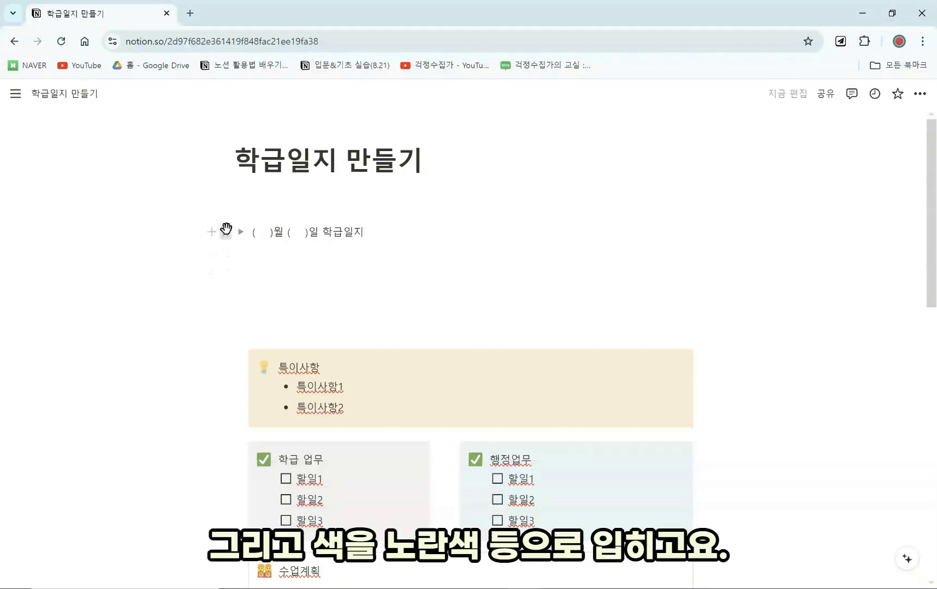
- Give the 학급일지 toggle a yellow background (노란색 배경)
{"action": "left_click", "coordinate": [224, 232]}
{"action": "mouse_move", "coordinate": [144, 341]}
{"action": "scroll", "coordinate": [284, 393], "scroll_direction": "down", "scroll_amount": 2}
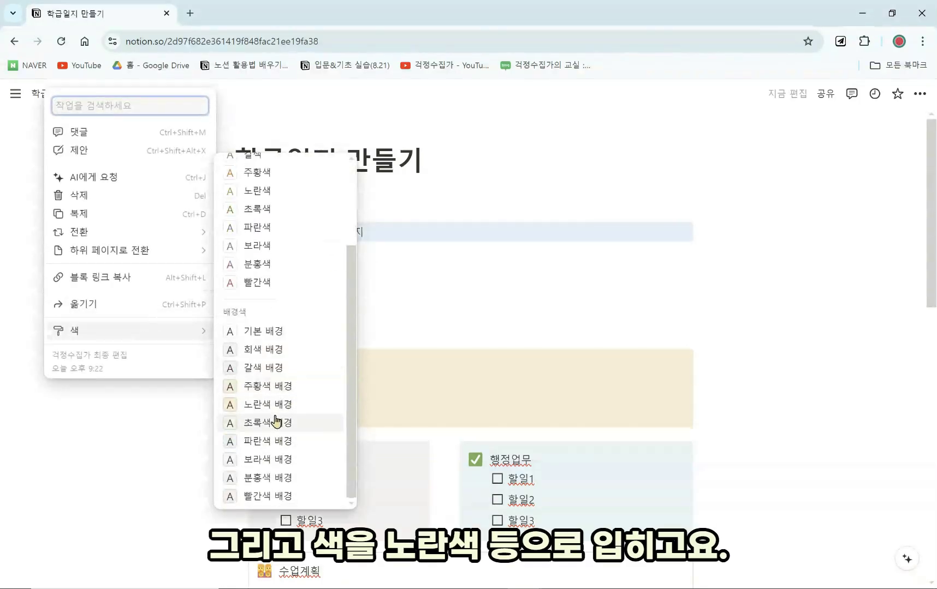
{"action": "left_click", "coordinate": [272, 403]}
{"action": "left_click", "coordinate": [329, 299]}
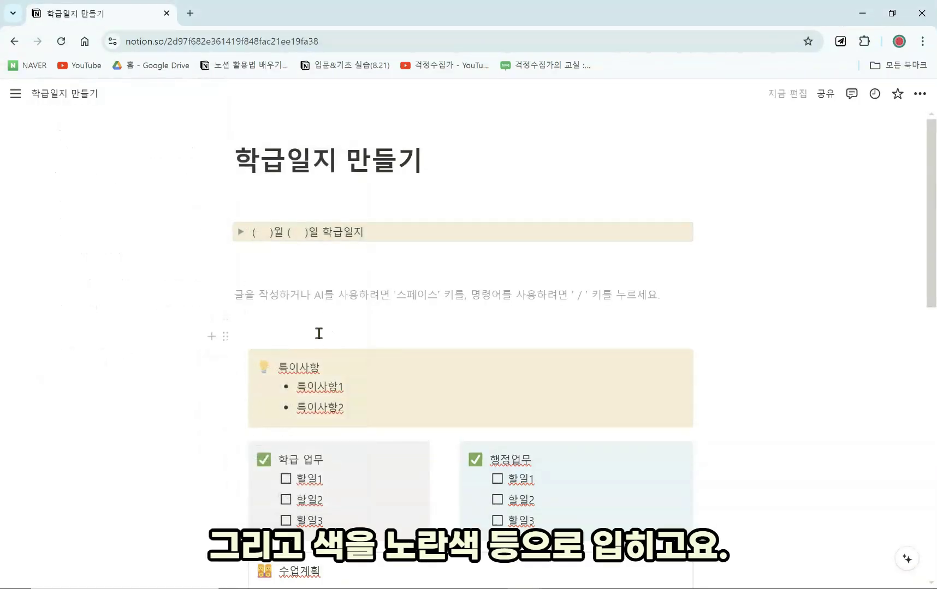
- Expand the 학급일지 toggle and move the 특이사항, 학급 업무, 행정업무 and 수업계획 callouts inside it
{"action": "scroll", "coordinate": [319, 333], "scroll_direction": "down", "scroll_amount": 1}
{"action": "left_click", "coordinate": [240, 166]}
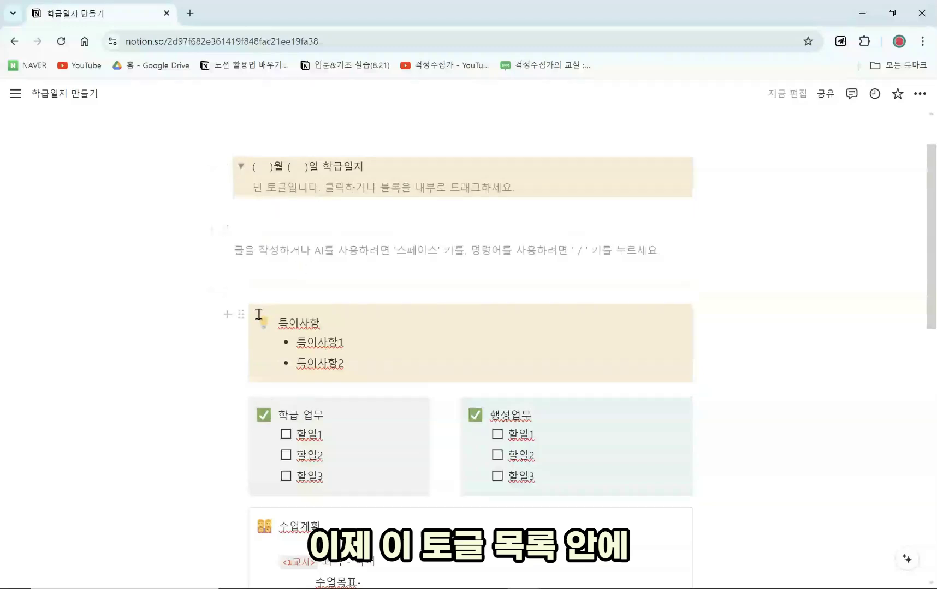
{"action": "scroll", "coordinate": [259, 315], "scroll_direction": "down", "scroll_amount": 6}
{"action": "left_click_drag", "start_coordinate": [776, 502], "coordinate": [468, 390]}
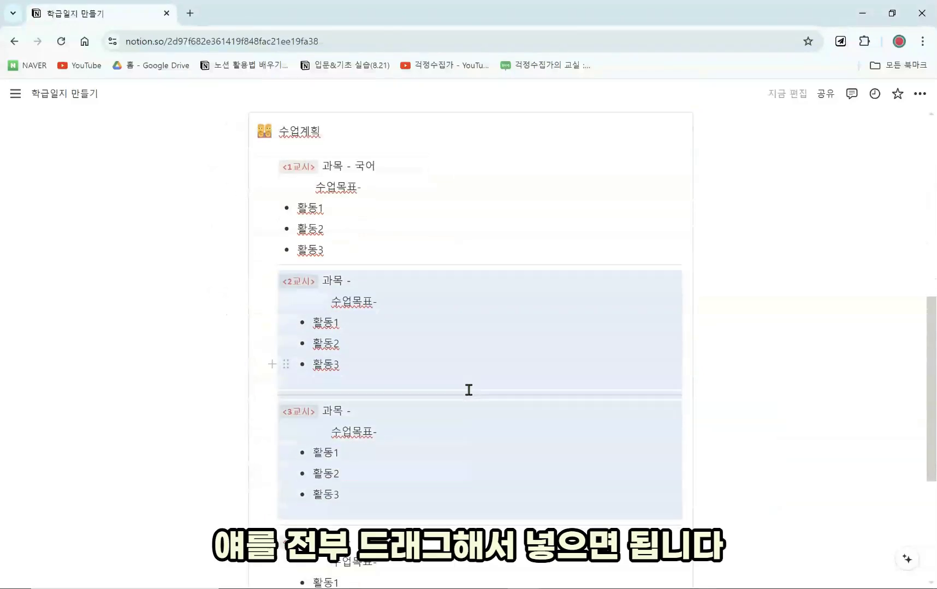
{"action": "scroll", "coordinate": [469, 390], "scroll_direction": "down", "scroll_amount": 2}
{"action": "left_click", "coordinate": [806, 476]}
{"action": "left_click_drag", "start_coordinate": [801, 481], "coordinate": [262, 302]}
{"action": "scroll", "coordinate": [339, 327], "scroll_direction": "up", "scroll_amount": 6}
{"action": "scroll", "coordinate": [261, 265], "scroll_direction": "down", "scroll_amount": 2}
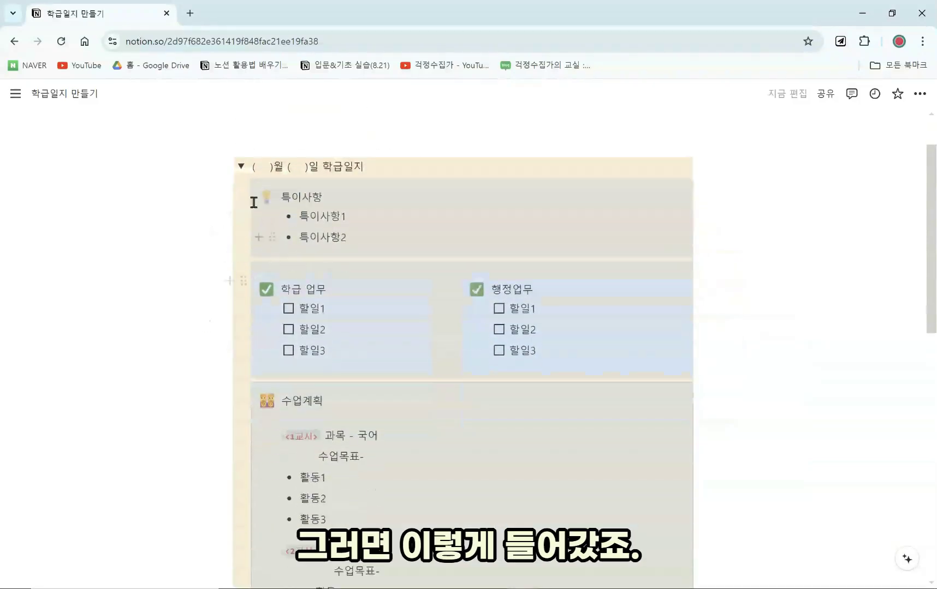
- Collapse and expand the 학급일지 toggle to check its nested callouts, leaving it expanded with nothing selected
{"action": "left_click", "coordinate": [241, 165]}
{"action": "left_click", "coordinate": [246, 232]}
{"action": "left_click", "coordinate": [246, 232]}
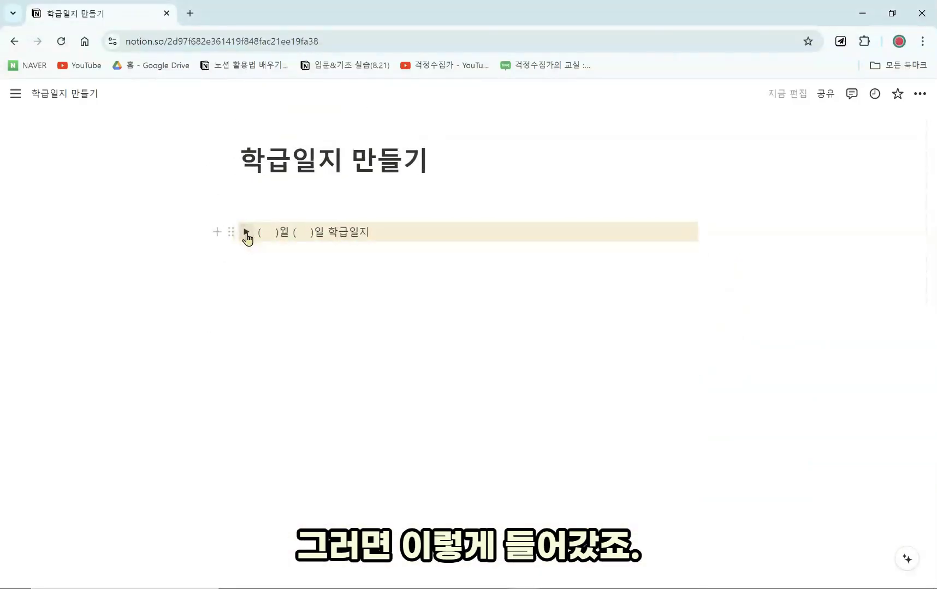
{"action": "left_click", "coordinate": [247, 233]}
{"action": "left_click", "coordinate": [246, 233]}
{"action": "left_click", "coordinate": [246, 232]}
{"action": "left_click", "coordinate": [246, 233]}
{"action": "left_click", "coordinate": [246, 232]}
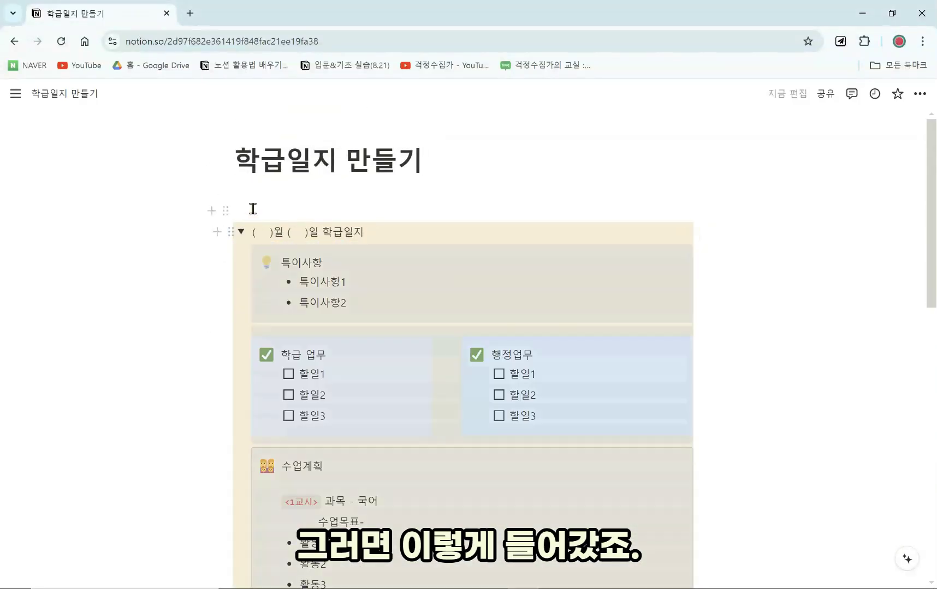
{"action": "left_click", "coordinate": [252, 208]}
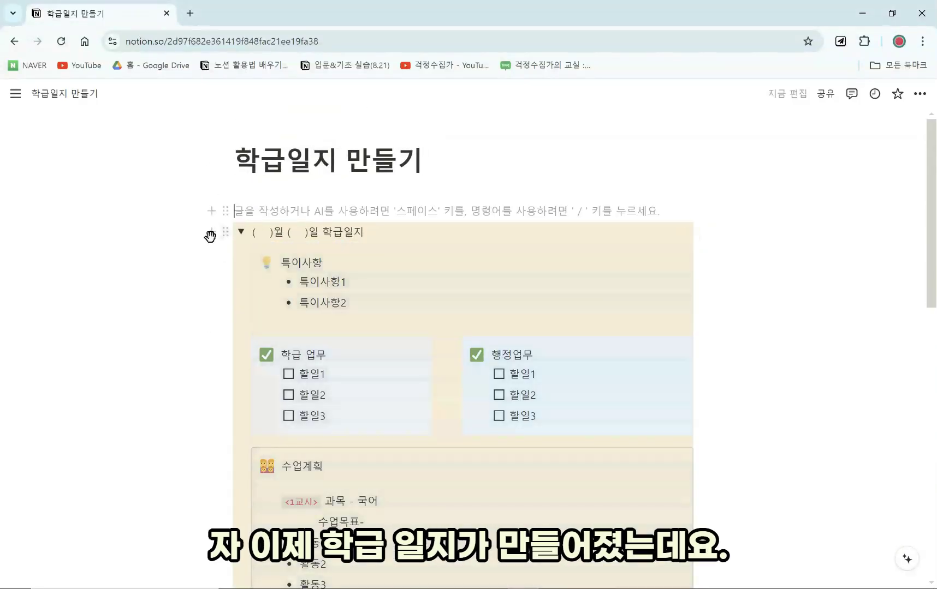
- Set the page to full width (전체 너비) and place the cursor in the empty line under the title
{"action": "left_click", "coordinate": [921, 94]}
{"action": "left_click", "coordinate": [896, 186]}
{"action": "left_click", "coordinate": [473, 203]}
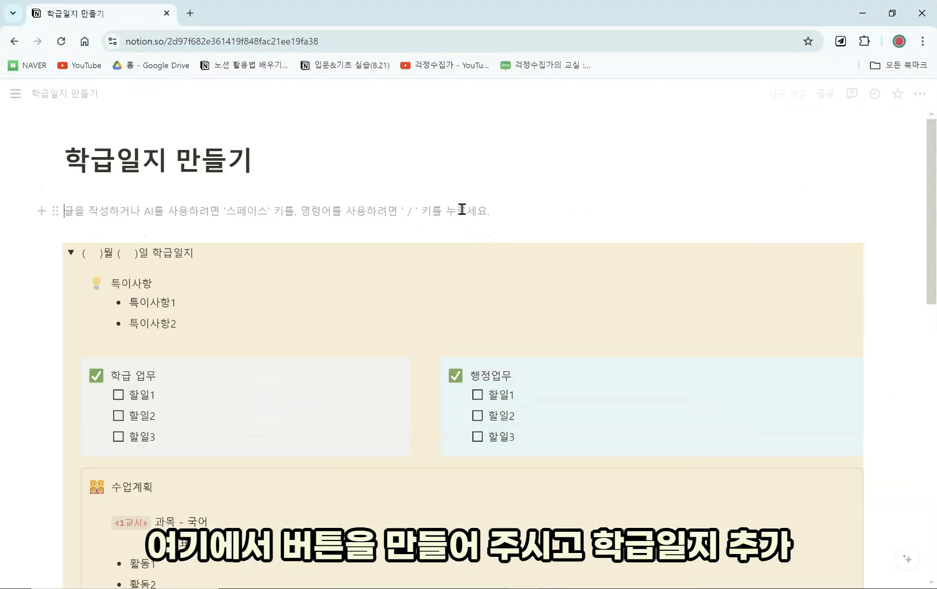
- Insert a button block (버튼) under the page title and name it "학급일지 추가"
{"action": "type", "text": "/버튼"}
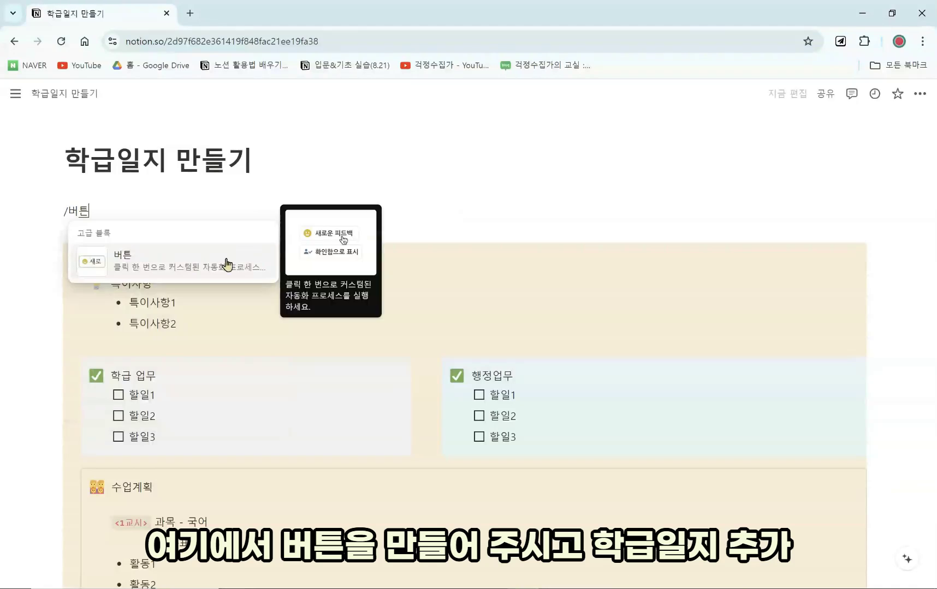
{"action": "left_click", "coordinate": [255, 265]}
{"action": "left_click", "coordinate": [199, 249]}
{"action": "type", "text": "학그"}
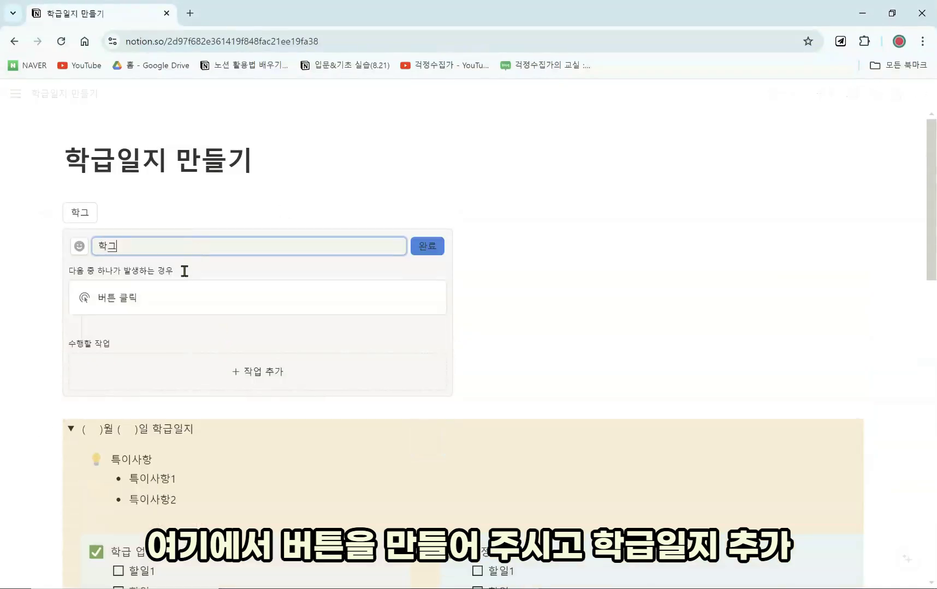
{"action": "type", "text": "일 "}
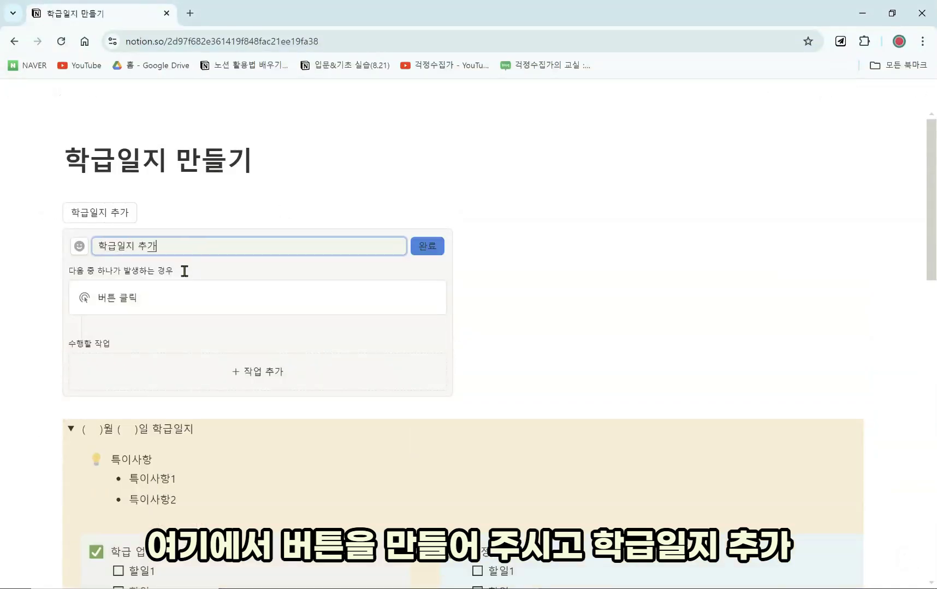
{"action": "type", "text": "지 추가ㅣ"}
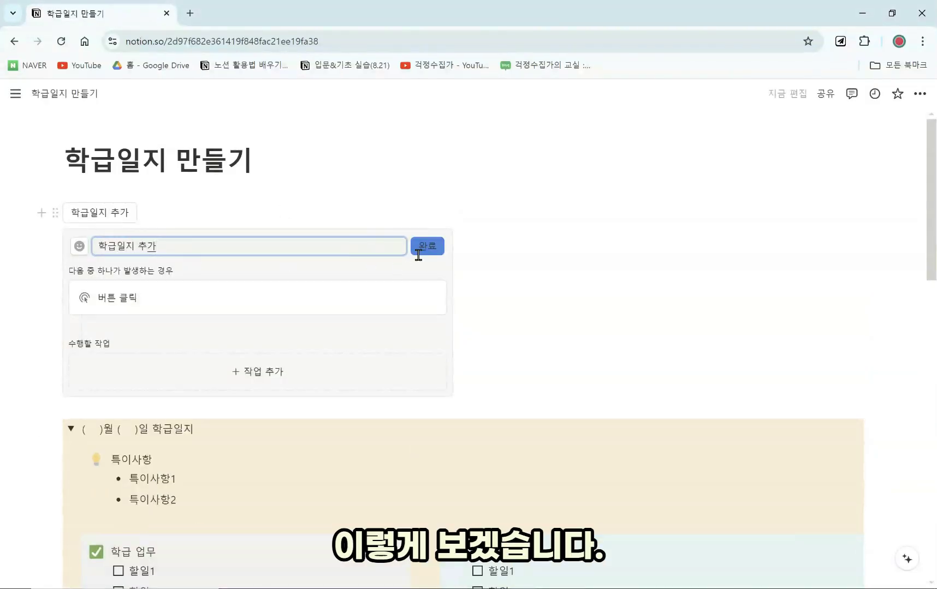
{"action": "key", "text": "BackSpace"}
- Add an insert-block action (블록 삽입) to the 학급일지 추가 button
{"action": "scroll", "coordinate": [204, 339], "scroll_direction": "down", "scroll_amount": 2}
{"action": "left_click", "coordinate": [263, 310]}
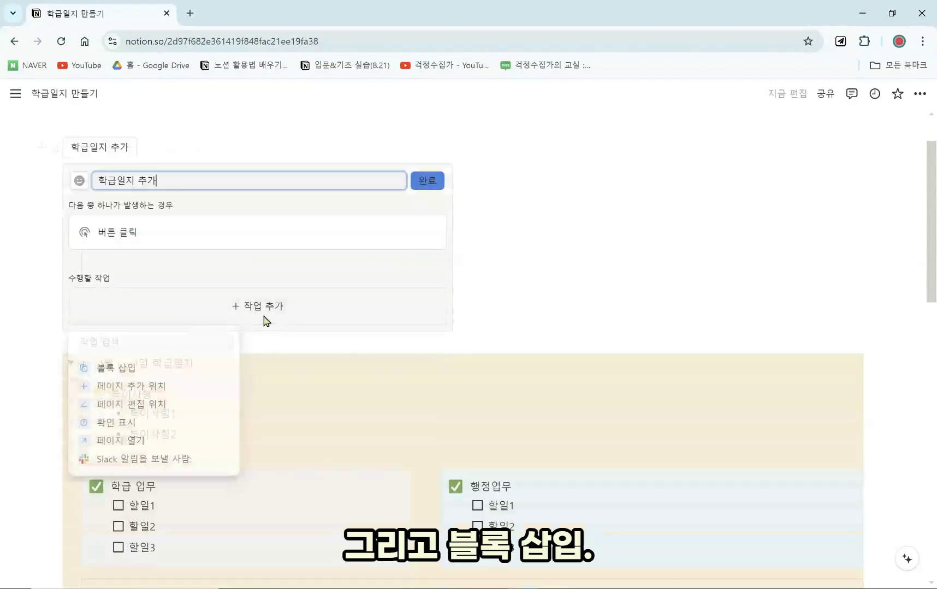
{"action": "left_click", "coordinate": [191, 372]}
{"action": "scroll", "coordinate": [193, 391], "scroll_direction": "down", "scroll_amount": 1}
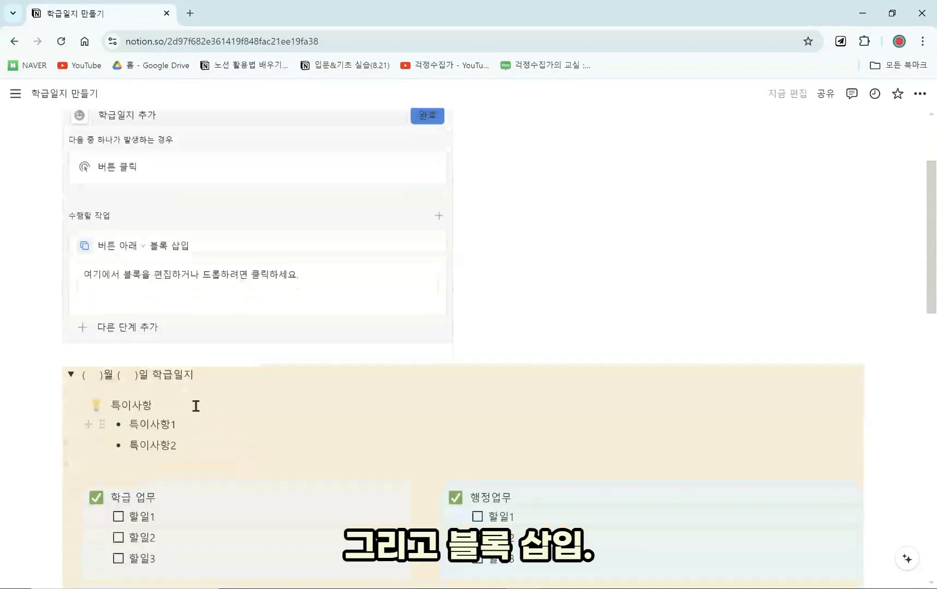
- Collapse the 학급일지 toggle, move it into the button's insert-block action and finish the button setup
{"action": "left_click", "coordinate": [70, 374]}
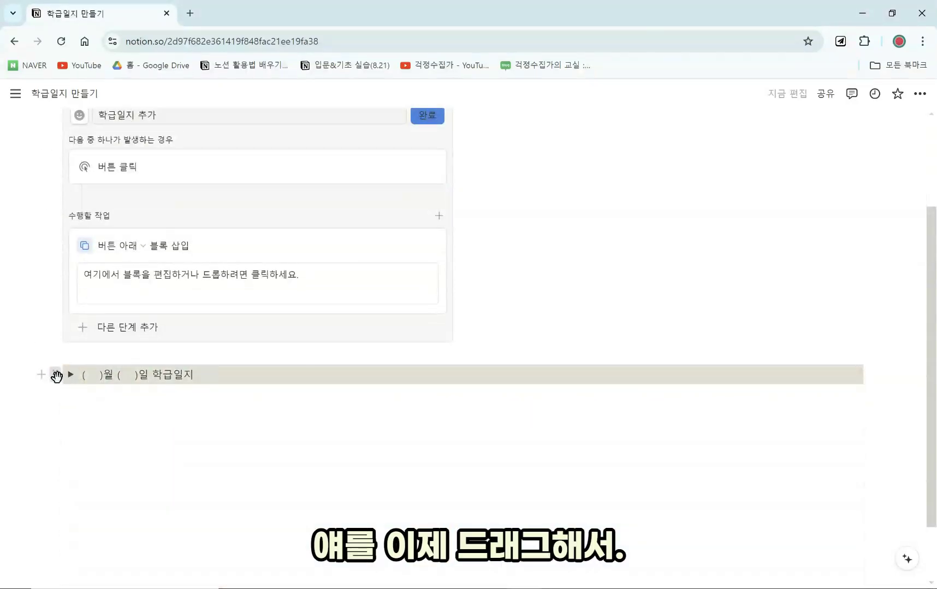
{"action": "left_click_drag", "start_coordinate": [55, 374], "coordinate": [102, 282]}
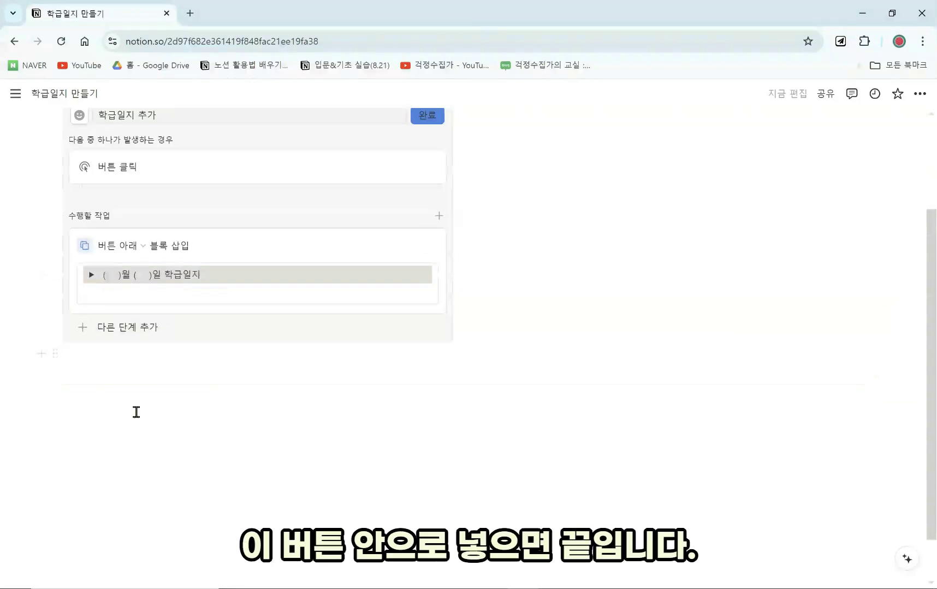
{"action": "scroll", "coordinate": [137, 409], "scroll_direction": "up", "scroll_amount": 1}
{"action": "left_click", "coordinate": [418, 184]}
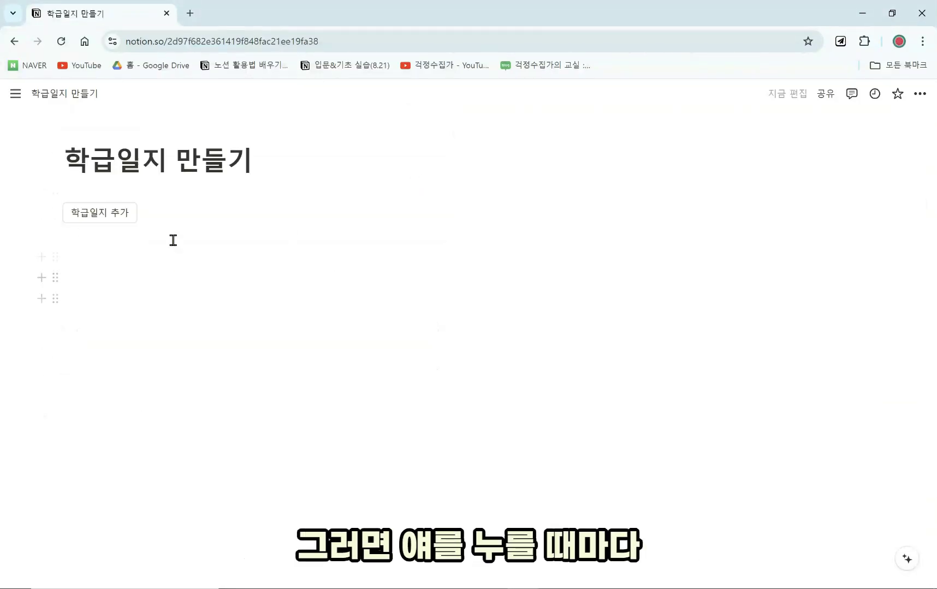
- Run the 학급일지 추가 button five times to generate journal toggles below it
{"action": "left_click", "coordinate": [119, 214]}
{"action": "left_click", "coordinate": [118, 215]}
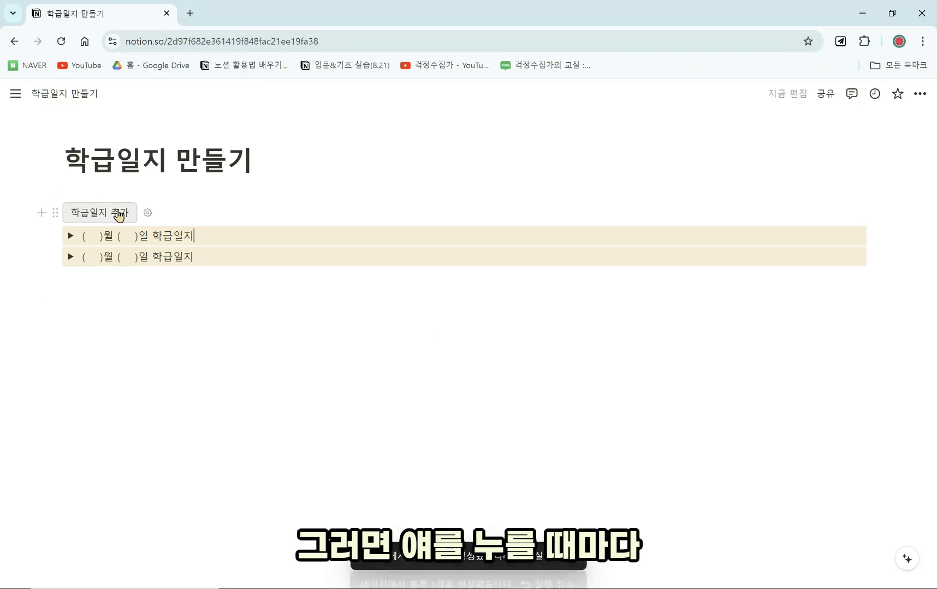
{"action": "left_click", "coordinate": [119, 214]}
{"action": "left_click", "coordinate": [119, 215]}
{"action": "left_click", "coordinate": [119, 215]}
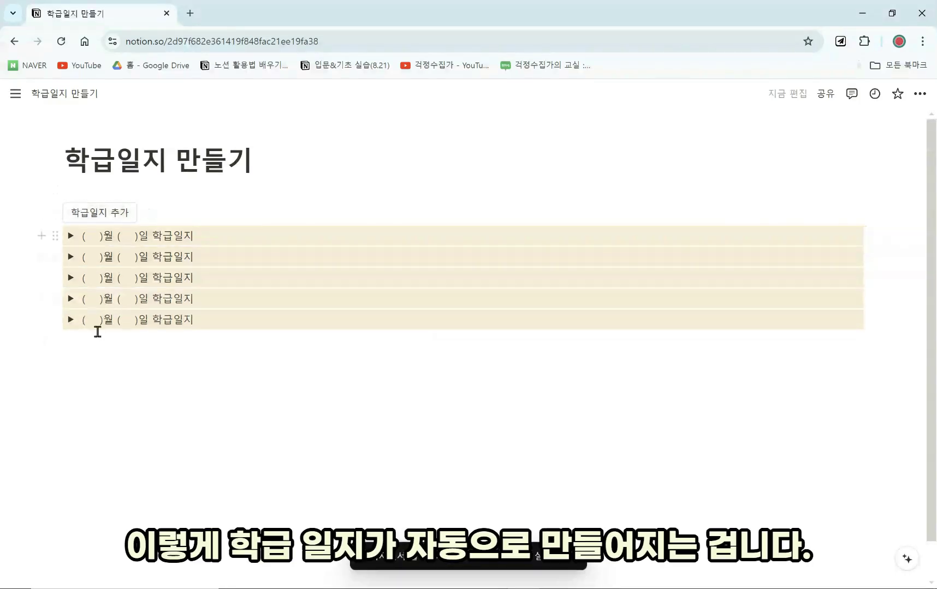
- Expand and collapse the first generated journal toggle to check its contents
{"action": "left_click", "coordinate": [70, 237]}
{"action": "left_click", "coordinate": [70, 237]}
{"action": "left_click", "coordinate": [70, 237]}
{"action": "left_click", "coordinate": [69, 237]}
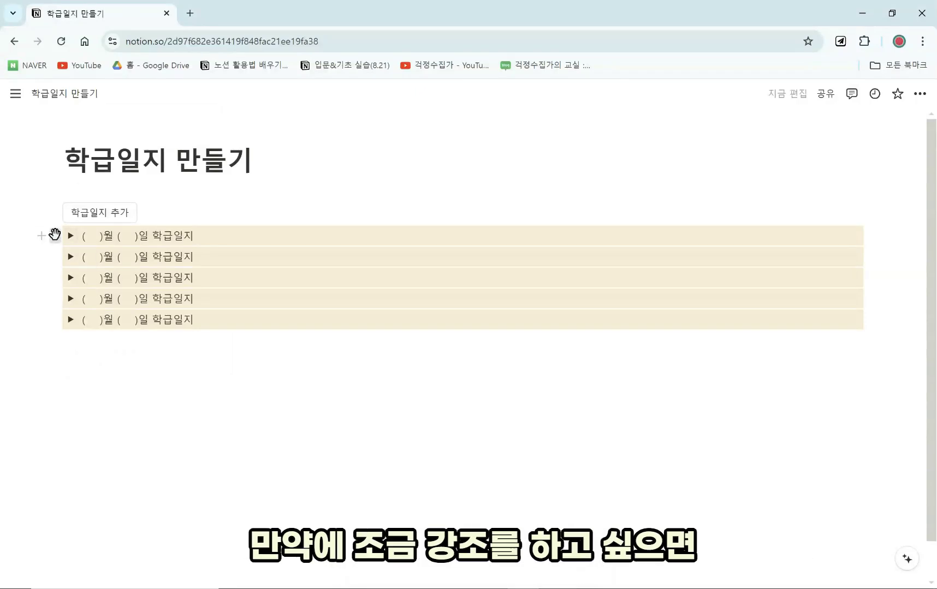
- Convert the first journal toggle into a heading toggle (제목 토글1) and leave it collapsed
{"action": "left_click", "coordinate": [52, 236]}
{"action": "mouse_move", "coordinate": [106, 341]}
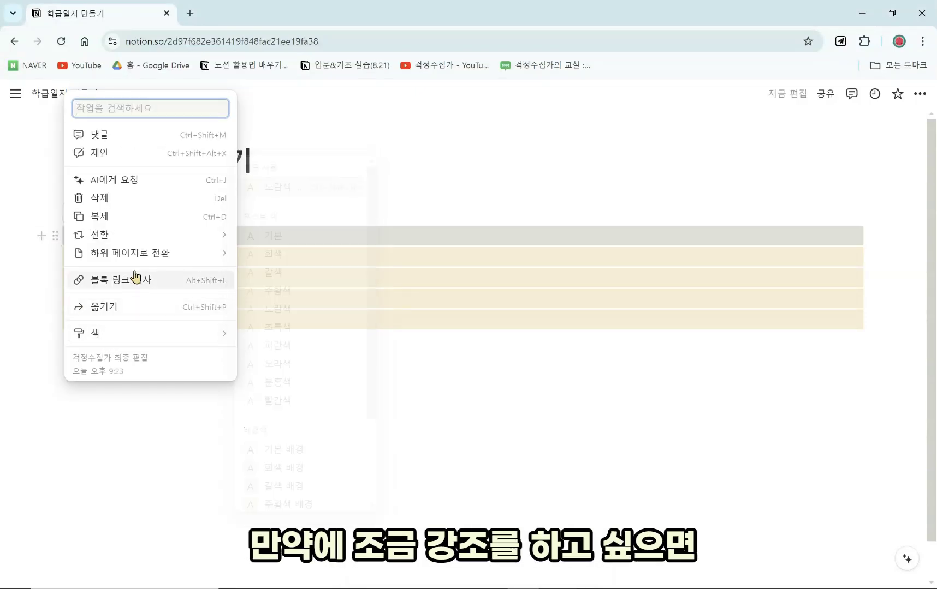
{"action": "mouse_move", "coordinate": [138, 239]}
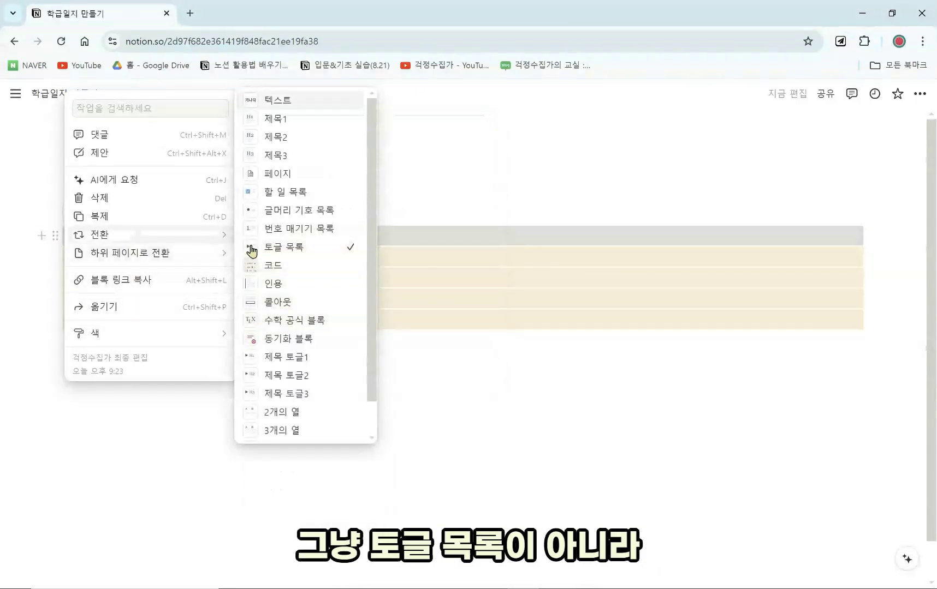
{"action": "scroll", "coordinate": [305, 333], "scroll_direction": "down", "scroll_amount": 1}
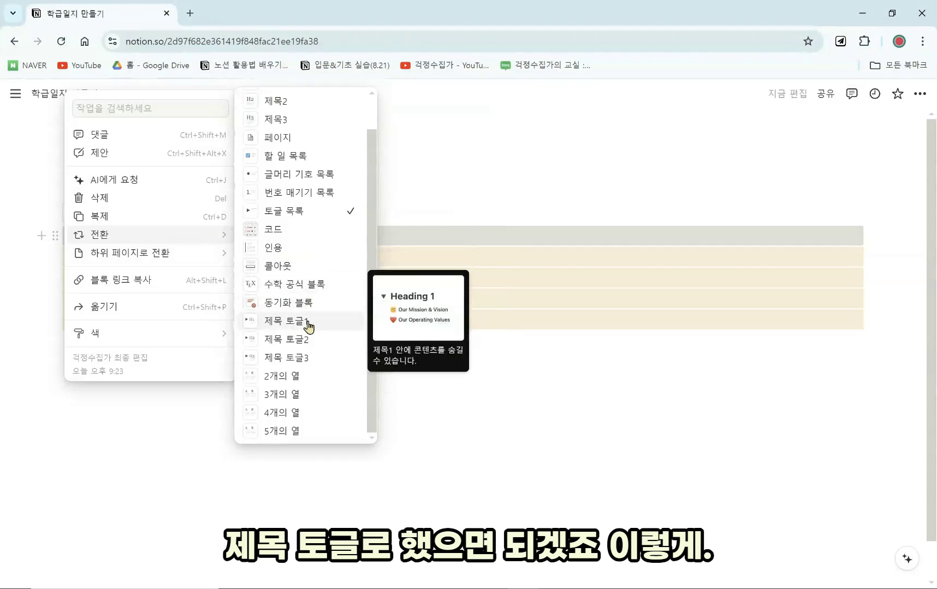
{"action": "left_click", "coordinate": [307, 326]}
{"action": "left_click", "coordinate": [70, 261]}
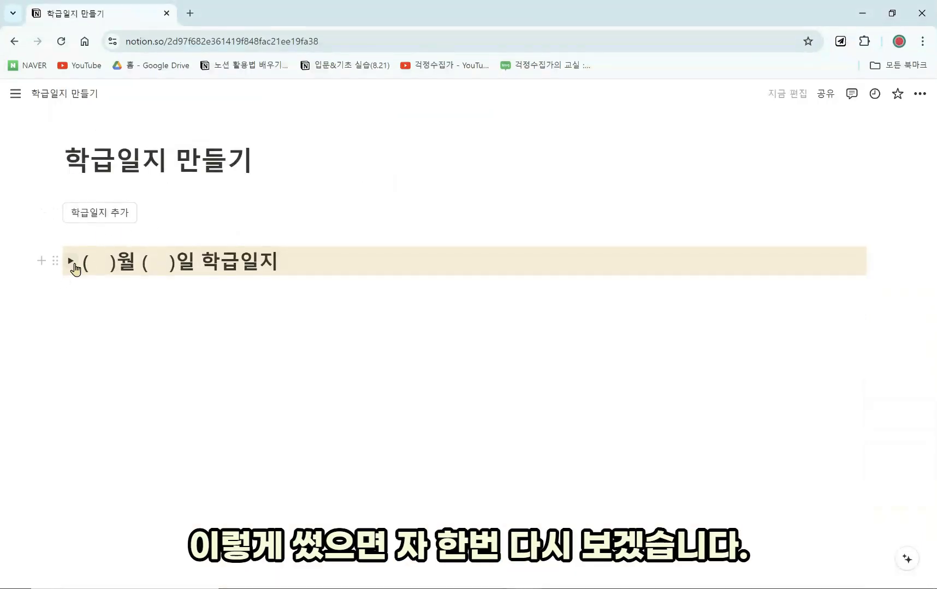
- Replace the plain toggle in the 학급일지 추가 button's insert-block action with the 학급일지 heading toggle and finish the setup
{"action": "left_click", "coordinate": [145, 213]}
{"action": "scroll", "coordinate": [132, 297], "scroll_direction": "down", "scroll_amount": 1}
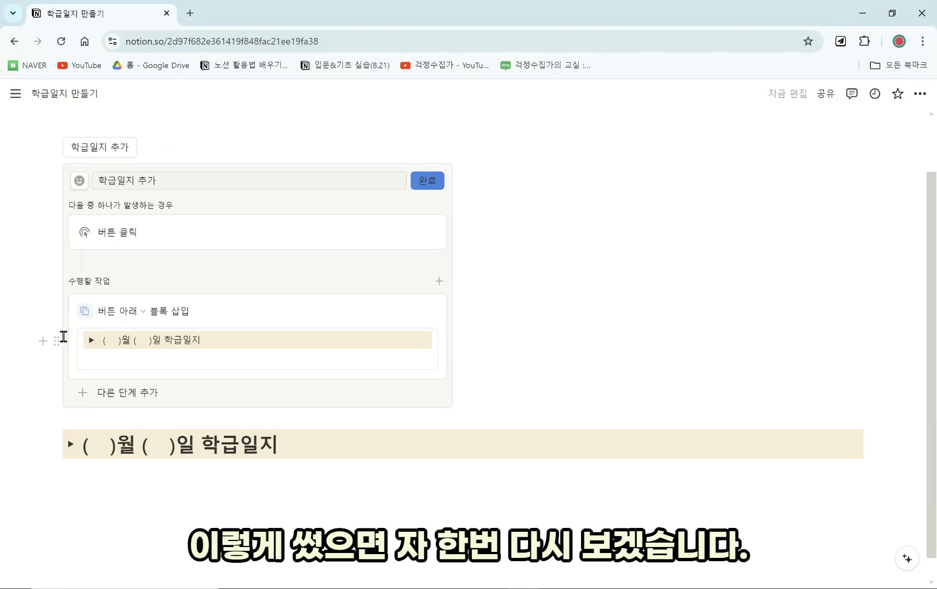
{"action": "left_click", "coordinate": [56, 341]}
{"action": "left_click", "coordinate": [108, 273]}
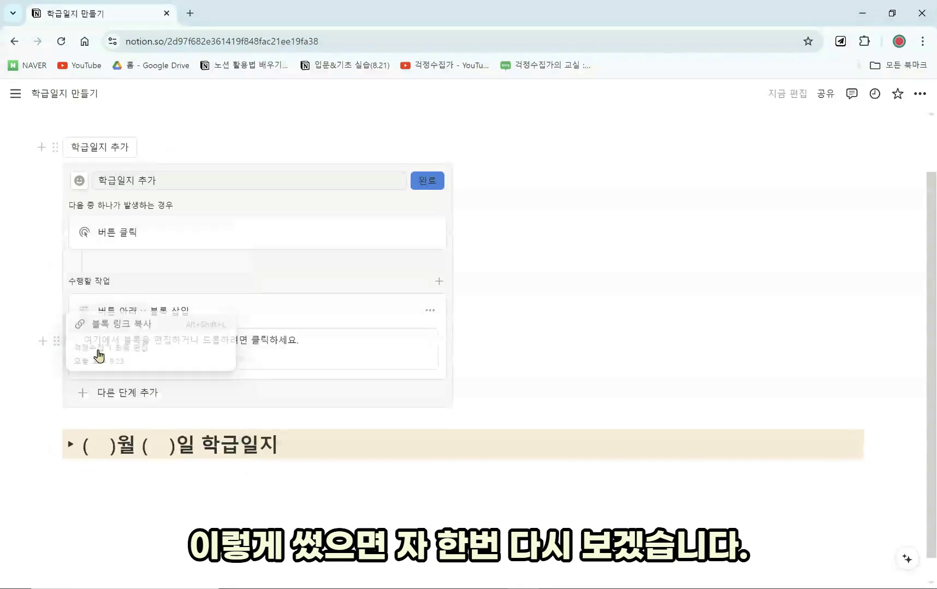
{"action": "left_click", "coordinate": [70, 445]}
{"action": "left_click", "coordinate": [70, 445]}
{"action": "left_click_drag", "start_coordinate": [55, 444], "coordinate": [96, 342]}
{"action": "left_click", "coordinate": [428, 201]}
- Run the updated 학급일지 추가 button repeatedly to generate four journals with heading toggles
{"action": "left_click", "coordinate": [89, 219]}
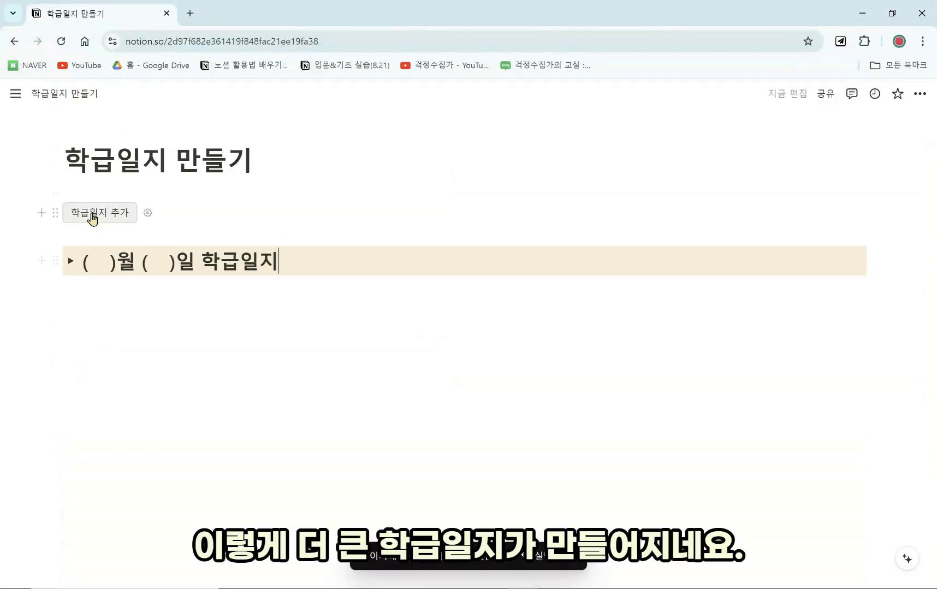
{"action": "left_click", "coordinate": [91, 216]}
{"action": "left_click", "coordinate": [91, 216]}
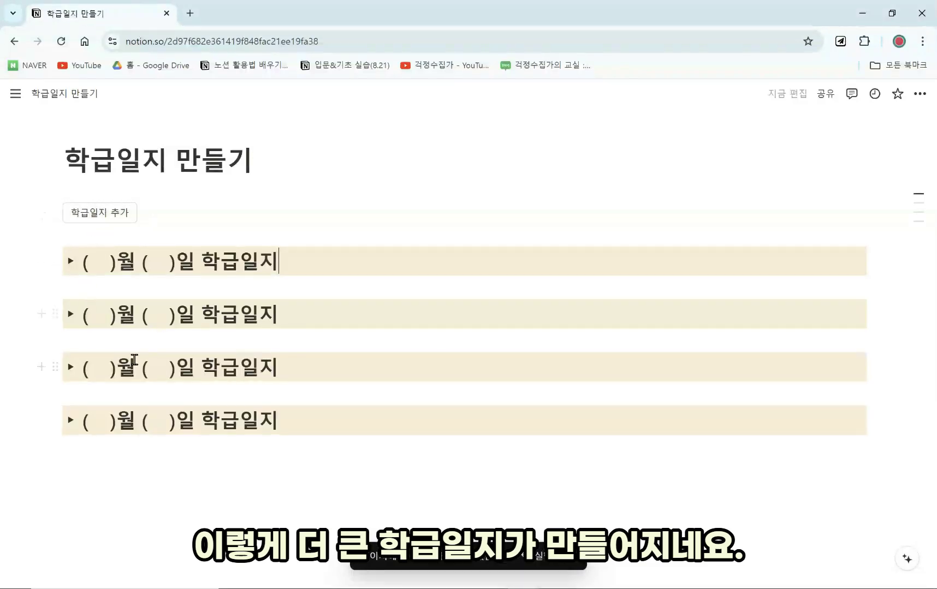
- Expand the first heading-toggle journal, review its callouts and lesson plan sections, and collapse it again
{"action": "left_click", "coordinate": [71, 261]}
{"action": "scroll", "coordinate": [188, 445], "scroll_direction": "down", "scroll_amount": 6}
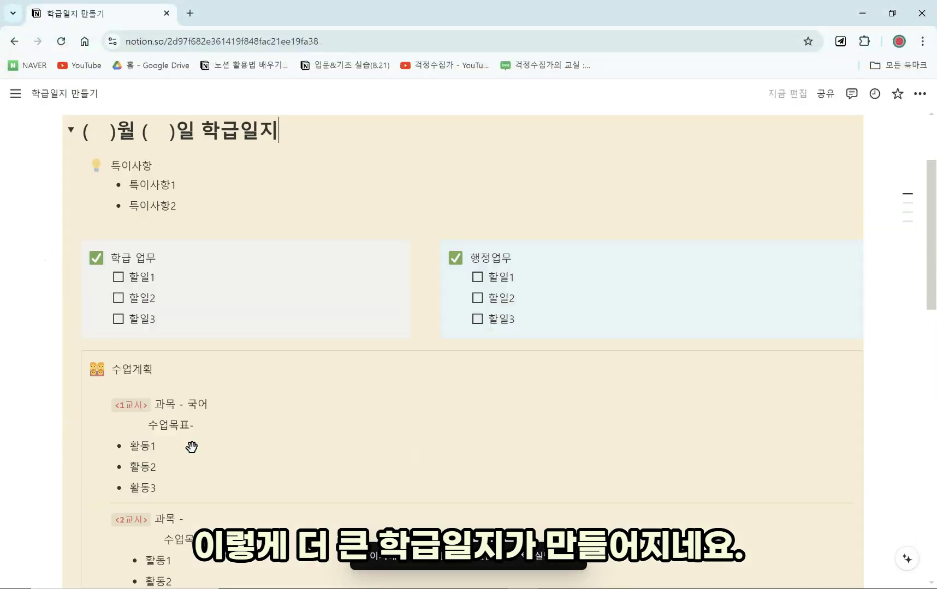
{"action": "scroll", "coordinate": [247, 445], "scroll_direction": "up", "scroll_amount": 1}
{"action": "scroll", "coordinate": [242, 448], "scroll_direction": "down", "scroll_amount": 1}
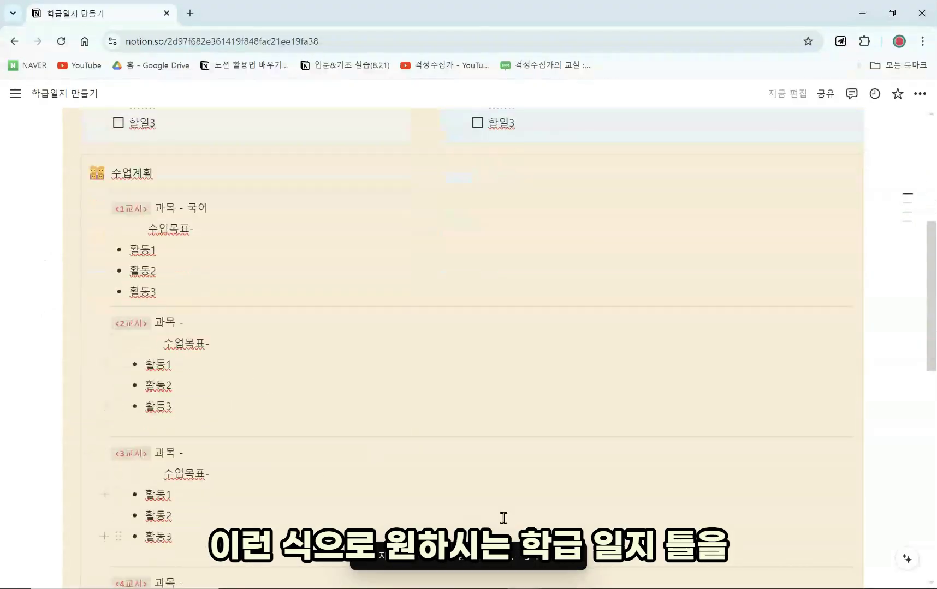
{"action": "scroll", "coordinate": [445, 479], "scroll_direction": "up", "scroll_amount": 2}
{"action": "scroll", "coordinate": [450, 478], "scroll_direction": "up", "scroll_amount": 4}
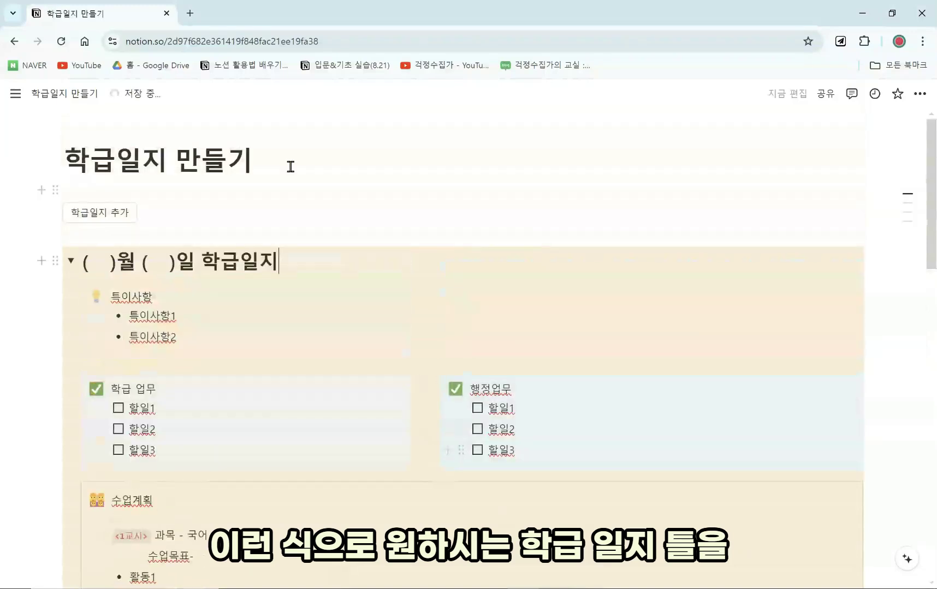
{"action": "left_click", "coordinate": [71, 262]}
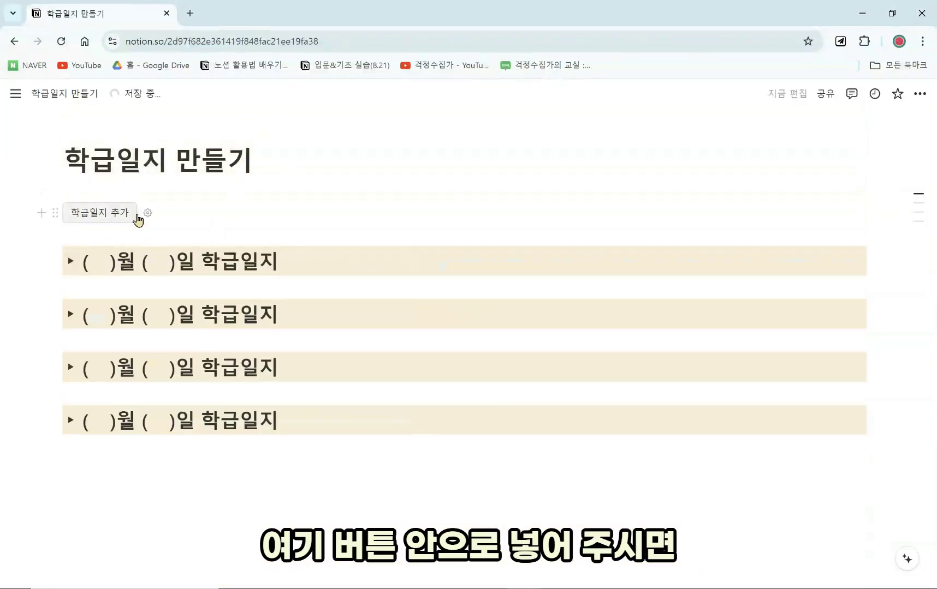
- Delete the 학급일지 추가 button together with all generated journal toggles
{"action": "left_click_drag", "start_coordinate": [464, 541], "coordinate": [208, 297]}
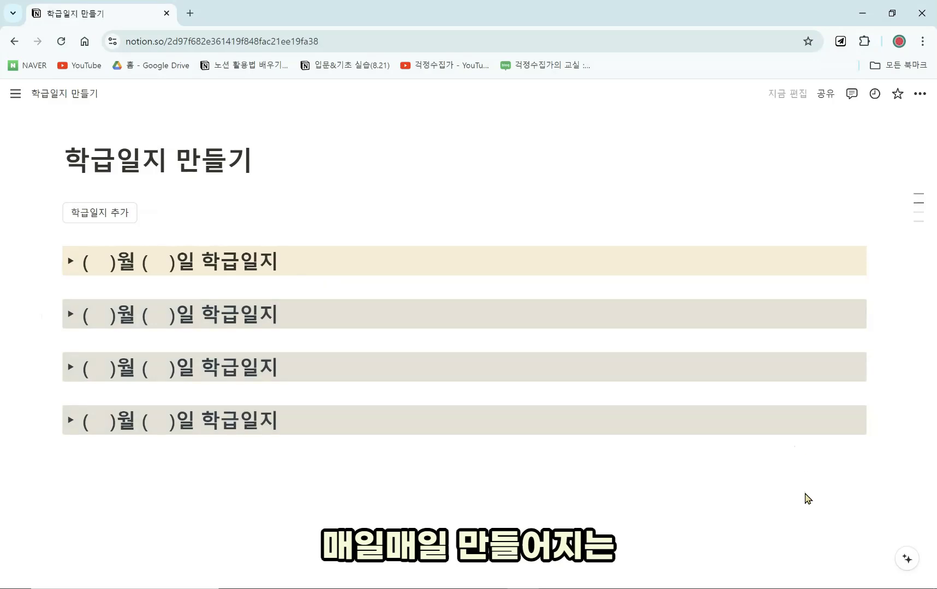
{"action": "left_click_drag", "start_coordinate": [749, 498], "coordinate": [52, 199]}
{"action": "key", "text": "Delete"}
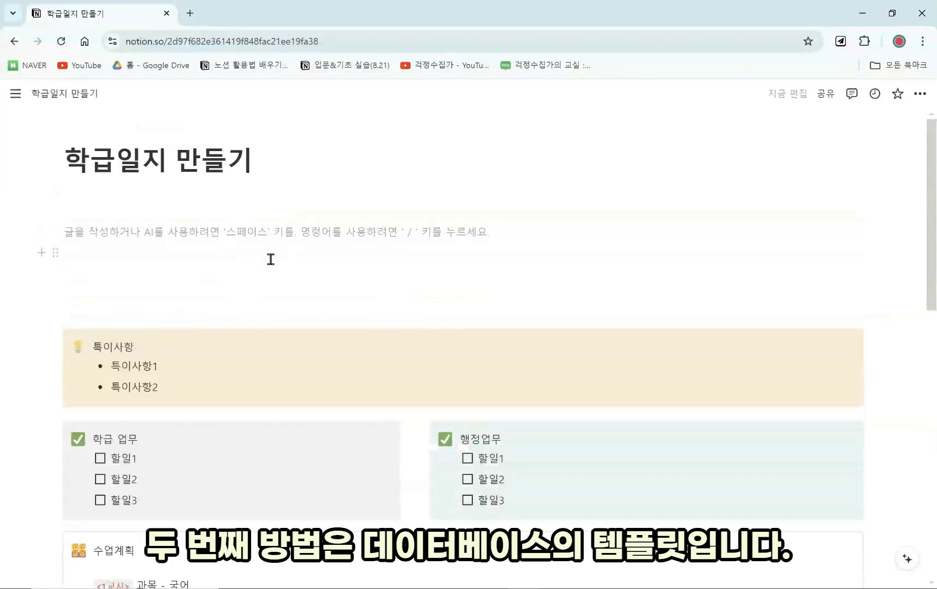
- Insert an inline database (데이터베이스 - 인라인) above the callouts and title it "학급일지DB"
{"action": "type", "text": "/데이터"}
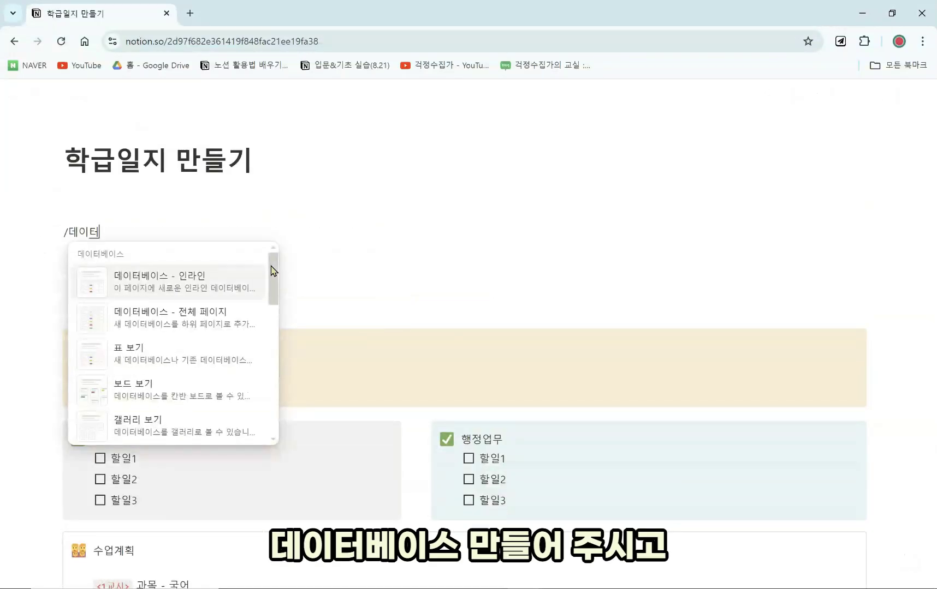
{"action": "left_click", "coordinate": [234, 285]}
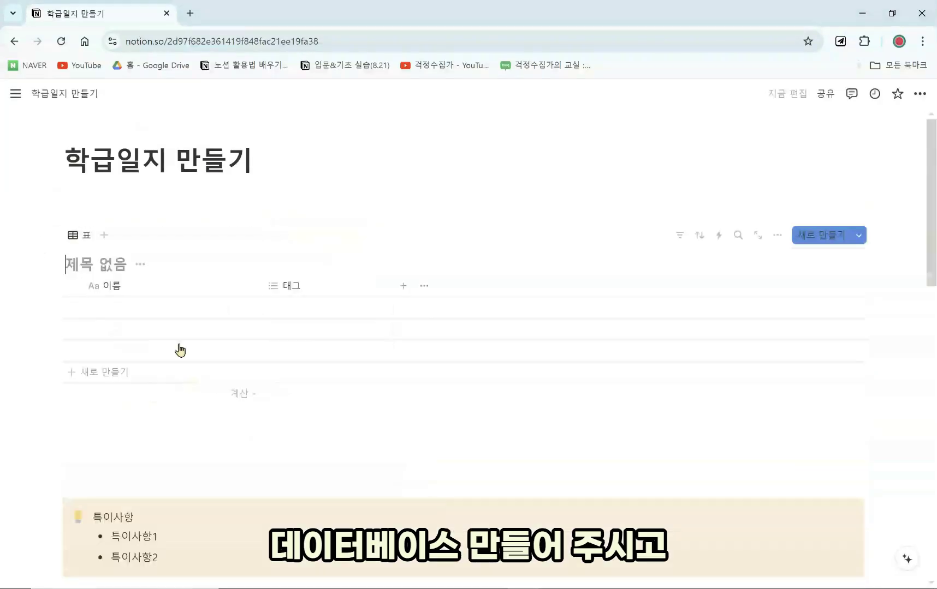
{"action": "type", "text": "학급일지"}
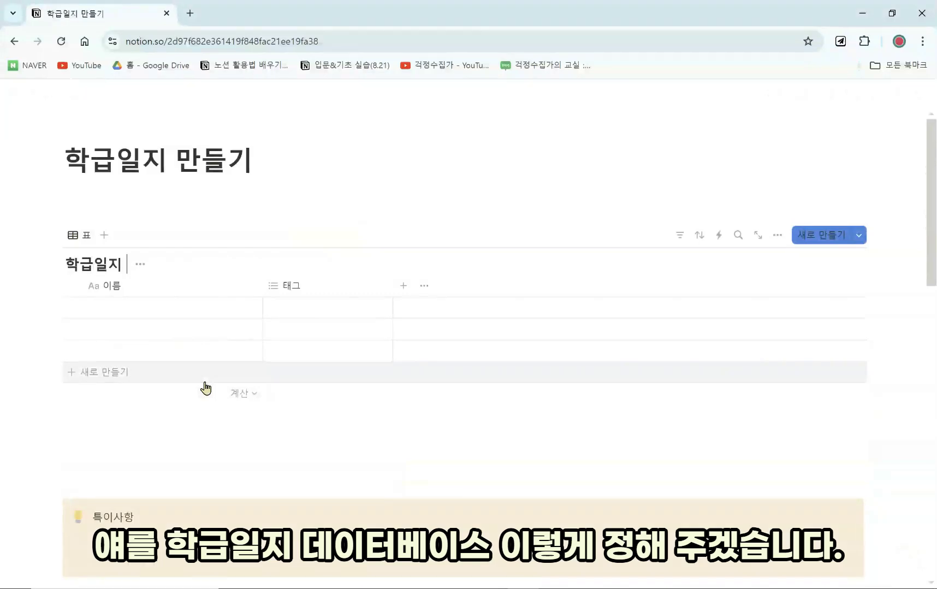
{"action": "type", "text": "DB"}
{"action": "left_click", "coordinate": [174, 209]}
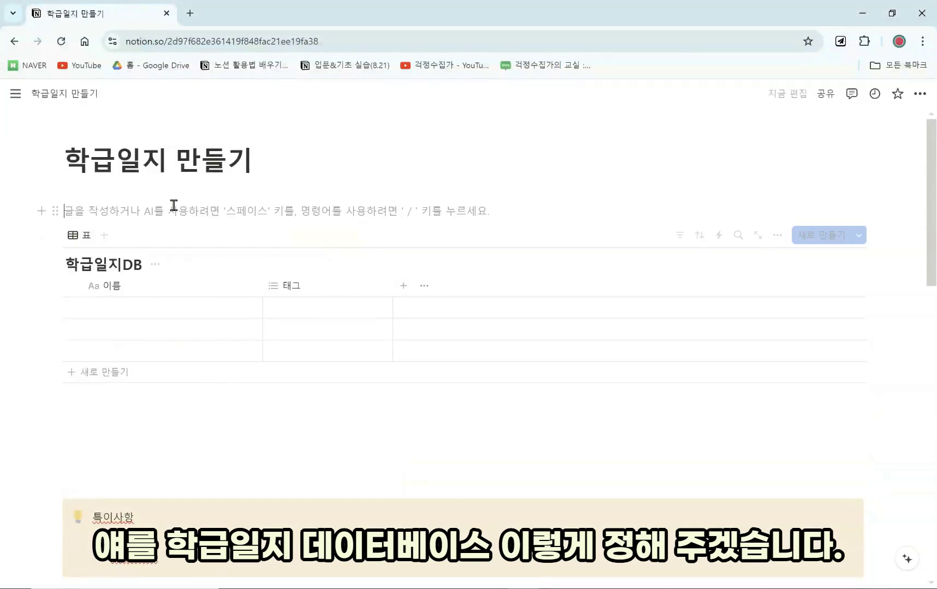
- Narrow the 이름 column of 학급일지DB slightly and open its first empty row in side view
{"action": "scroll", "coordinate": [218, 254], "scroll_direction": "down", "scroll_amount": 1}
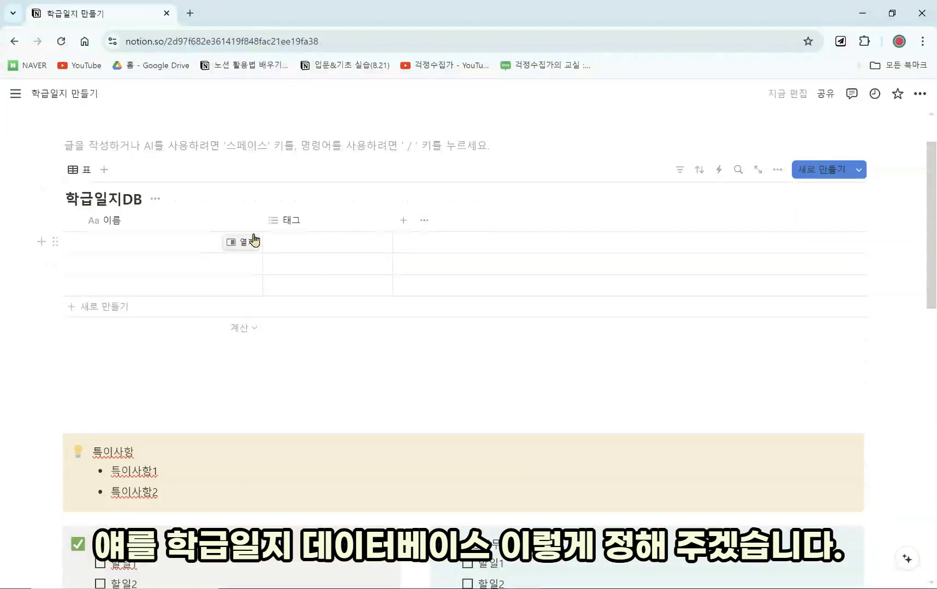
{"action": "left_click_drag", "start_coordinate": [263, 222], "coordinate": [237, 223]}
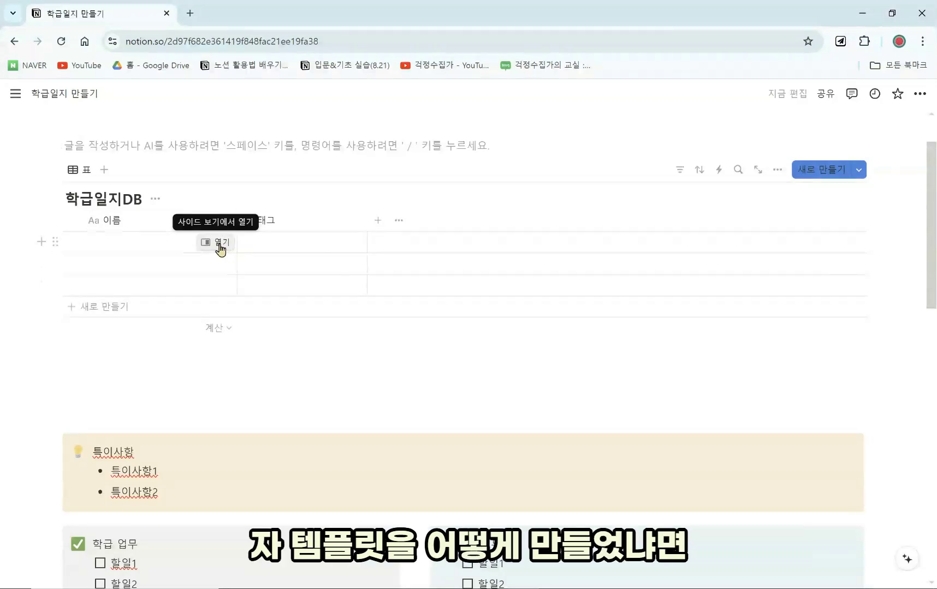
{"action": "left_click", "coordinate": [220, 246]}
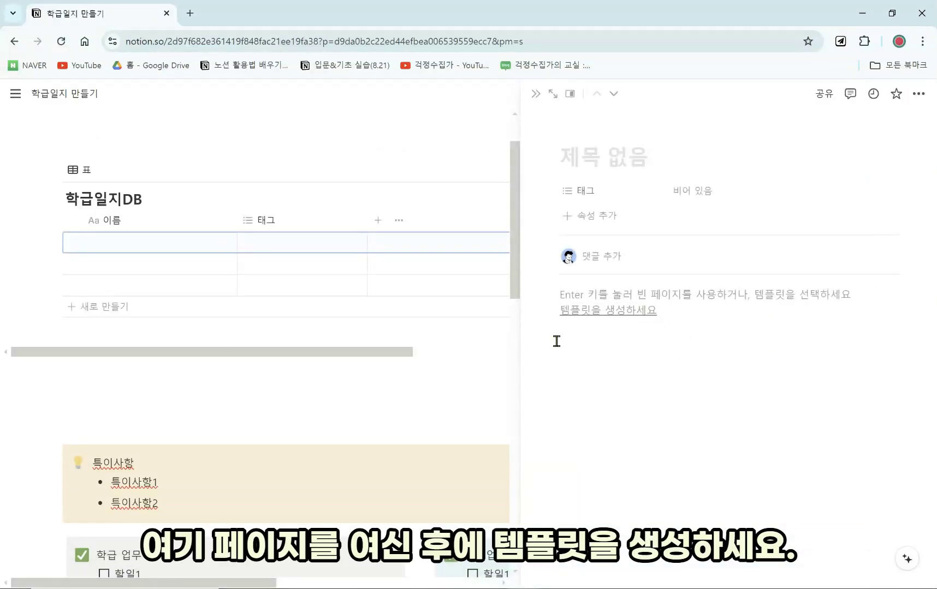
{"action": "left_click", "coordinate": [437, 412]}
{"action": "scroll", "coordinate": [175, 313], "scroll_direction": "down", "scroll_amount": 3}
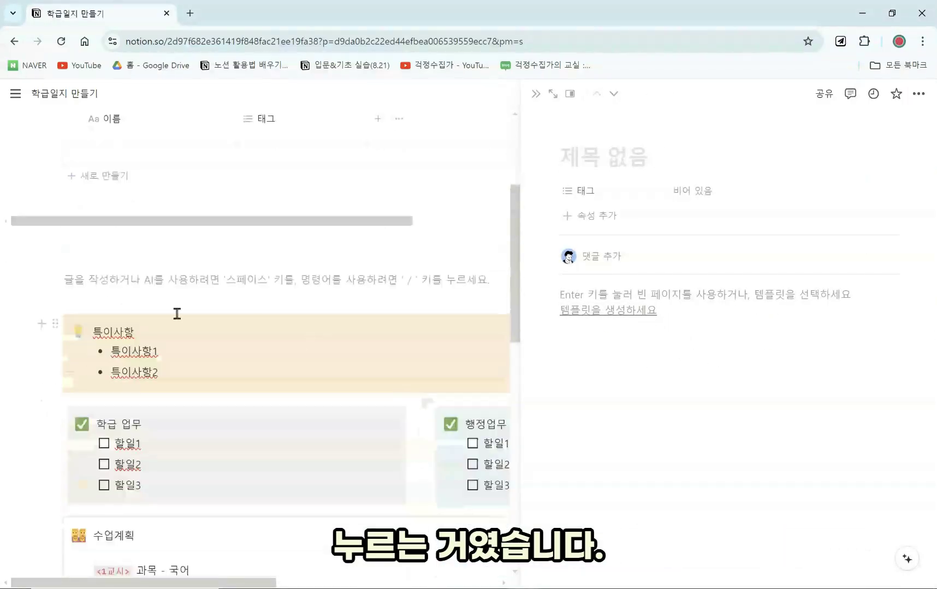
- Close the row's side view and delete the leftover "( )월 ( )일 학급일지" toggle below the lesson plan callout
{"action": "left_click_drag", "start_coordinate": [26, 316], "coordinate": [409, 497]}
{"action": "scroll", "coordinate": [409, 497], "scroll_direction": "down", "scroll_amount": 4}
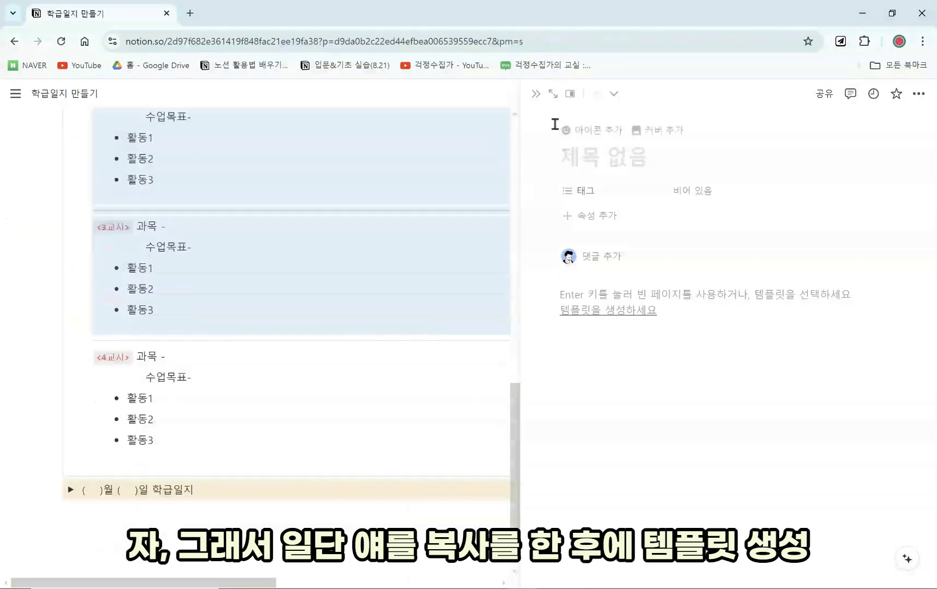
{"action": "left_click", "coordinate": [537, 95]}
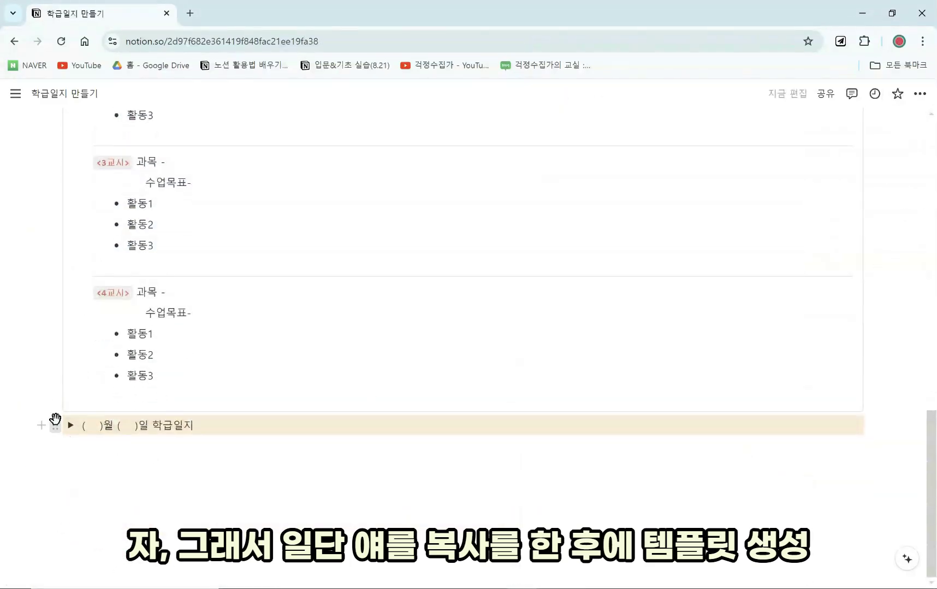
{"action": "left_click", "coordinate": [55, 422]}
{"action": "left_click", "coordinate": [126, 391]}
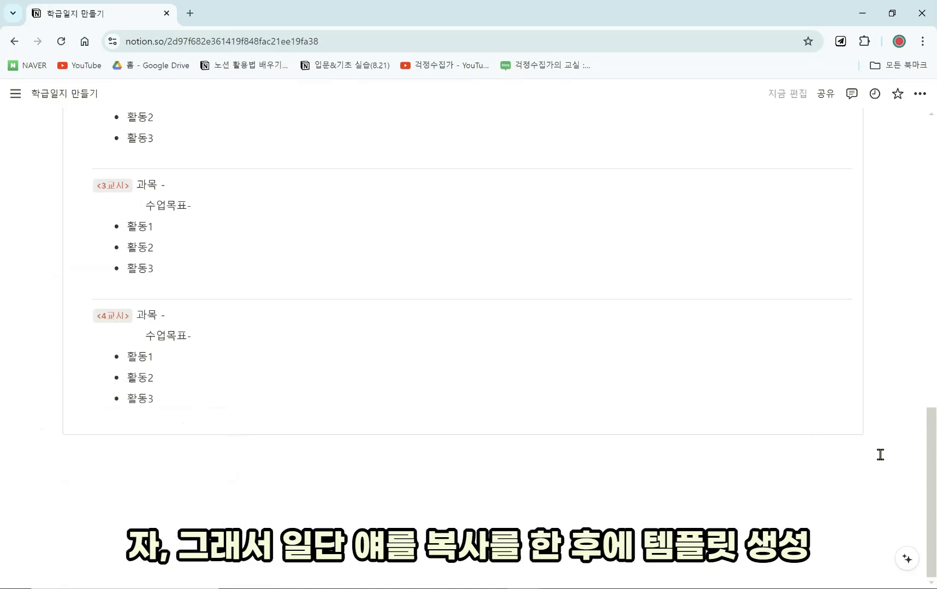
- Copy all journal blocks from the 특이사항 callout through the lesson plan into a new 학급일지DB template, created from the first empty row
{"action": "left_click_drag", "start_coordinate": [880, 455], "coordinate": [68, 394]}
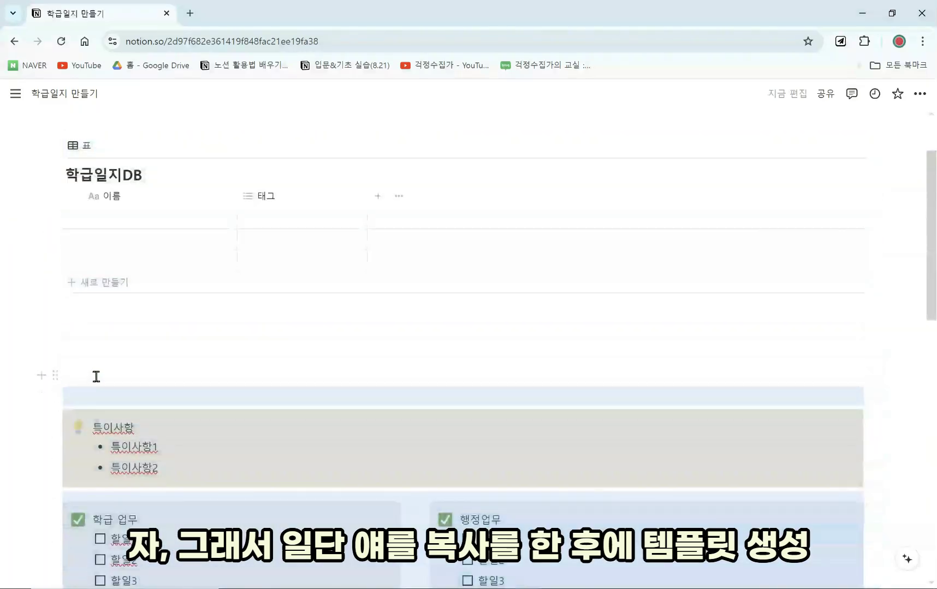
{"action": "left_click", "coordinate": [219, 219]}
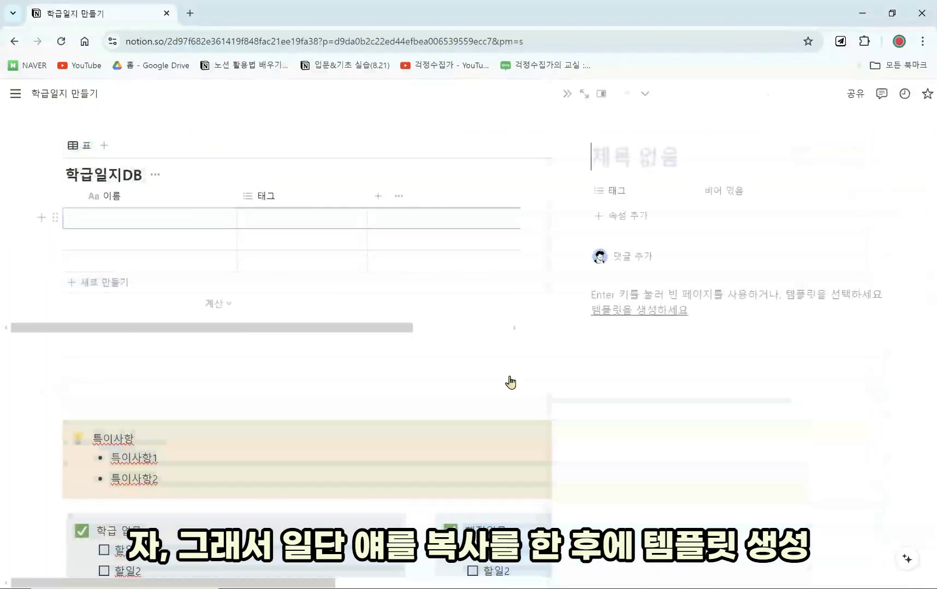
{"action": "left_click", "coordinate": [641, 310]}
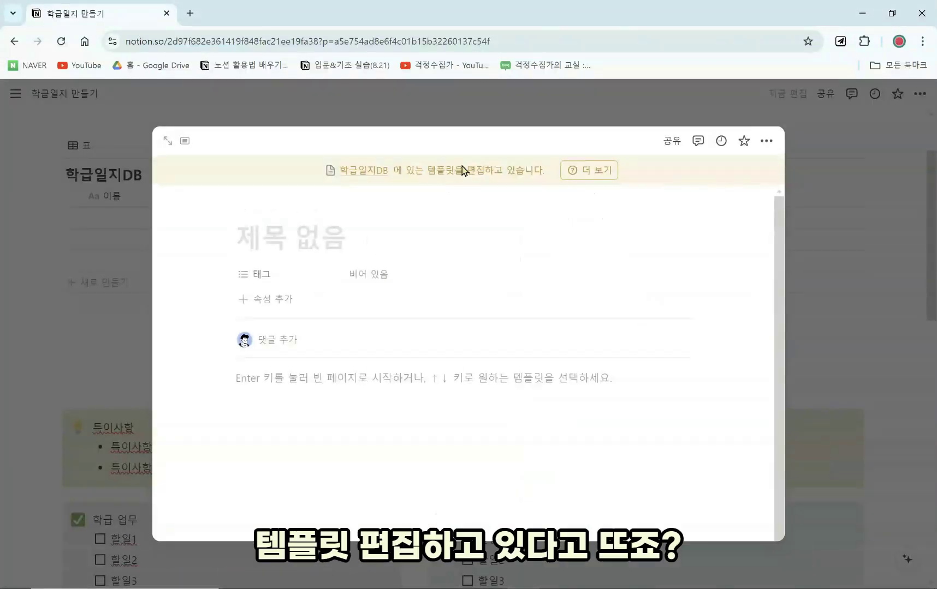
{"action": "left_click", "coordinate": [379, 388]}
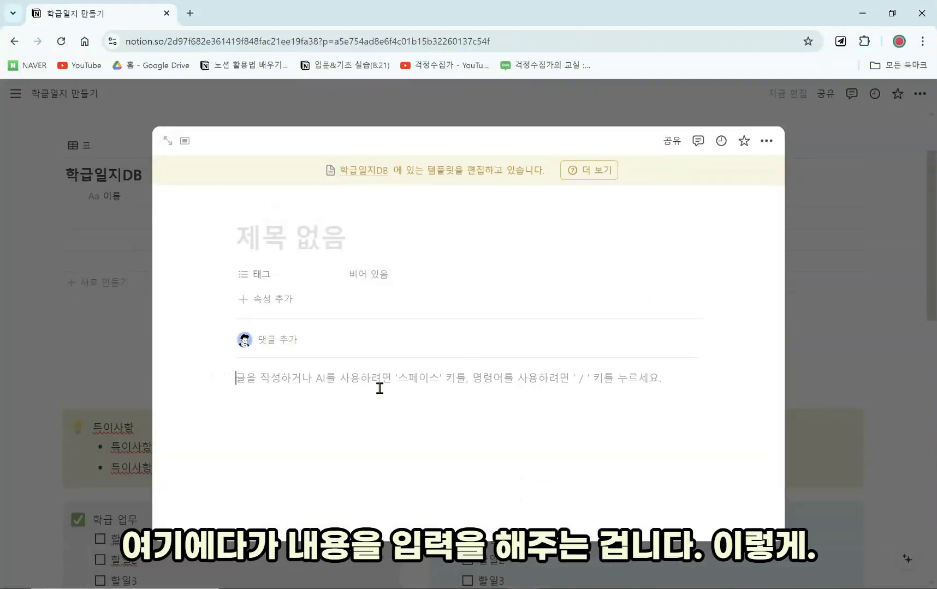
{"action": "key", "text": "ctrl+v"}
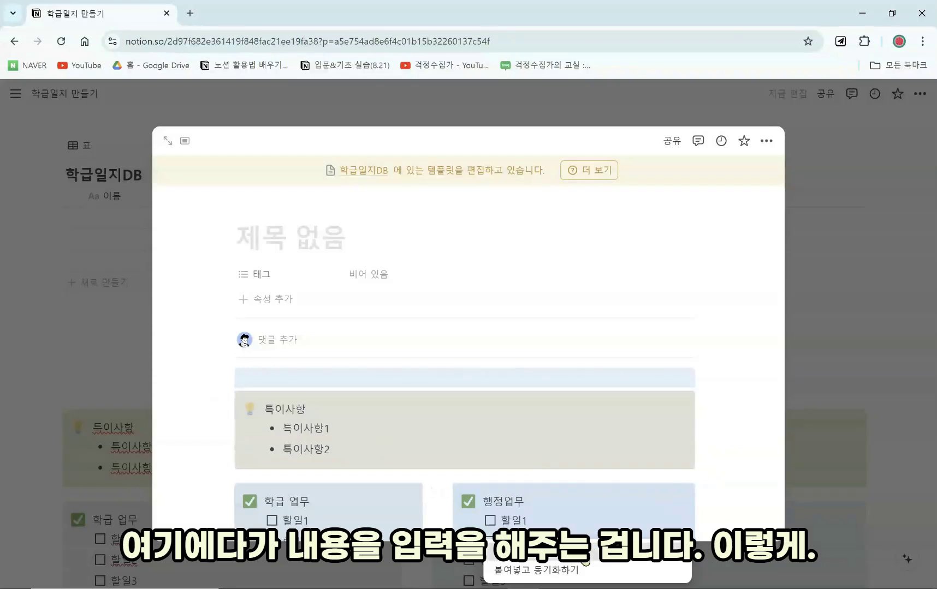
{"action": "scroll", "coordinate": [698, 464], "scroll_direction": "down", "scroll_amount": 3}
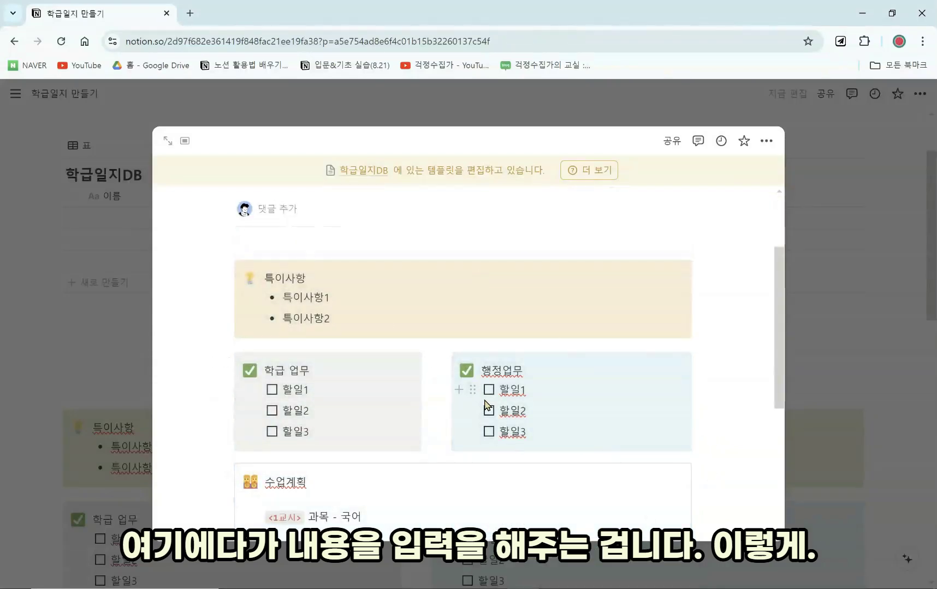
{"action": "scroll", "coordinate": [486, 405], "scroll_direction": "up", "scroll_amount": 3}
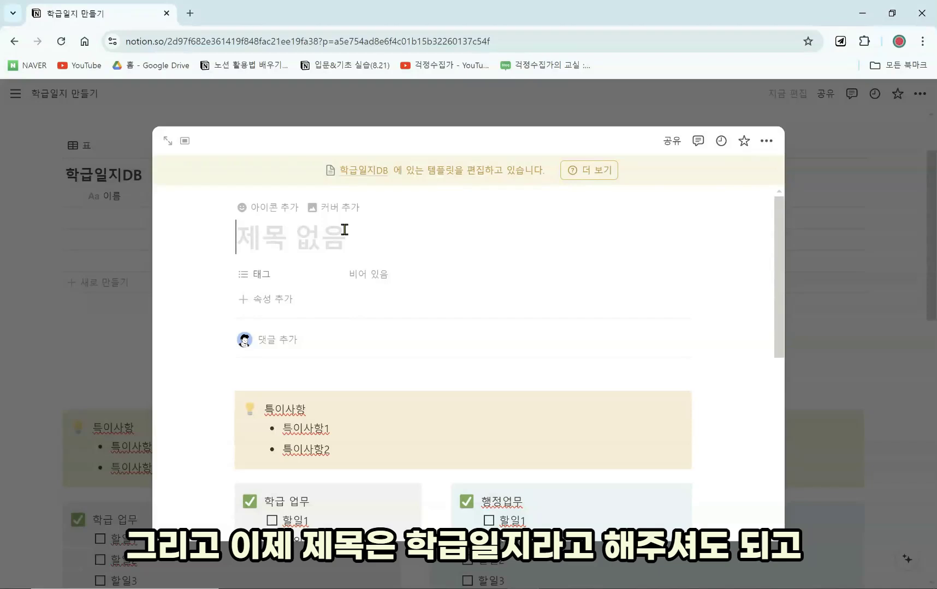
- Title the new database template "학급일지"
{"action": "type", "text": "GKR"}
{"action": "key", "text": "BackSpace"}
{"action": "key", "text": "BackSpace"}
{"action": "type", "text": "학ㄱ"}
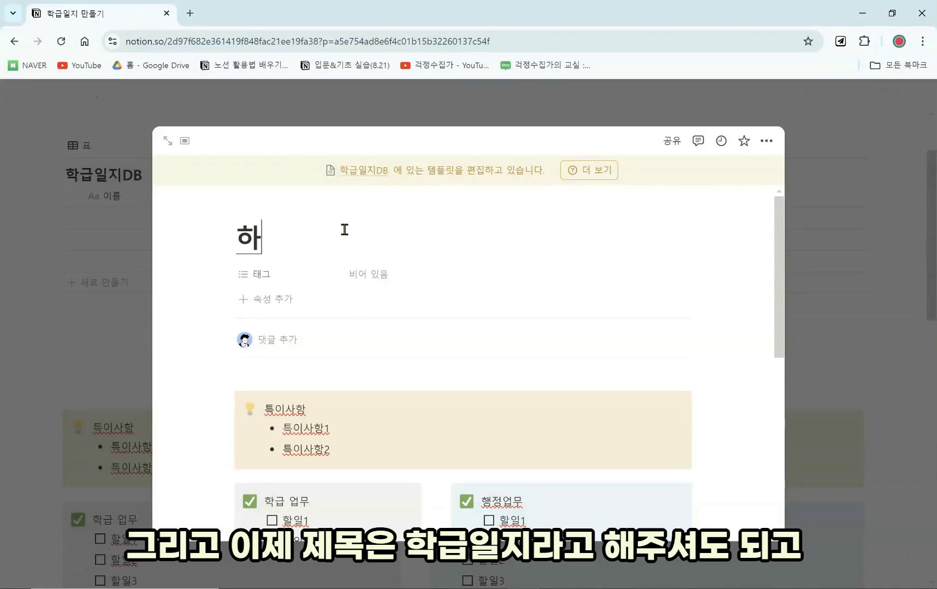
{"action": "type", "text": "일지"}
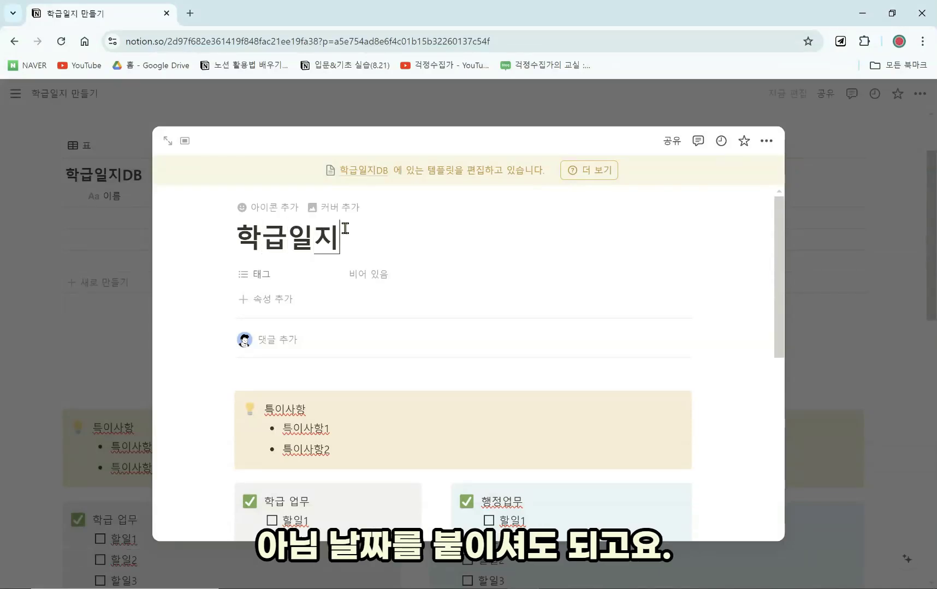
- Rename the template's 태그 property to "날짜" and change its type to 날짜
{"action": "left_click", "coordinate": [265, 288]}
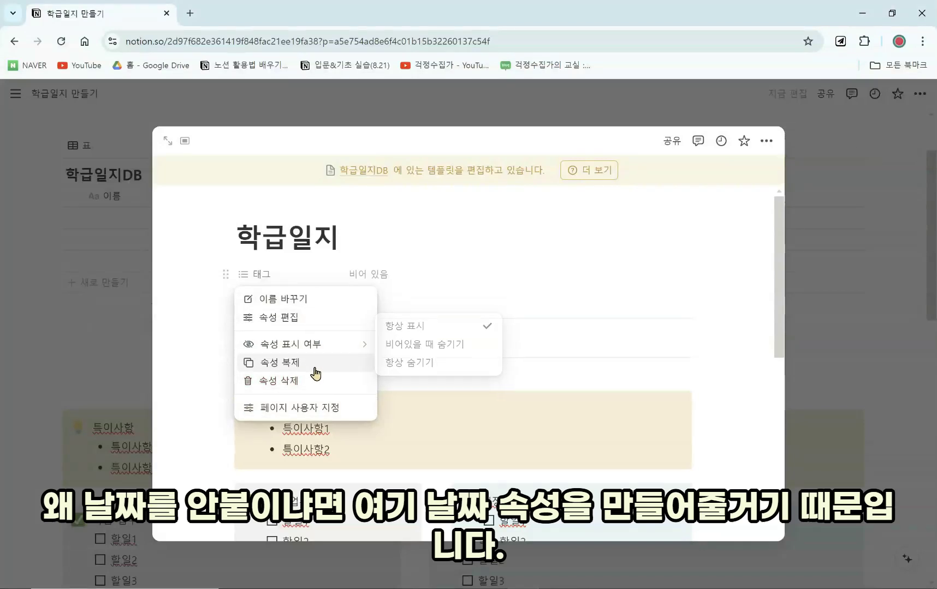
{"action": "left_click", "coordinate": [305, 304]}
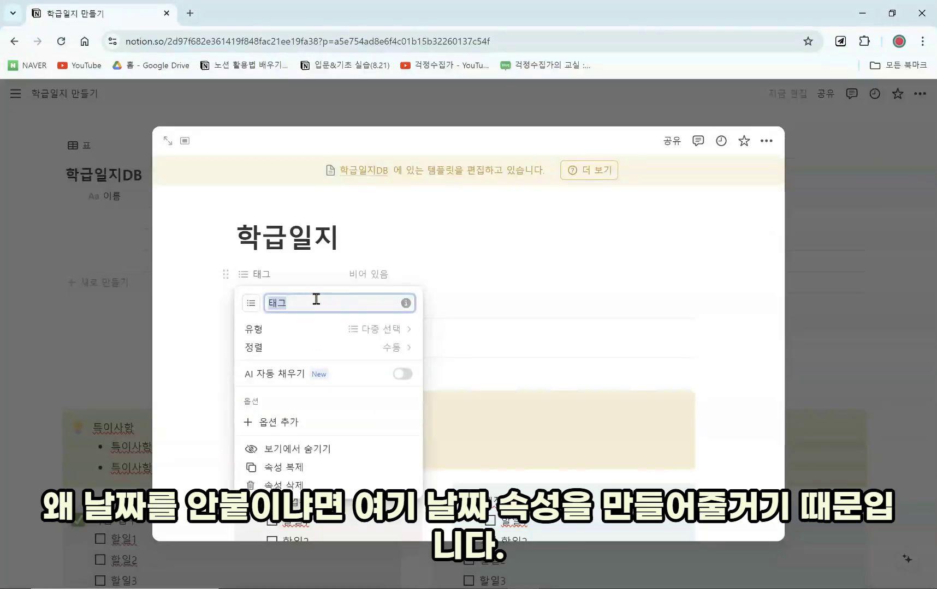
{"action": "type", "text": "날짜"}
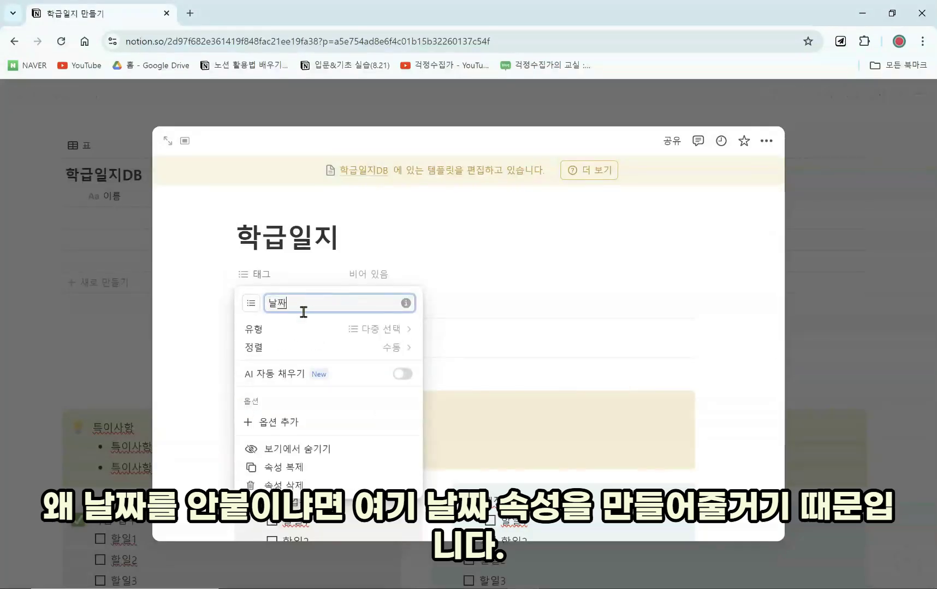
{"action": "left_click", "coordinate": [381, 341]}
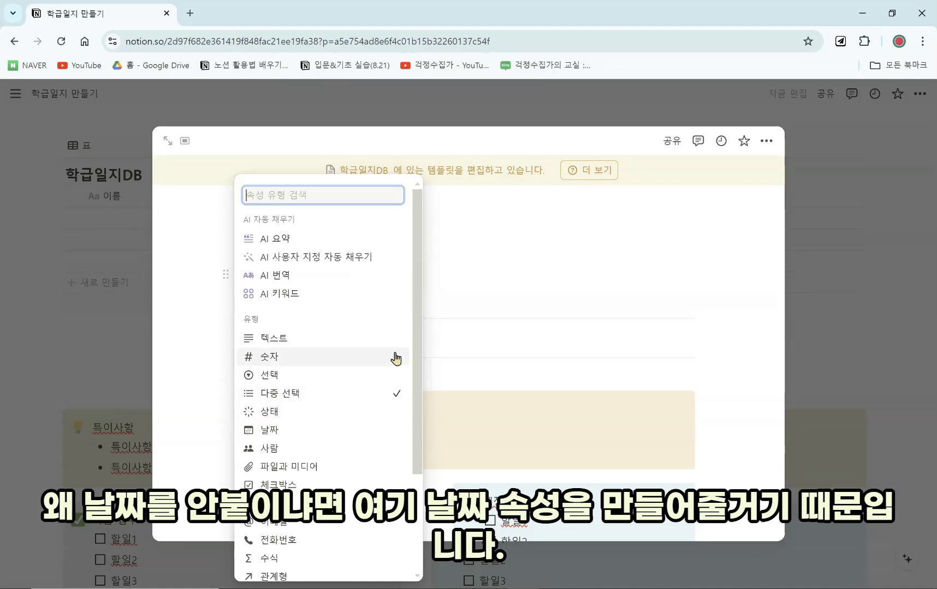
{"action": "left_click", "coordinate": [341, 430]}
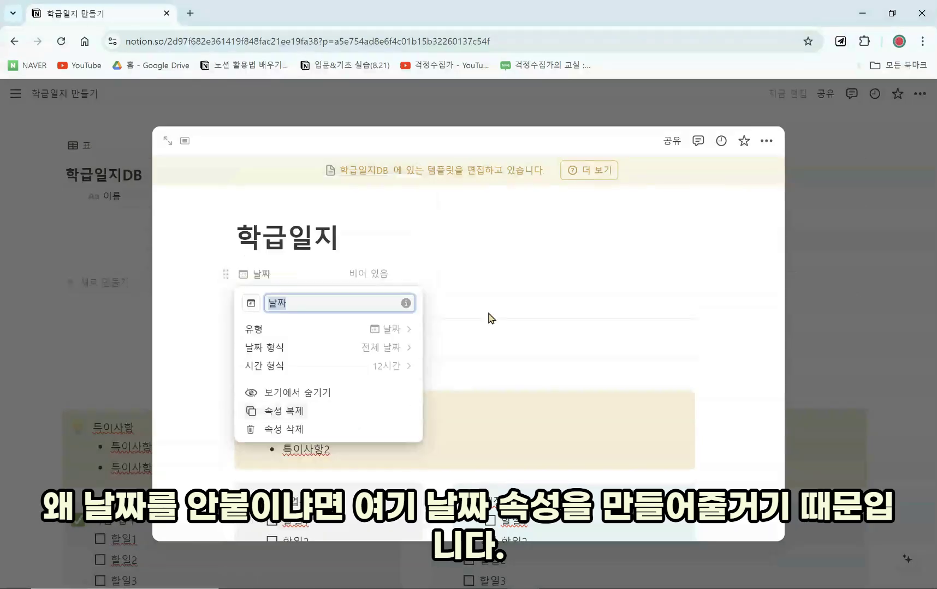
{"action": "left_click", "coordinate": [524, 275]}
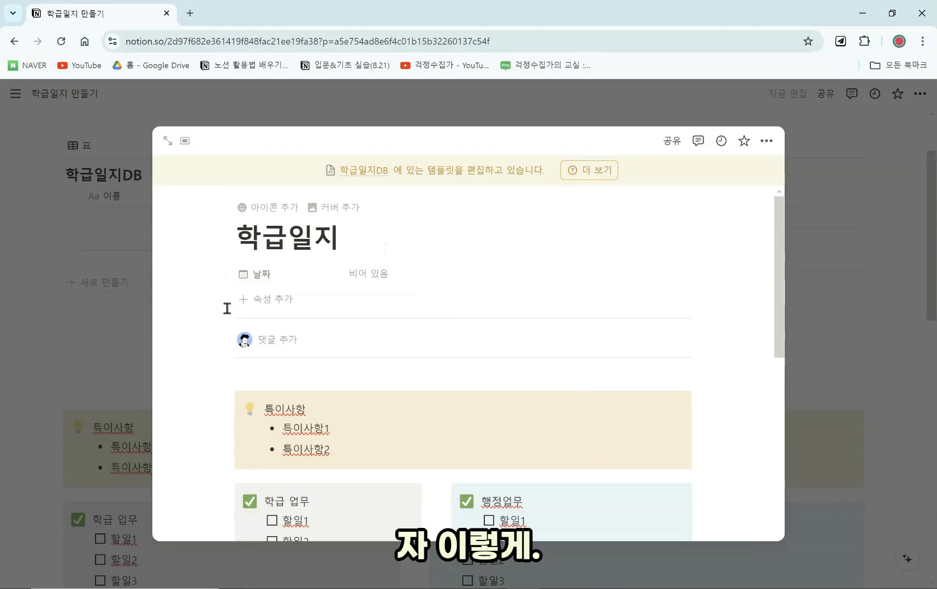
- Set the template's 날짜 value to 오늘 (복제하는 날짜) and close the template editor
{"action": "left_click", "coordinate": [369, 277]}
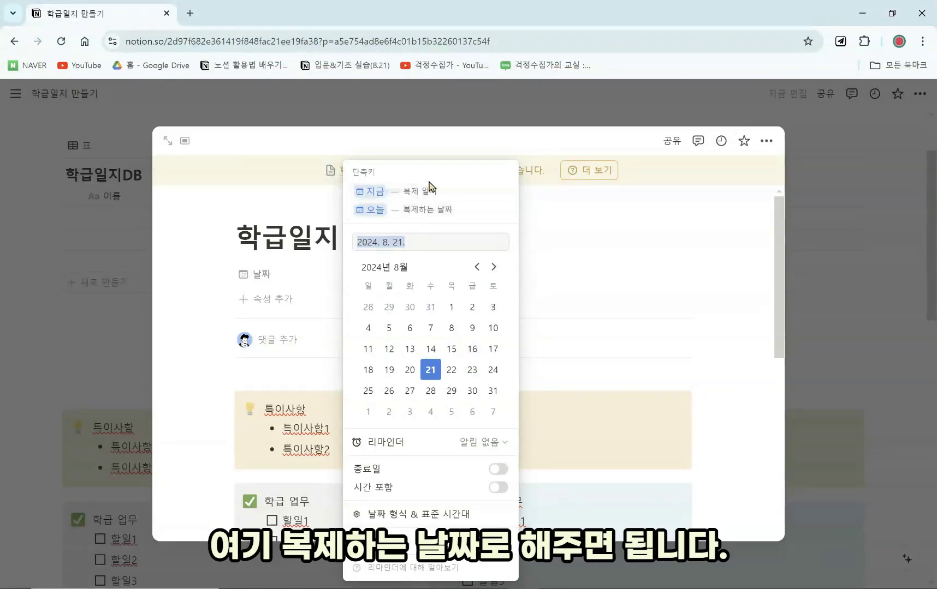
{"action": "left_click", "coordinate": [429, 213]}
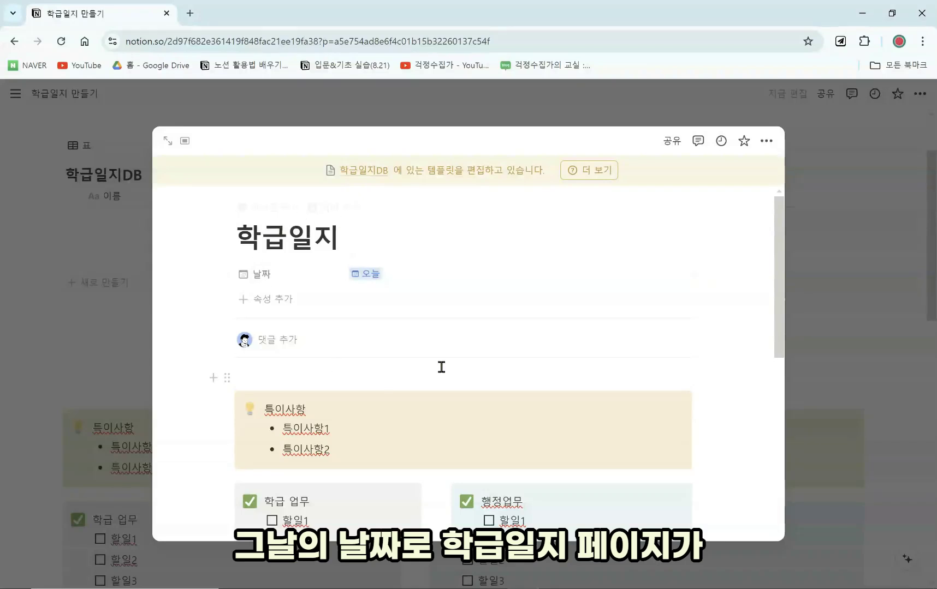
{"action": "left_click", "coordinate": [851, 286]}
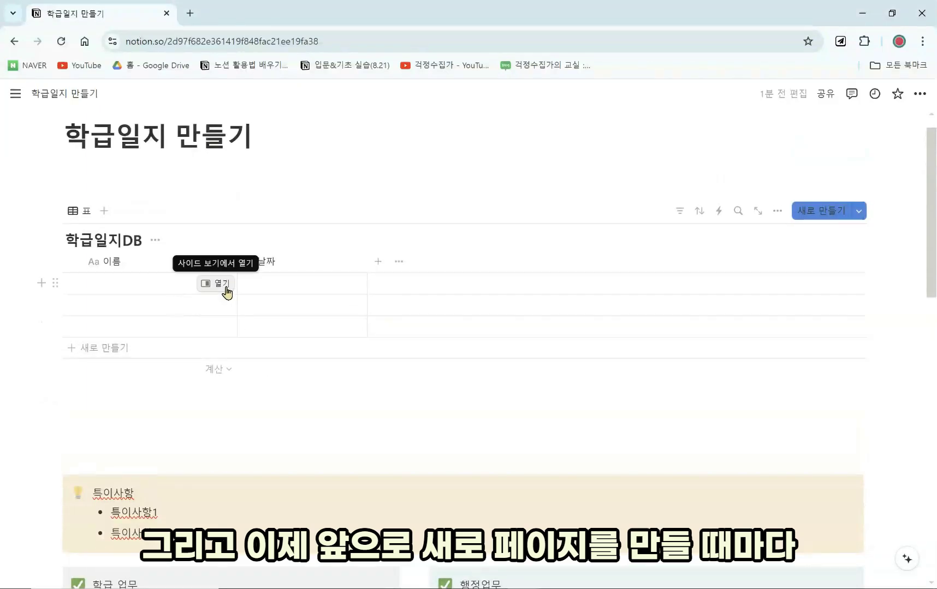
- Open the first empty row of 학급일지DB, apply the 학급일지 template to it, and close the side view
{"action": "left_click", "coordinate": [221, 284]}
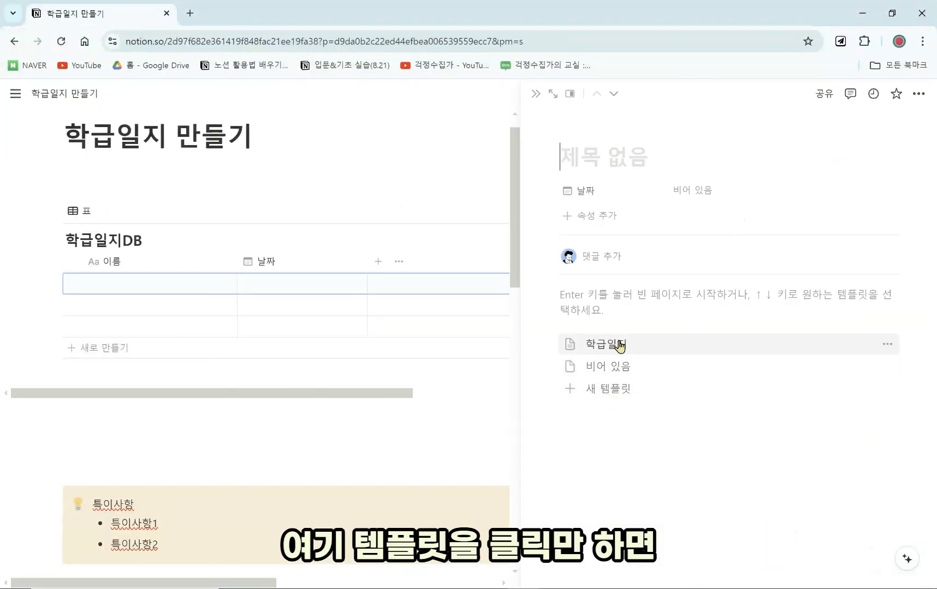
{"action": "left_click", "coordinate": [619, 346]}
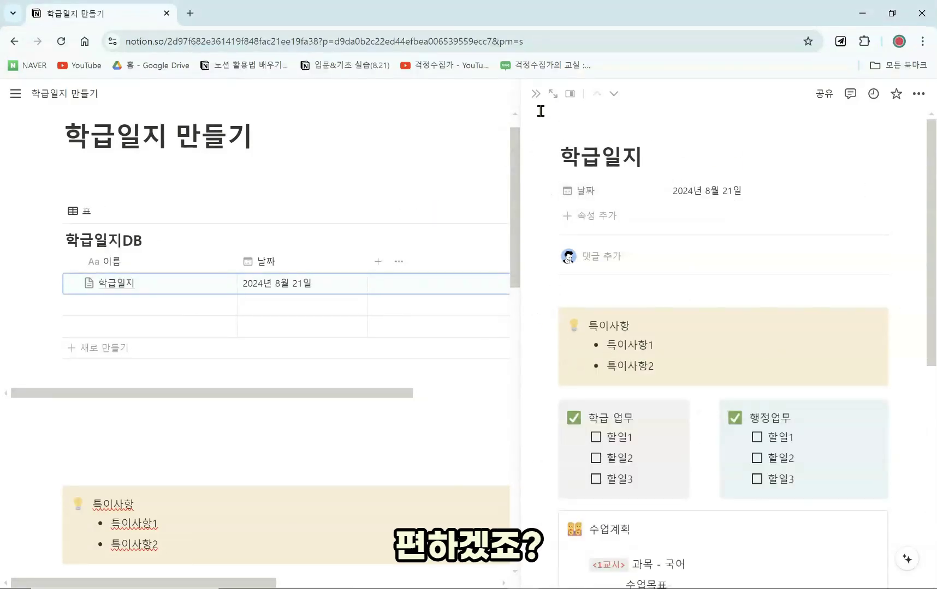
{"action": "left_click", "coordinate": [535, 95]}
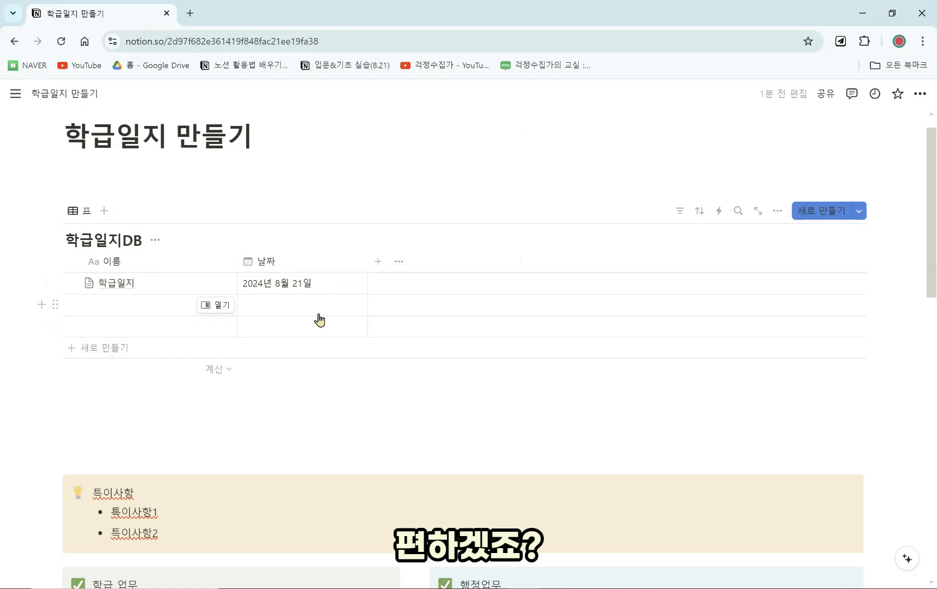
- Add a calendar (캘린더) view to 학급일지DB
{"action": "scroll", "coordinate": [328, 366], "scroll_direction": "up", "scroll_amount": 1}
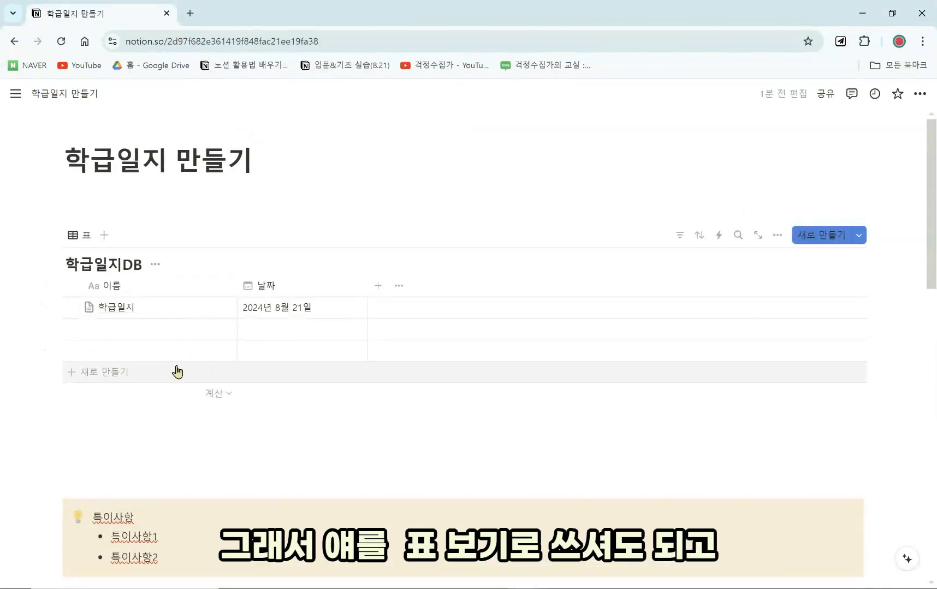
{"action": "left_click", "coordinate": [105, 236]}
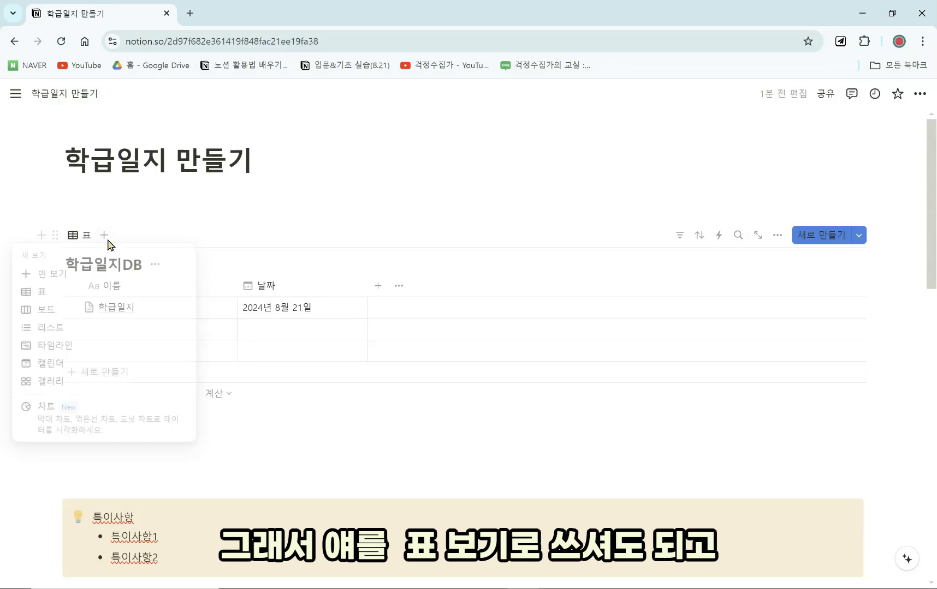
{"action": "left_click", "coordinate": [112, 365]}
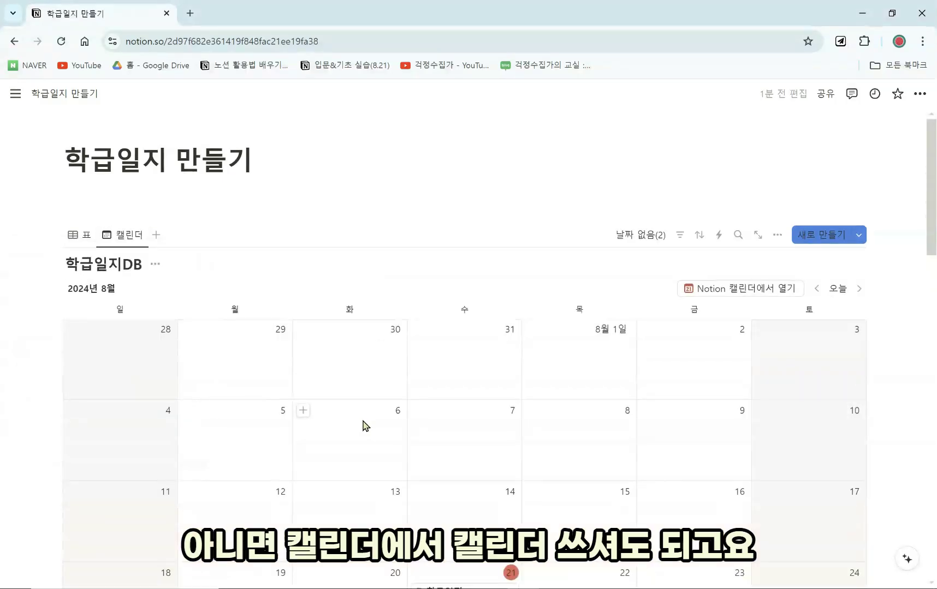
- Create a calendar entry on August 22, 2024 from the 학급일지 template, review its contents, and close it
{"action": "scroll", "coordinate": [382, 429], "scroll_direction": "down", "scroll_amount": 3}
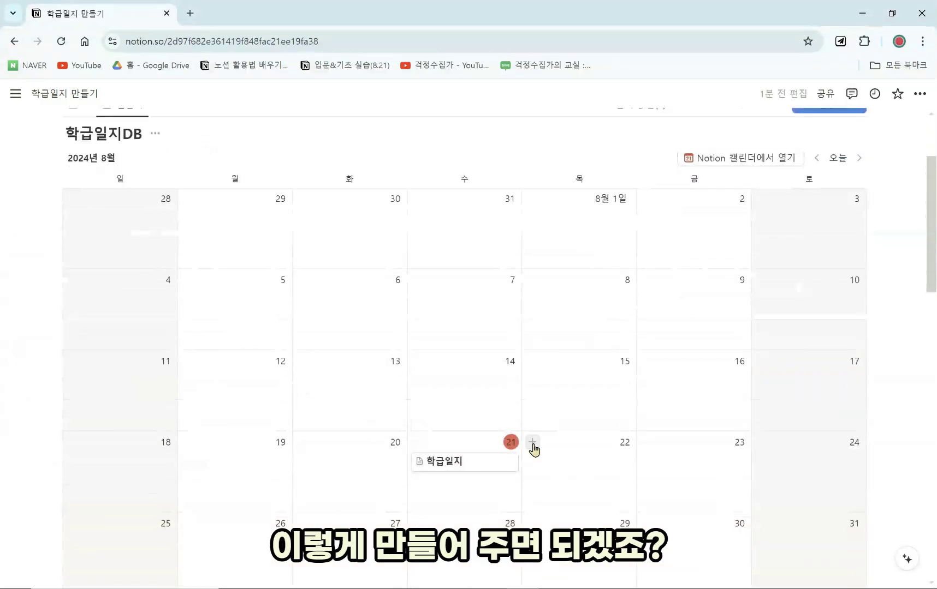
{"action": "left_click", "coordinate": [533, 443]}
{"action": "left_click", "coordinate": [359, 389]}
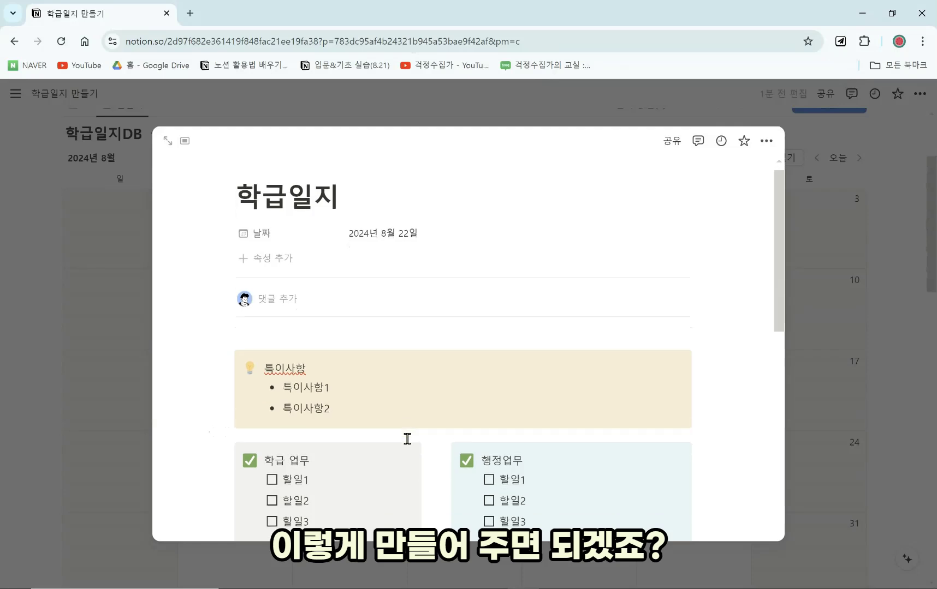
{"action": "scroll", "coordinate": [407, 439], "scroll_direction": "down", "scroll_amount": 3}
{"action": "left_click", "coordinate": [850, 417]}
- Create another entry on August 23, 2024 from the 학급일지 template and close it
{"action": "left_click", "coordinate": [647, 443]}
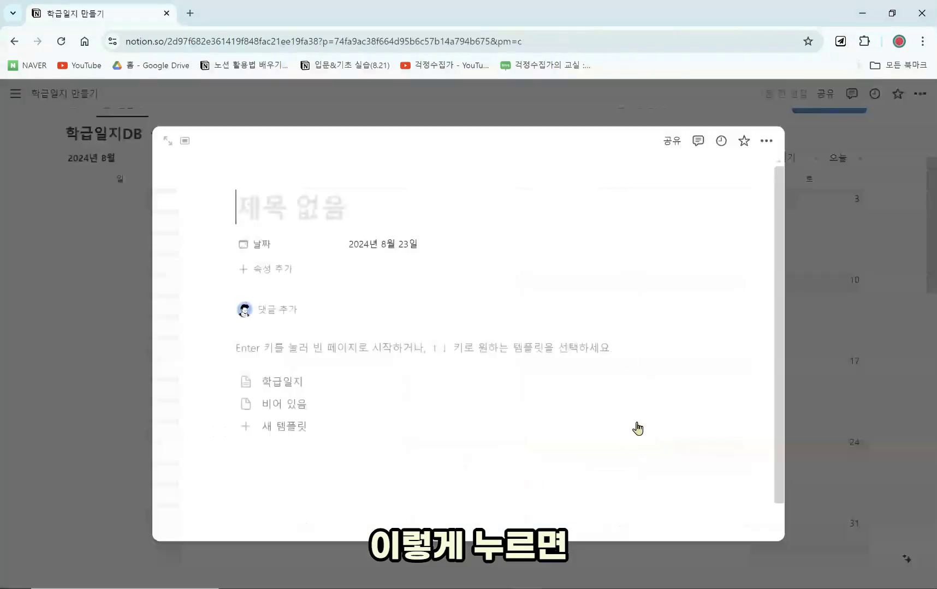
{"action": "left_click", "coordinate": [306, 377]}
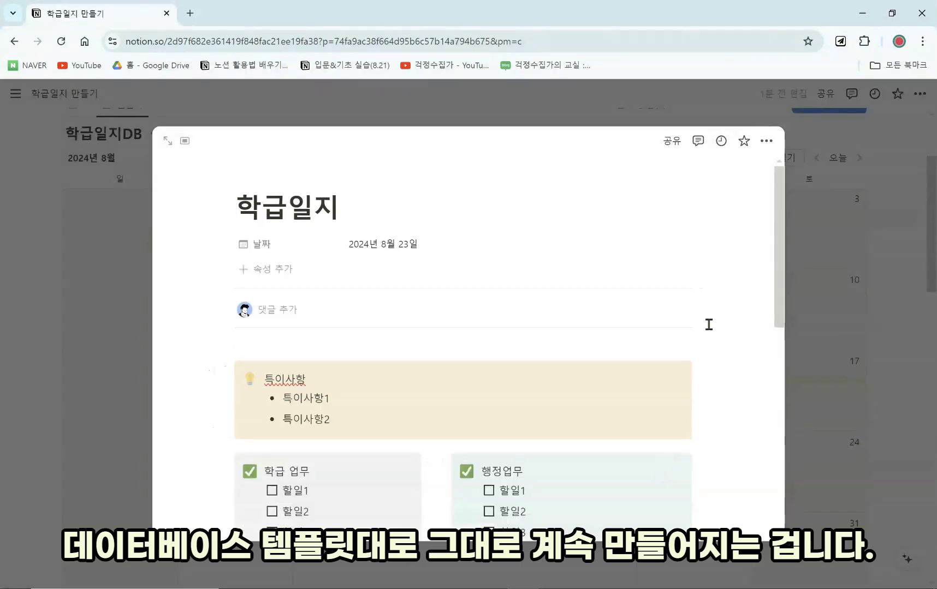
{"action": "left_click", "coordinate": [813, 385]}
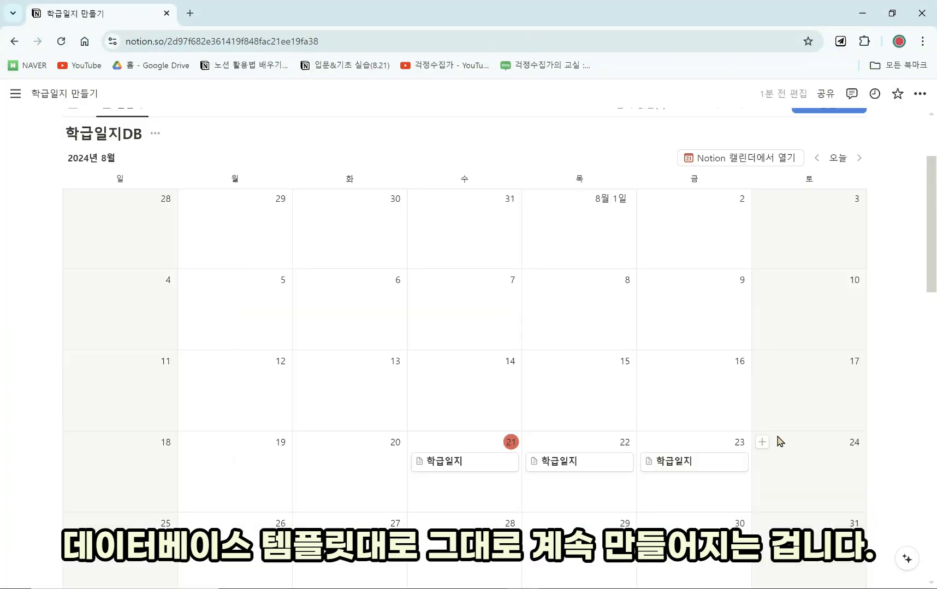
- Add a list (리스트) view to 학급일지DB
{"action": "scroll", "coordinate": [780, 441], "scroll_direction": "down", "scroll_amount": 2}
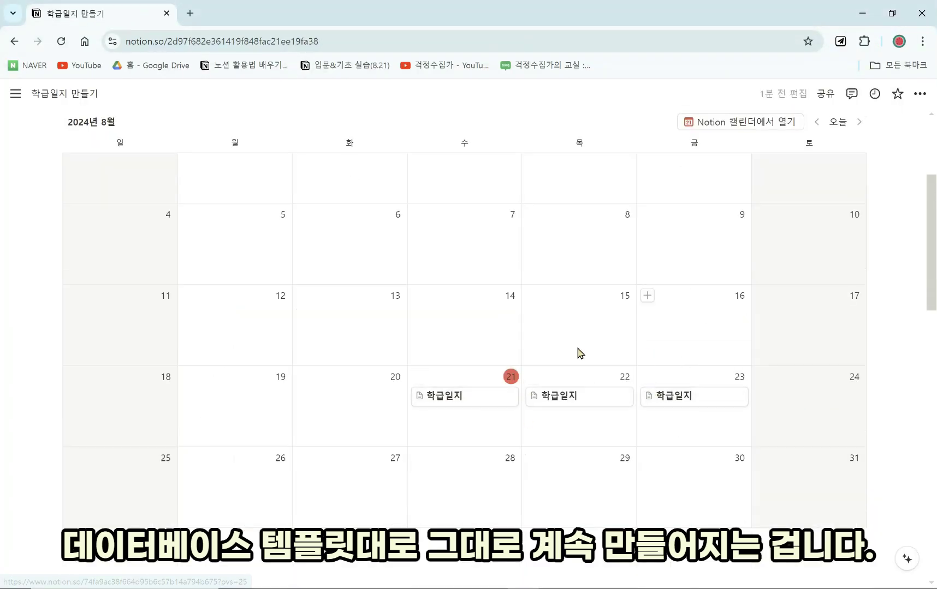
{"action": "scroll", "coordinate": [665, 407], "scroll_direction": "up", "scroll_amount": 4}
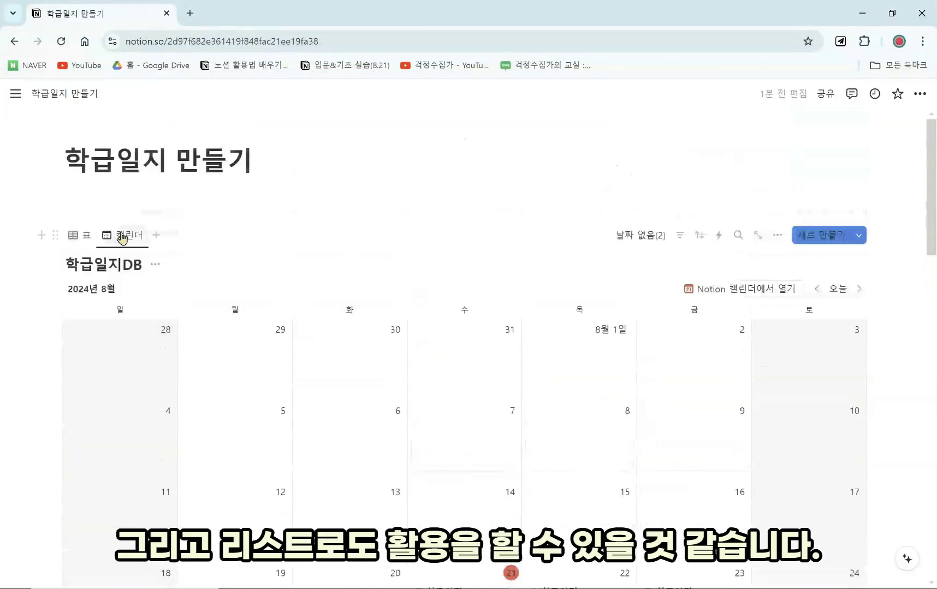
{"action": "left_click", "coordinate": [155, 236]}
{"action": "left_click", "coordinate": [165, 330]}
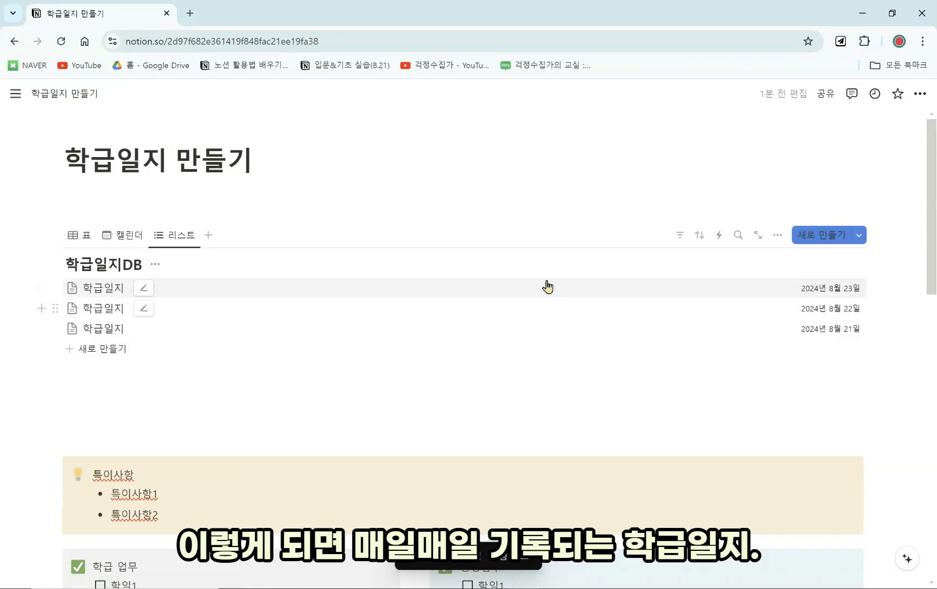
- Add a blank untitled entry to the 학급일지DB list, open it in side view to check its template choices, and close it
{"action": "left_click", "coordinate": [124, 351]}
{"action": "left_click", "coordinate": [147, 349]}
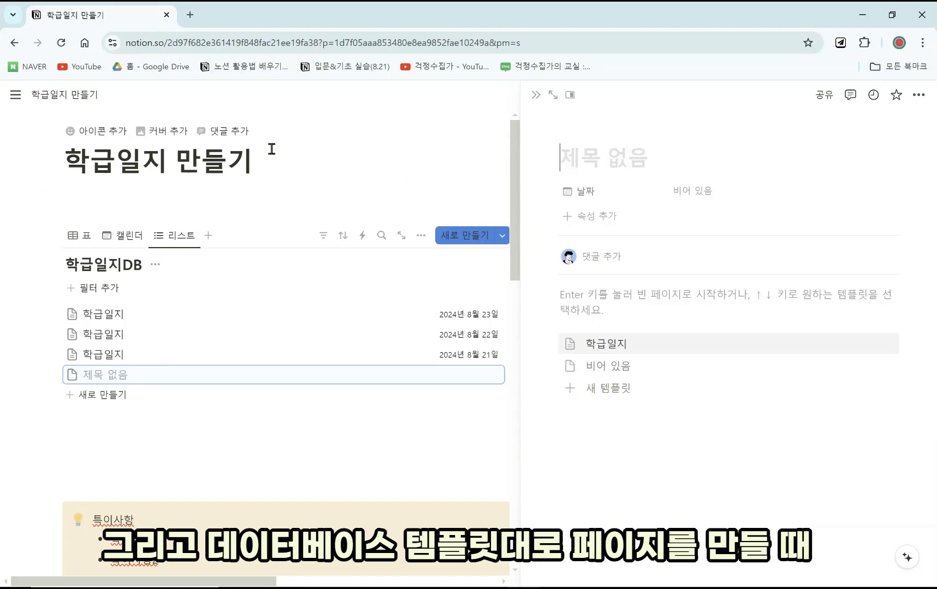
{"action": "left_click", "coordinate": [213, 404]}
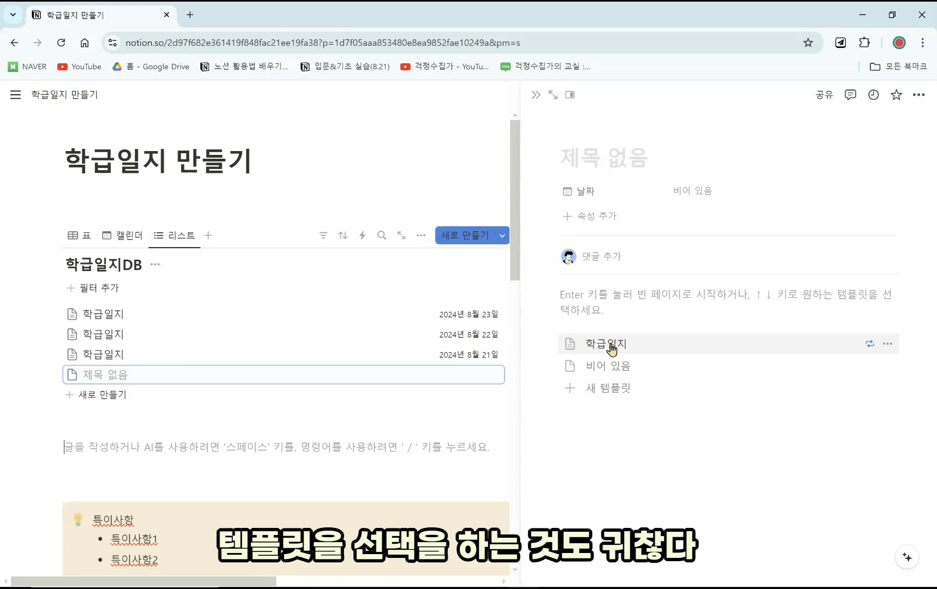
{"action": "left_click", "coordinate": [186, 205]}
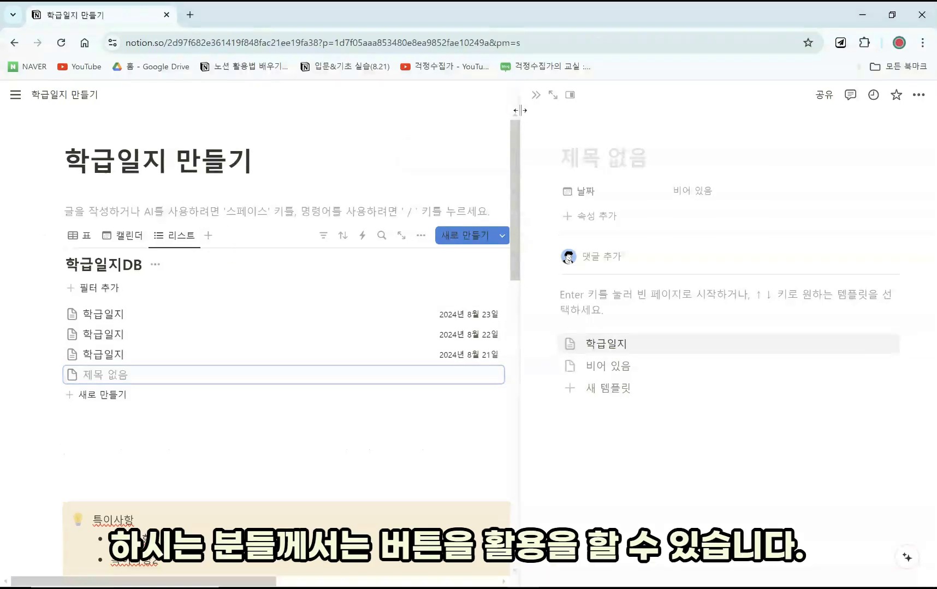
{"action": "left_click", "coordinate": [536, 96]}
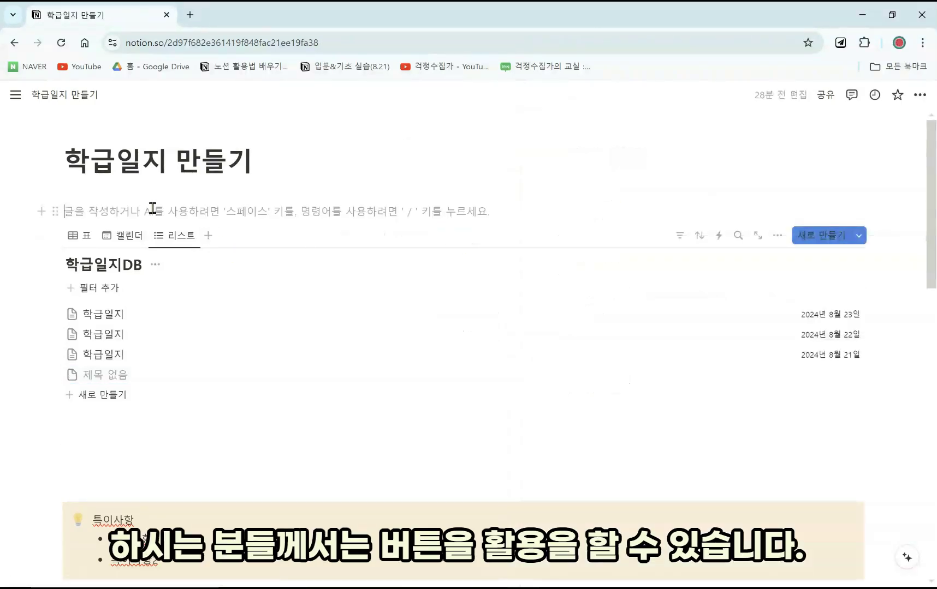
- Insert a button (버튼) block on the empty line above 학급일지DB and name it 일지 추가
{"action": "type", "text": "/버튼"}
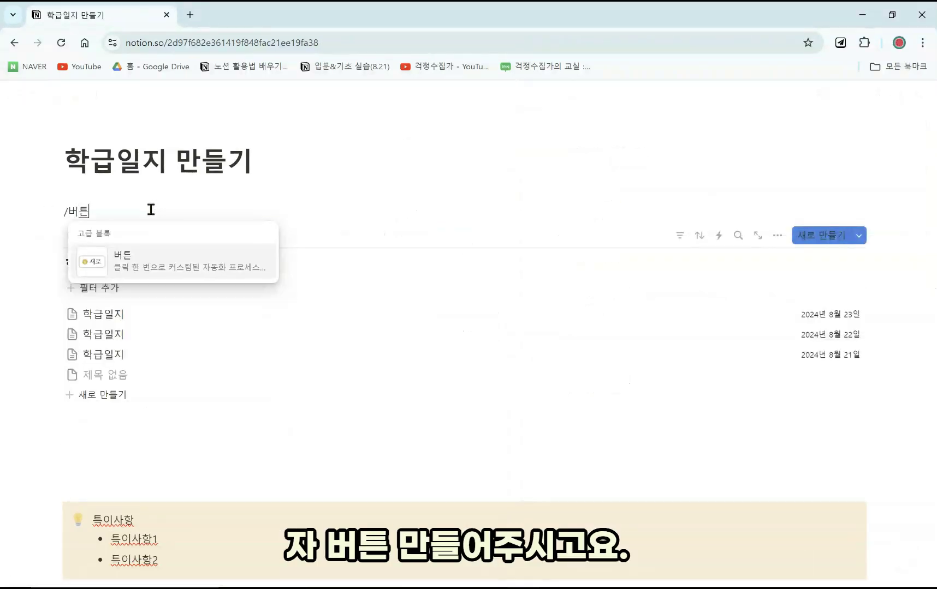
{"action": "left_click", "coordinate": [136, 273]}
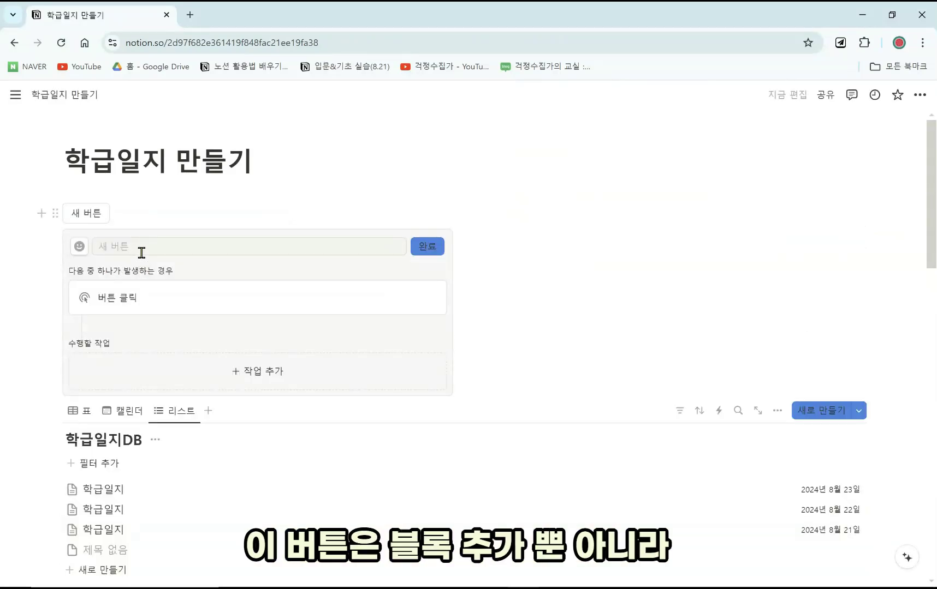
{"action": "left_click", "coordinate": [145, 252]}
{"action": "type", "text": "ㅇ"}
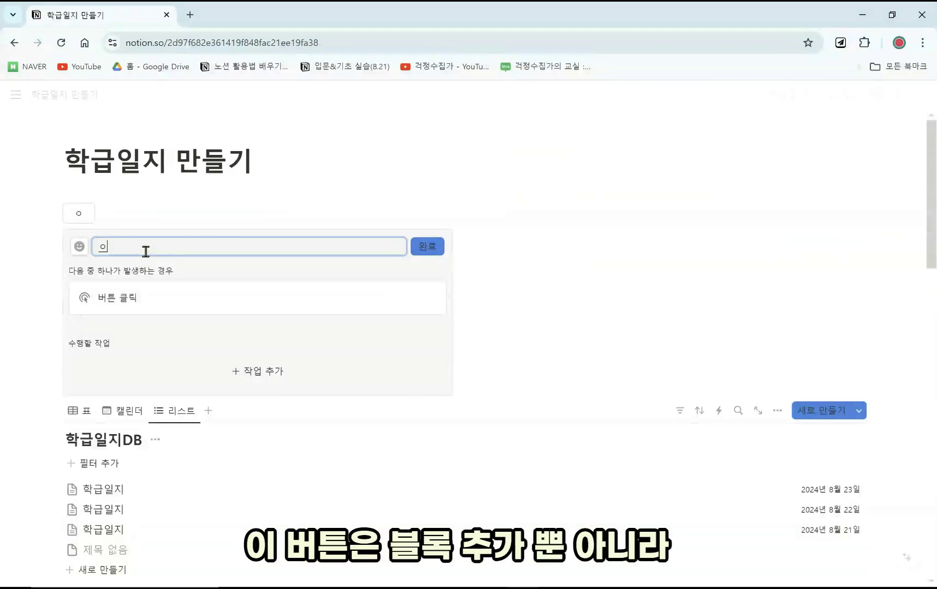
{"action": "type", "text": "지 축"}
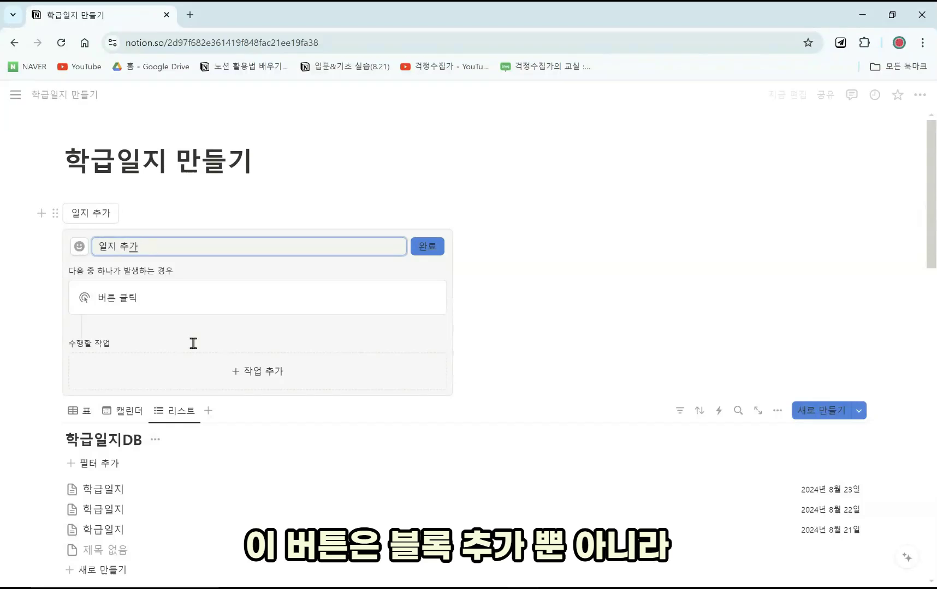
- Give the 일지 추가 button an action that adds a page to the 학급일지DB database
{"action": "left_click", "coordinate": [236, 371]}
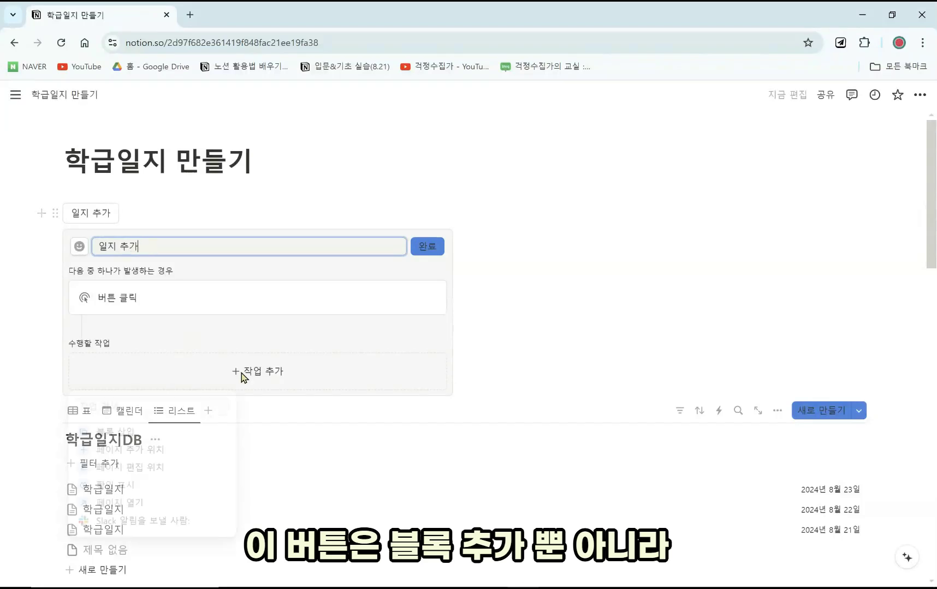
{"action": "left_click", "coordinate": [170, 463]}
{"action": "scroll", "coordinate": [167, 456], "scroll_direction": "down", "scroll_amount": 1}
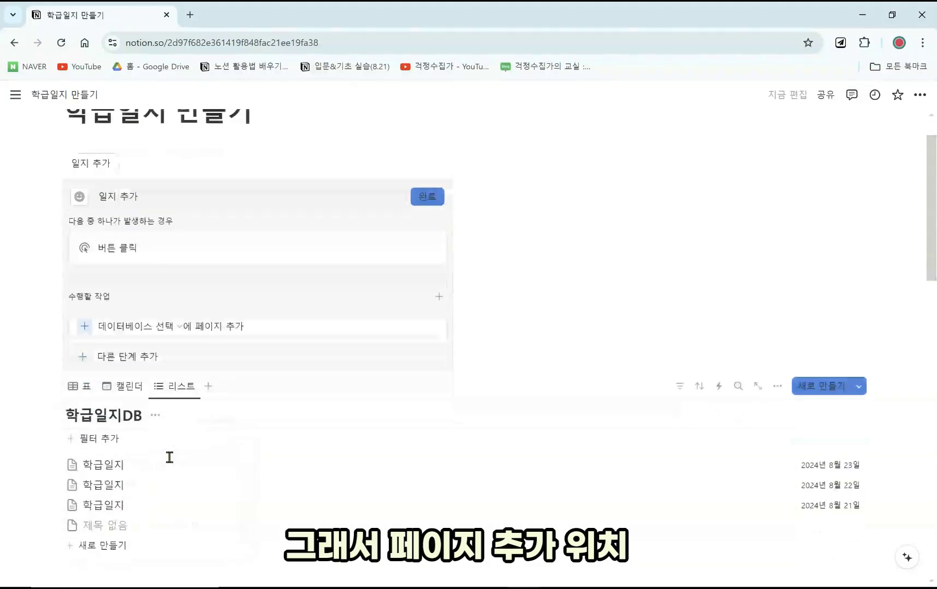
{"action": "left_click", "coordinate": [132, 317]}
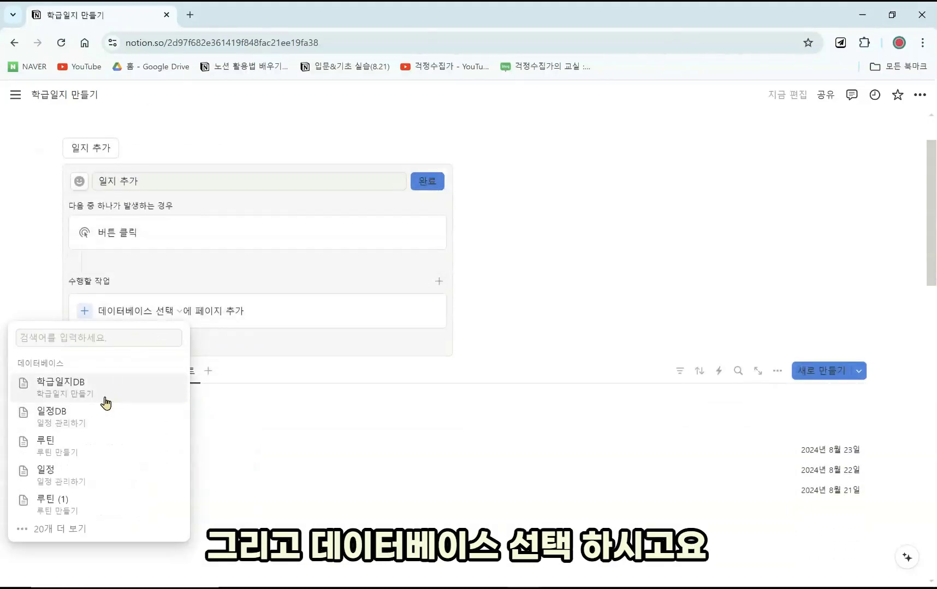
{"action": "left_click", "coordinate": [106, 404]}
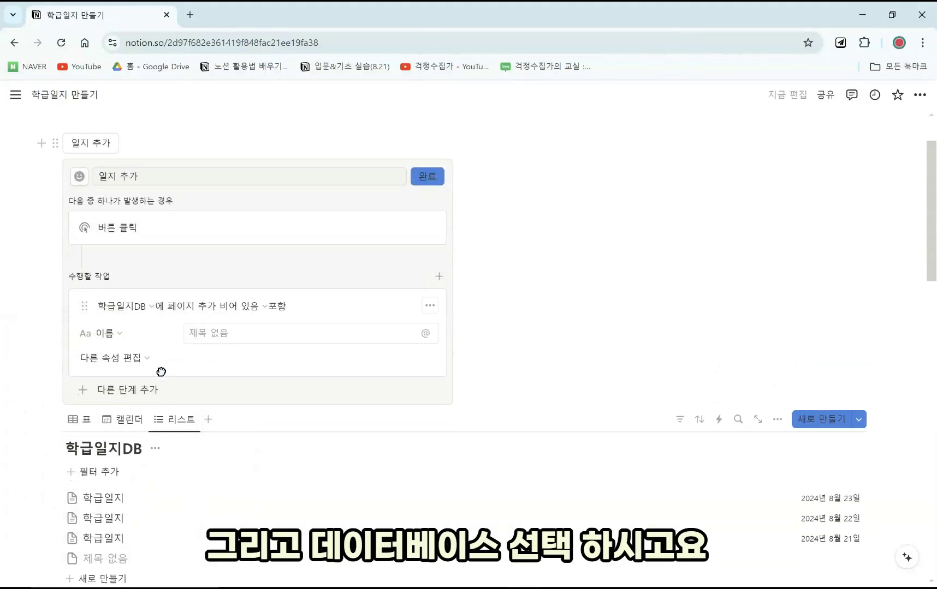
- Set the button's added page to use the 학급일지 template and finish the button setup
{"action": "scroll", "coordinate": [161, 372], "scroll_direction": "down", "scroll_amount": 1}
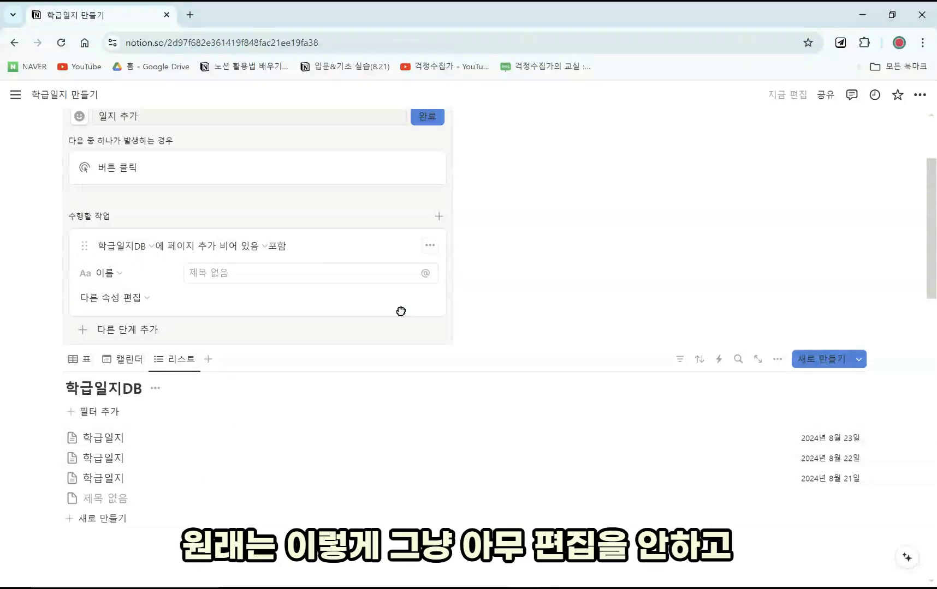
{"action": "scroll", "coordinate": [458, 162], "scroll_direction": "up", "scroll_amount": 1}
{"action": "scroll", "coordinate": [375, 255], "scroll_direction": "down", "scroll_amount": 1}
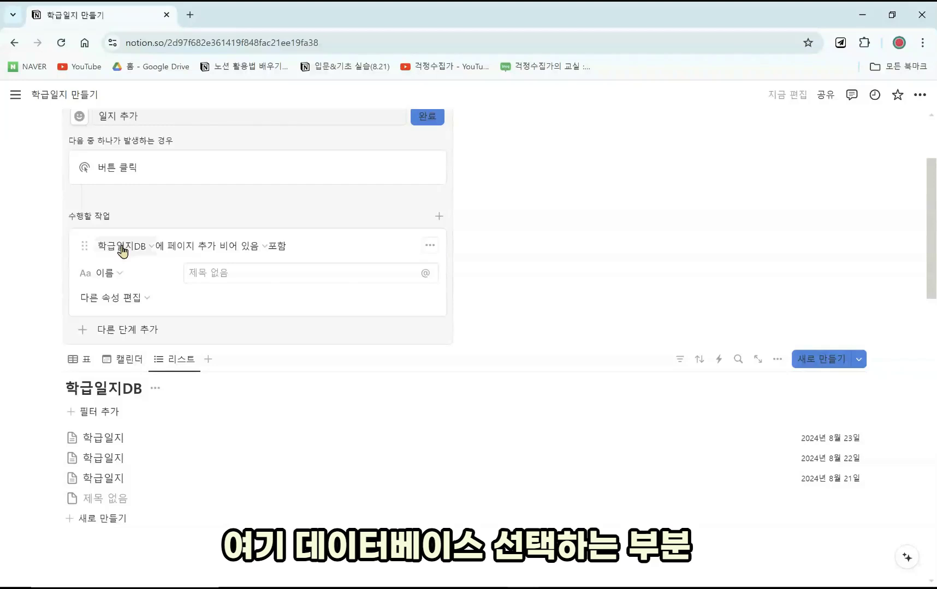
{"action": "left_click", "coordinate": [262, 252]}
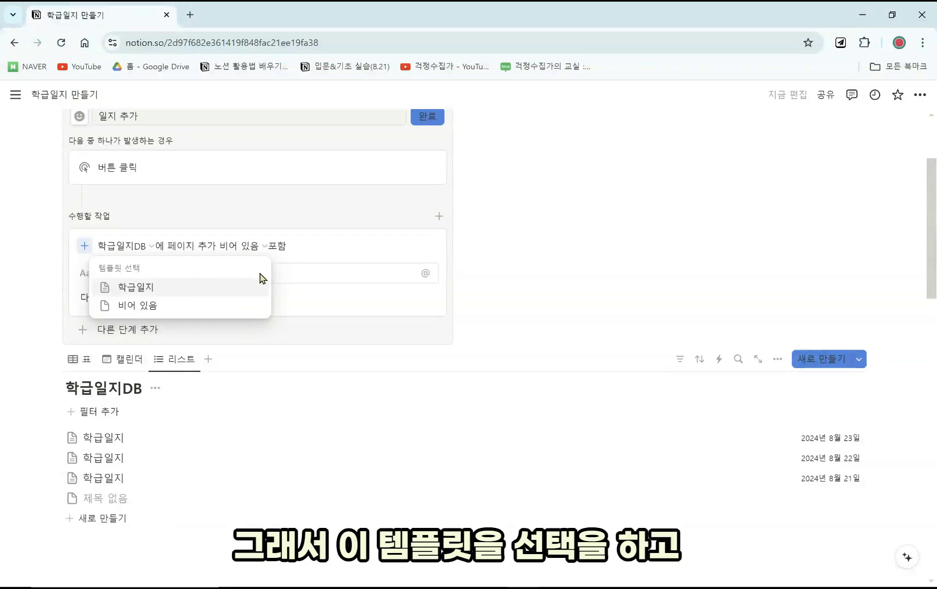
{"action": "left_click", "coordinate": [182, 295]}
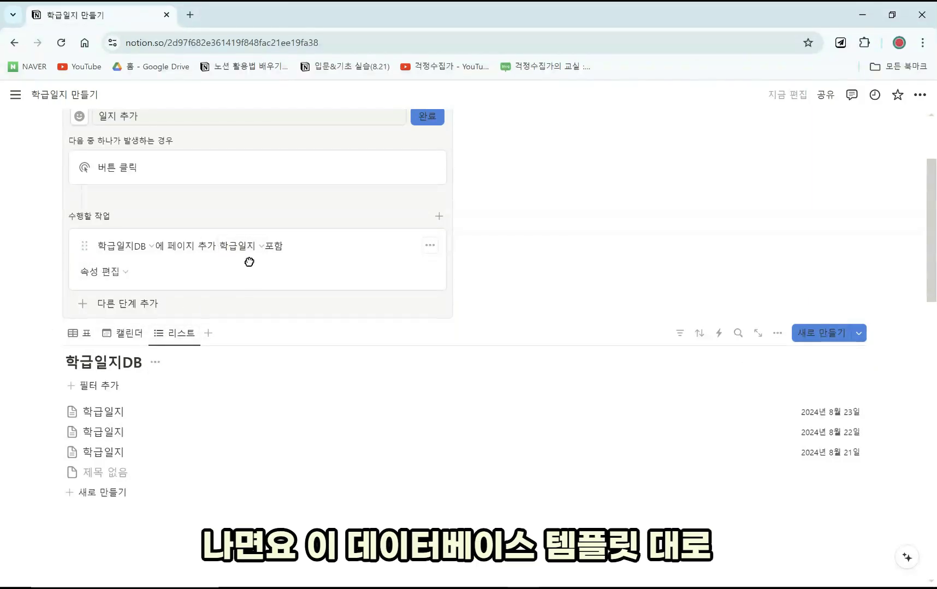
{"action": "scroll", "coordinate": [171, 291], "scroll_direction": "up", "scroll_amount": 1}
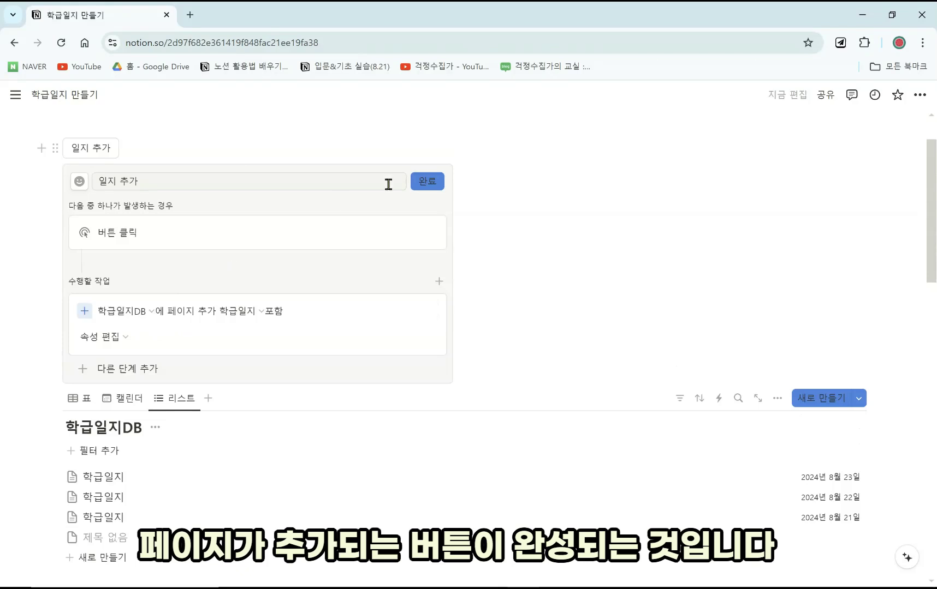
{"action": "left_click", "coordinate": [427, 181]}
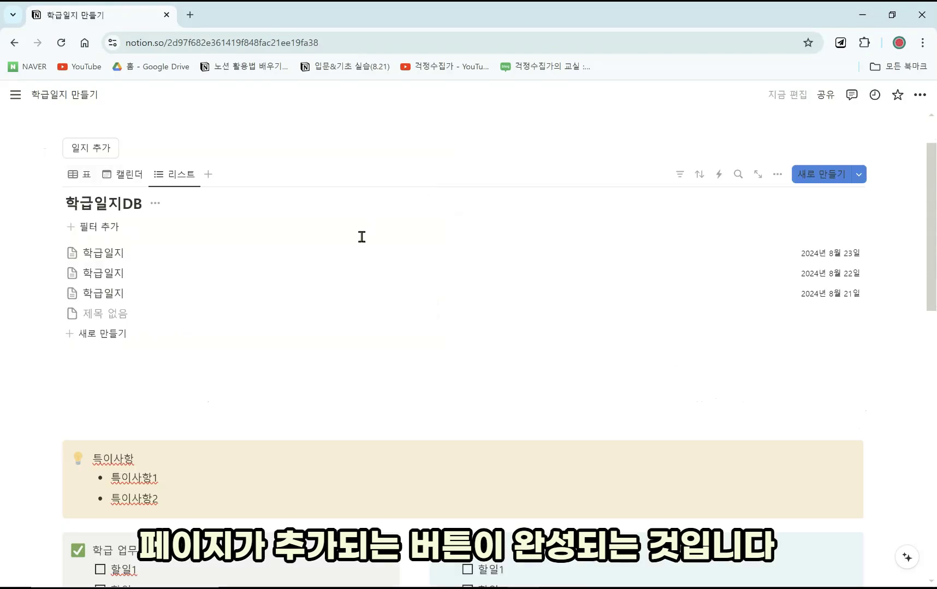
- Run the 일지 추가 button three times to create 학급일지 entries in the database
{"action": "scroll", "coordinate": [92, 170], "scroll_direction": "up", "scroll_amount": 1}
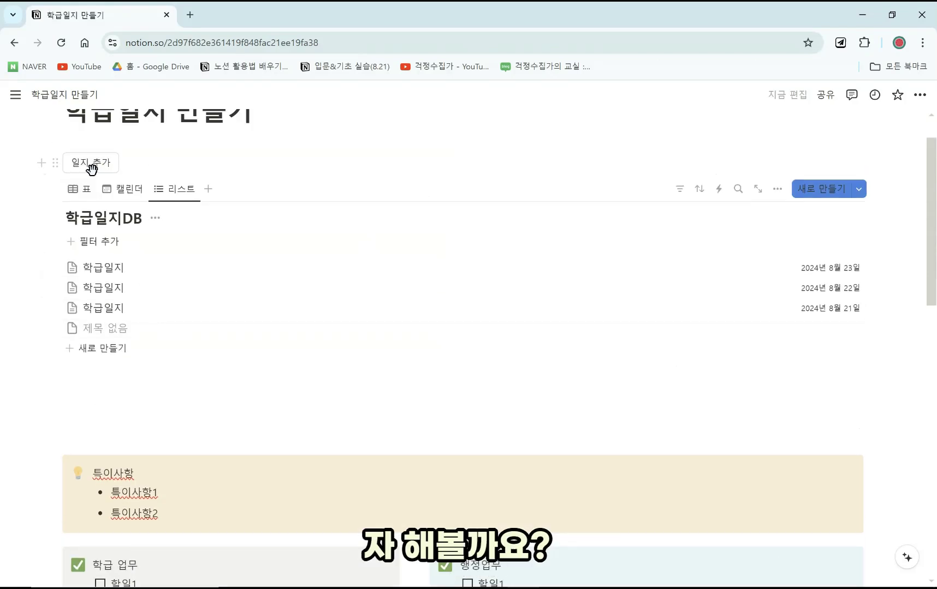
{"action": "scroll", "coordinate": [91, 170], "scroll_direction": "up", "scroll_amount": 1}
{"action": "left_click", "coordinate": [102, 218]}
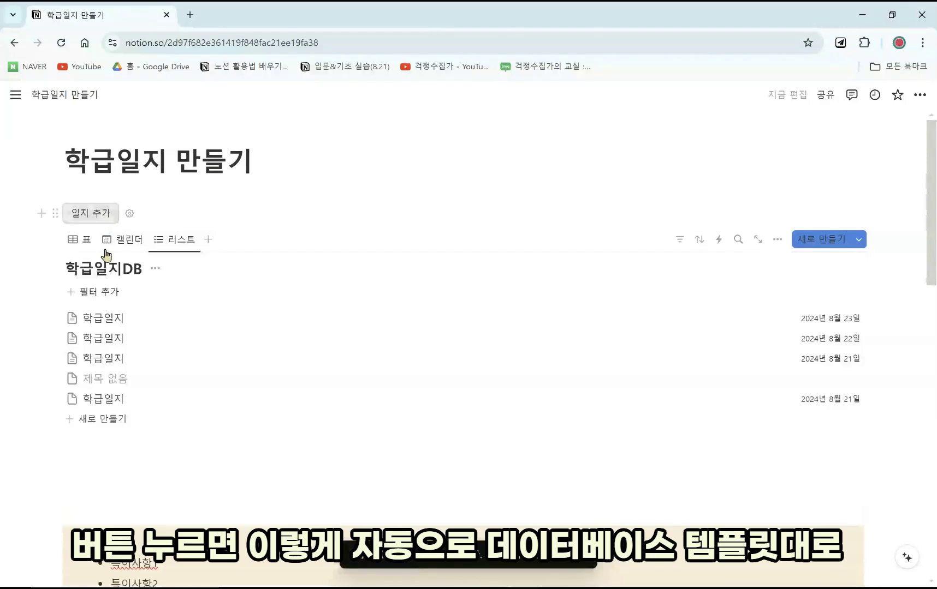
{"action": "left_click", "coordinate": [109, 213]}
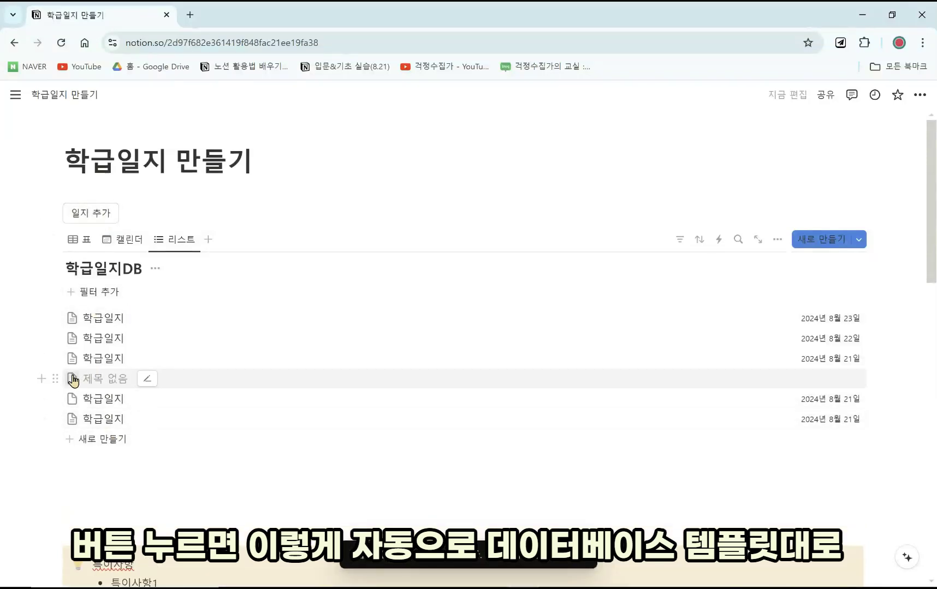
{"action": "left_click", "coordinate": [98, 213]}
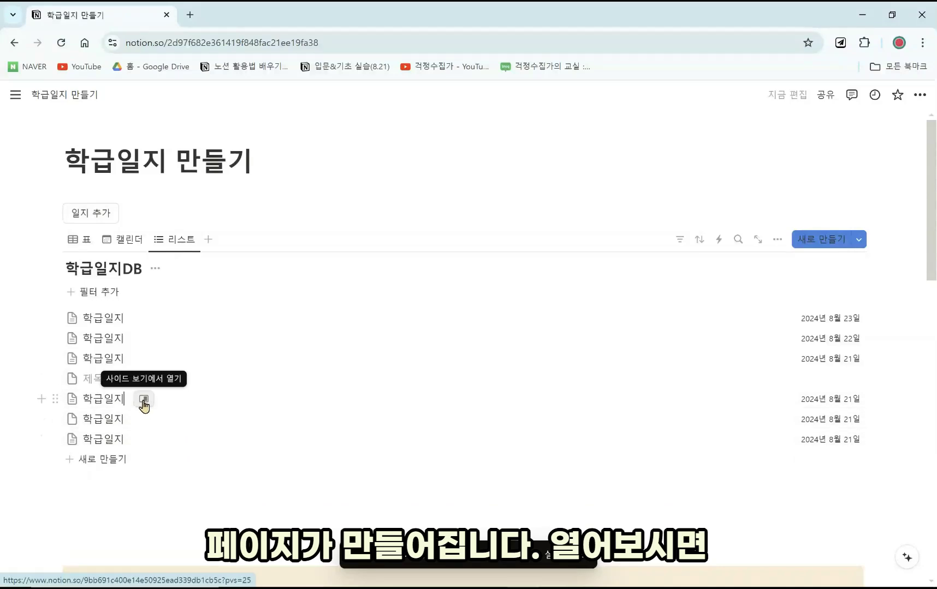
- Open the first button-created 학급일지 entry in side view, review its template contents, and close it
{"action": "left_click", "coordinate": [144, 401]}
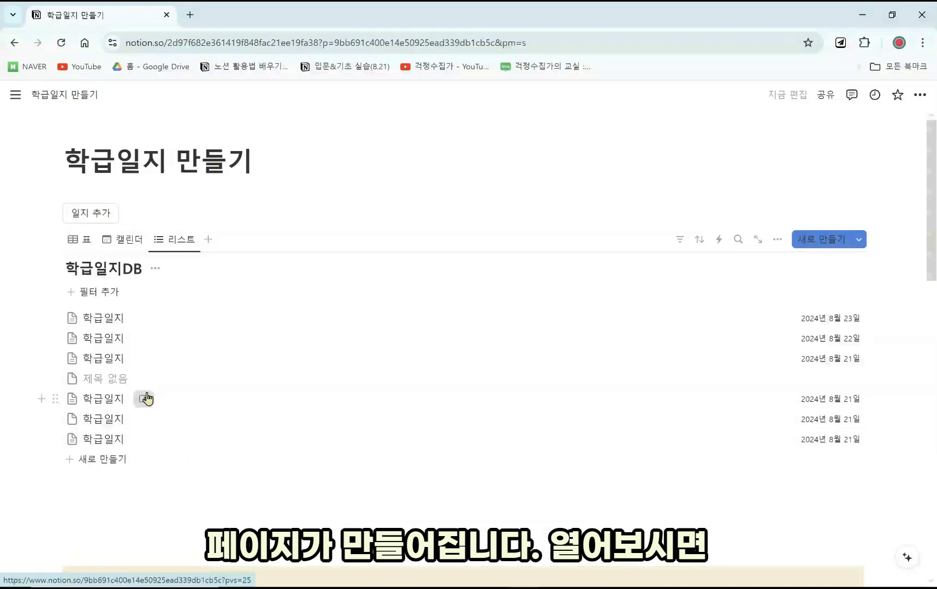
{"action": "scroll", "coordinate": [669, 399], "scroll_direction": "down", "scroll_amount": 3}
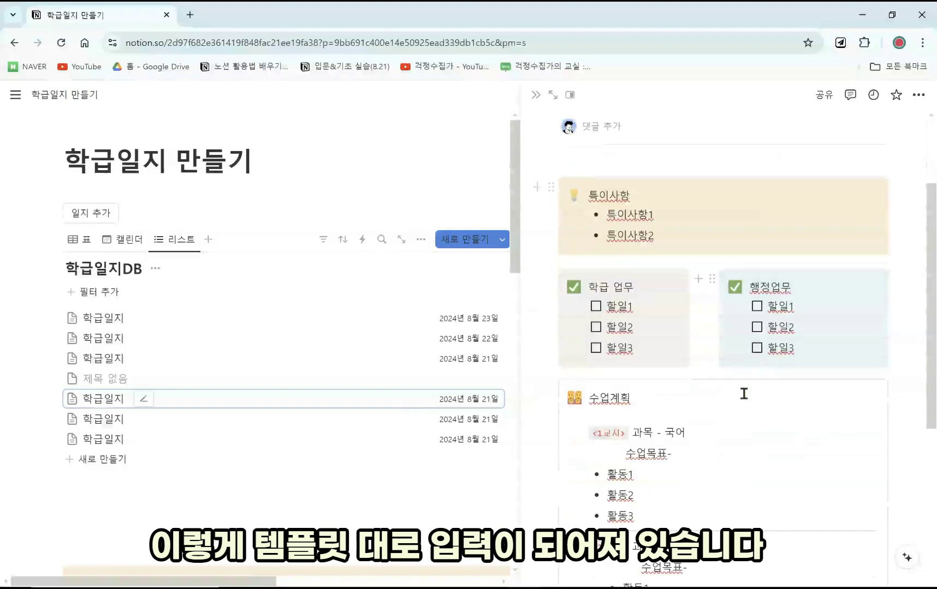
{"action": "scroll", "coordinate": [619, 279], "scroll_direction": "up", "scroll_amount": 1}
{"action": "scroll", "coordinate": [618, 279], "scroll_direction": "up", "scroll_amount": 1}
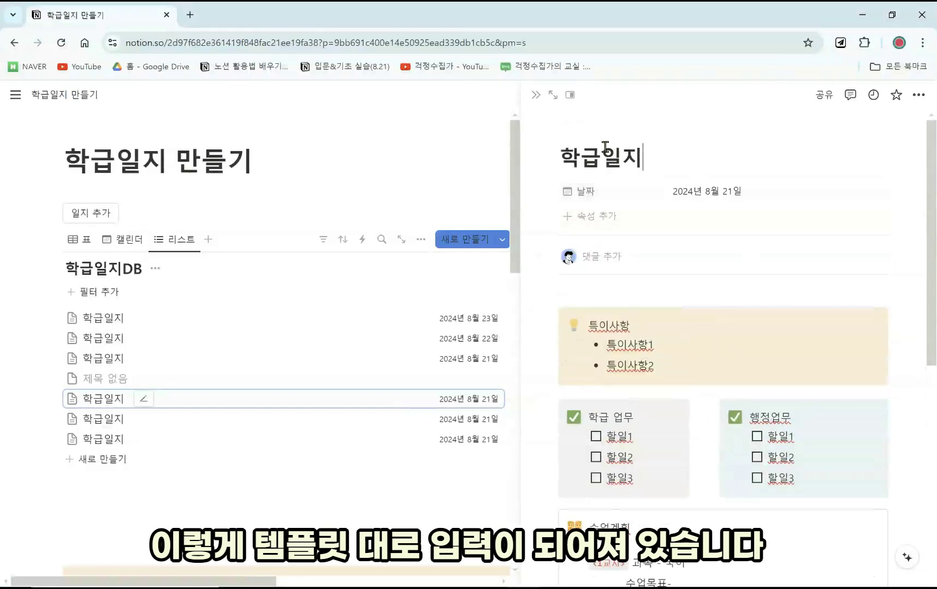
{"action": "left_click", "coordinate": [536, 95]}
- Add another blank entry at the end of the 학급일지DB list, open it to view its template choices, and close it
{"action": "left_click", "coordinate": [118, 461]}
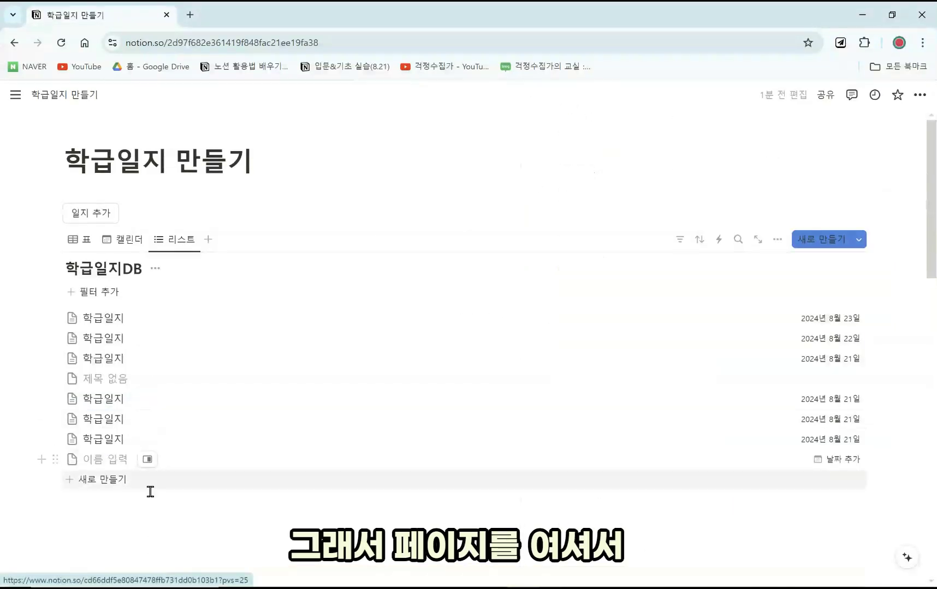
{"action": "left_click", "coordinate": [147, 460]}
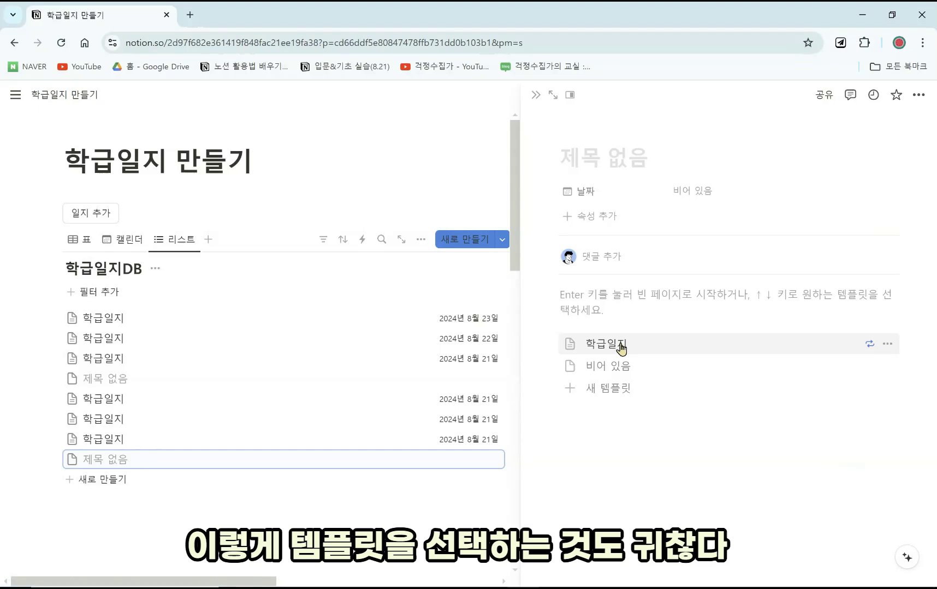
{"action": "left_click", "coordinate": [480, 512]}
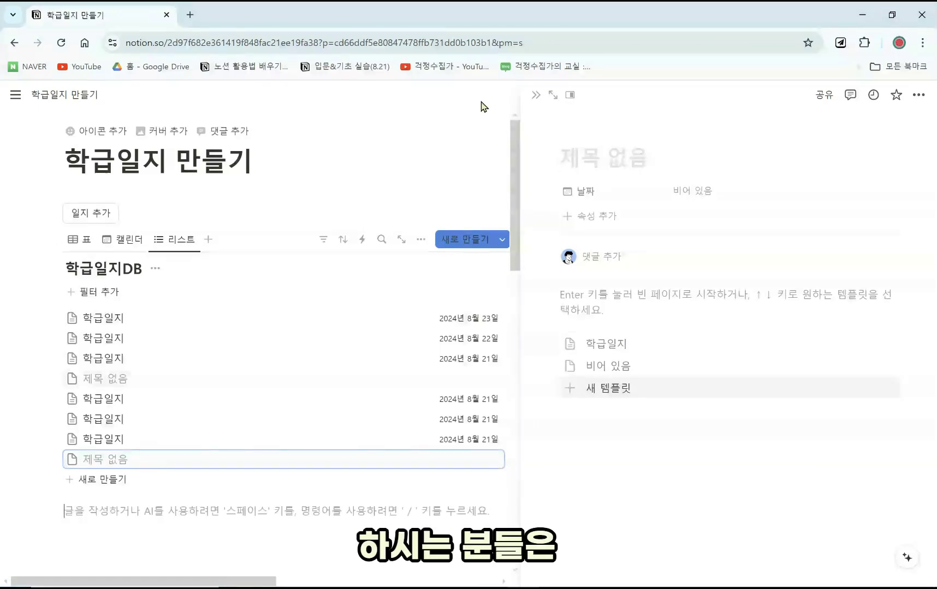
{"action": "left_click", "coordinate": [535, 96]}
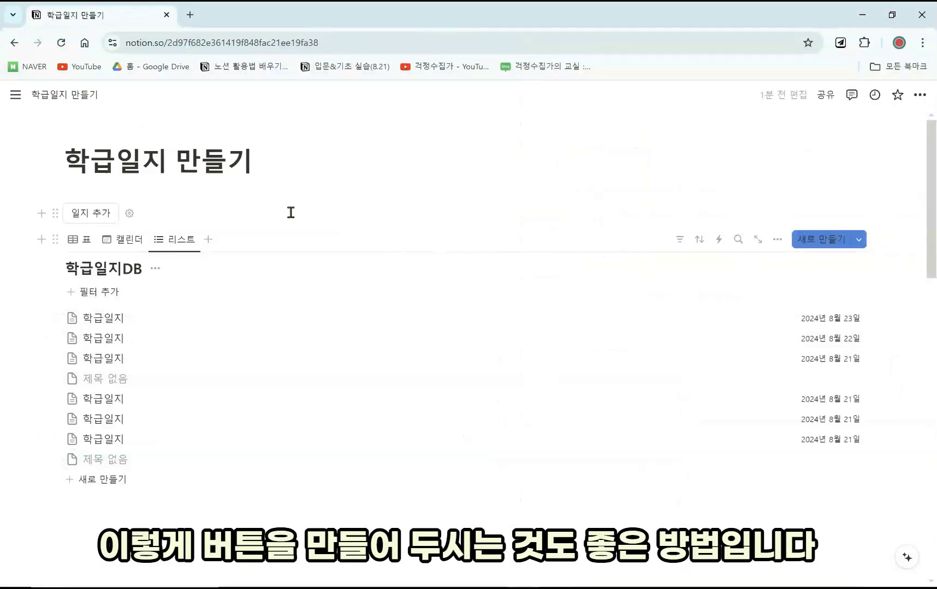
- Reopen the 일지 추가 button's settings, check the template options for the added page, and close the settings
{"action": "left_click", "coordinate": [131, 214]}
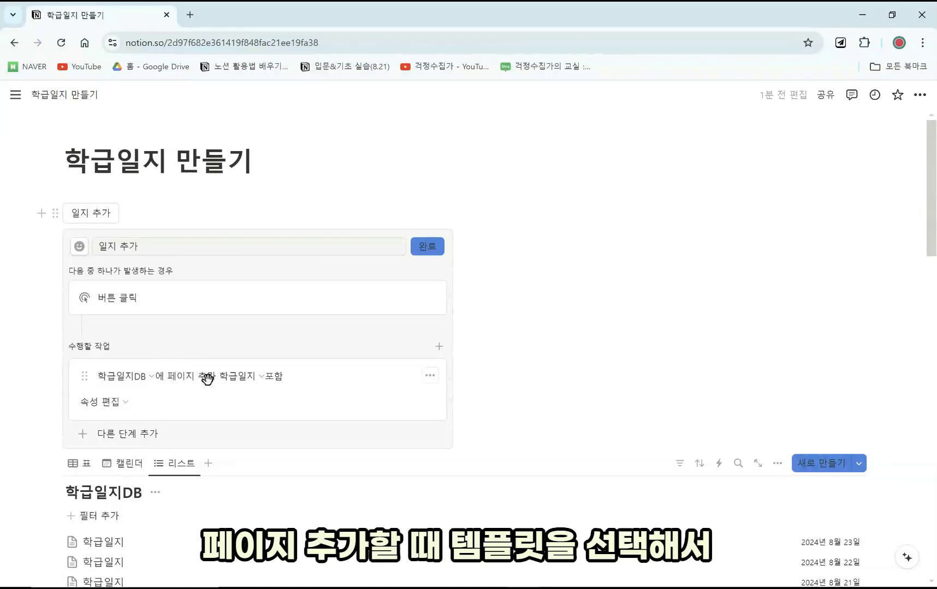
{"action": "left_click", "coordinate": [243, 378]}
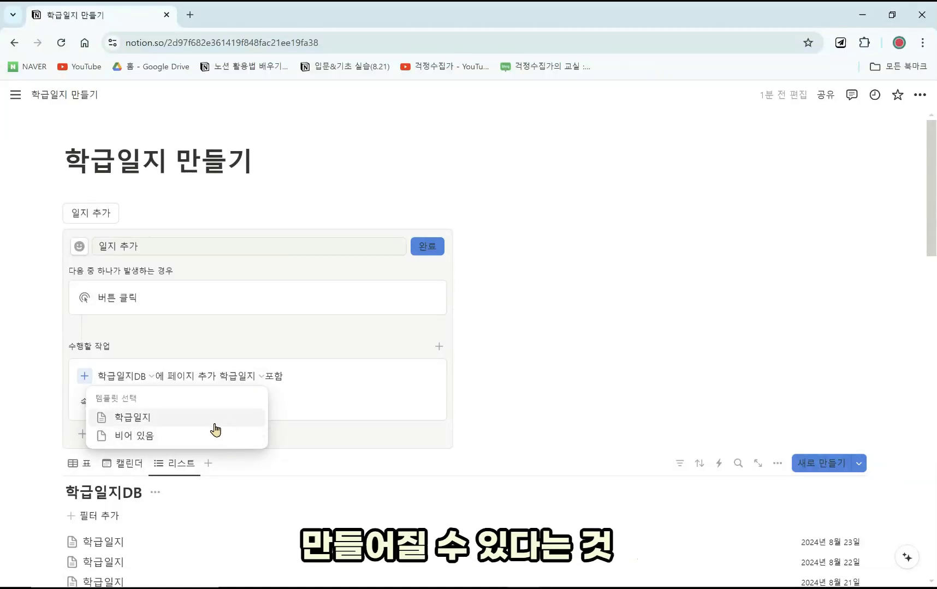
{"action": "left_click", "coordinate": [303, 331]}
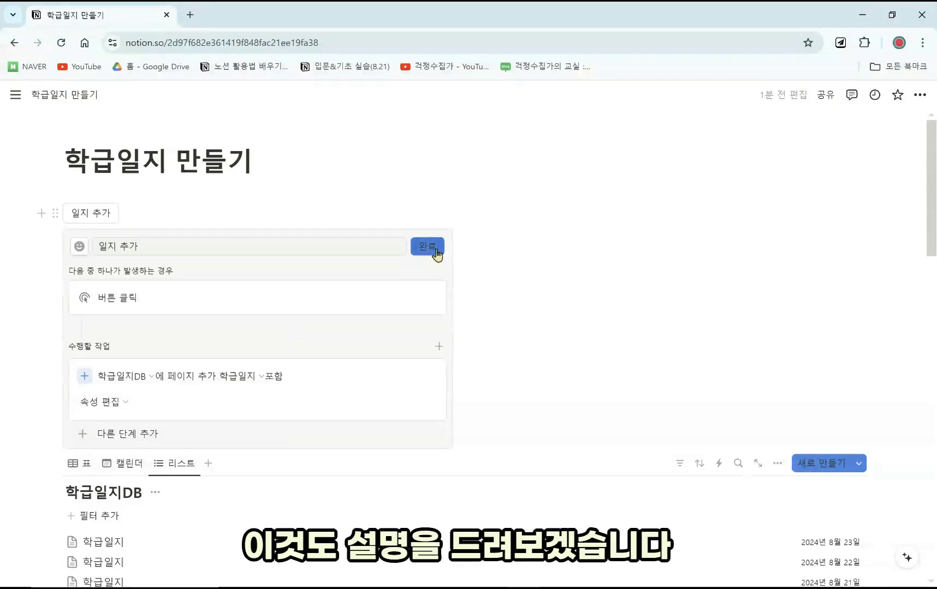
{"action": "left_click", "coordinate": [428, 247]}
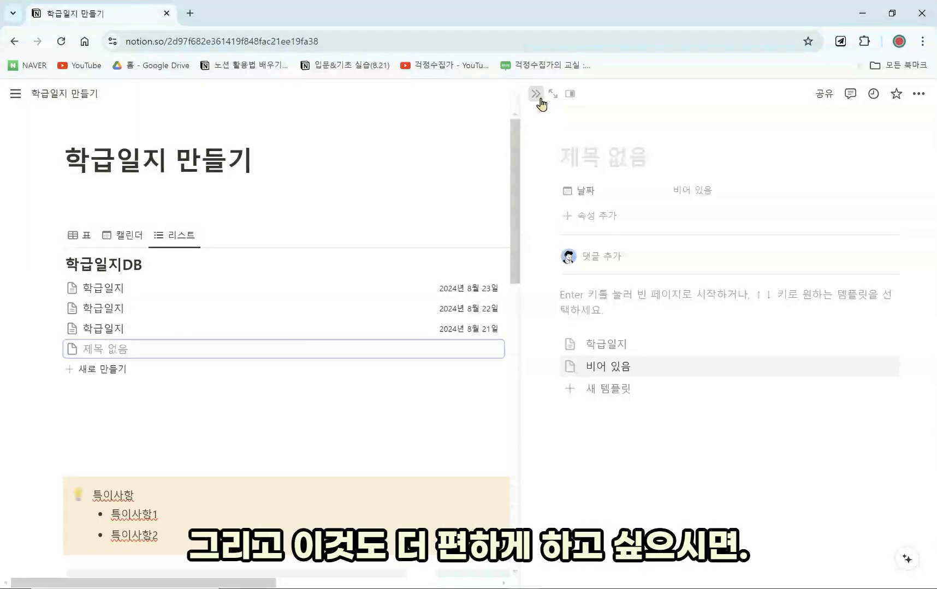
- Open the untitled entry at the end of the 학급일지DB list and choose daily (매일) repeat for the 학급일지 template
{"action": "left_click", "coordinate": [539, 99]}
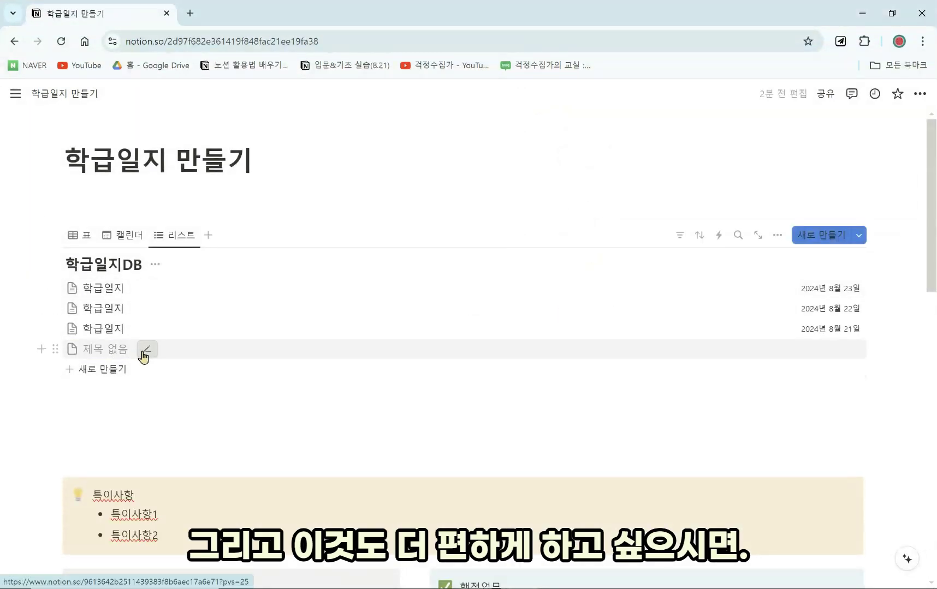
{"action": "left_click", "coordinate": [146, 354]}
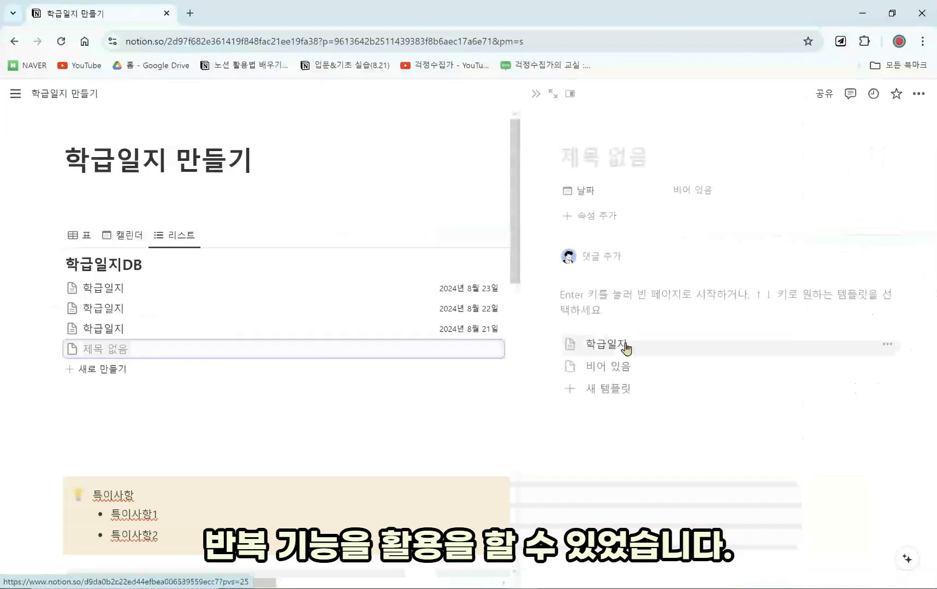
{"action": "left_click", "coordinate": [888, 345]}
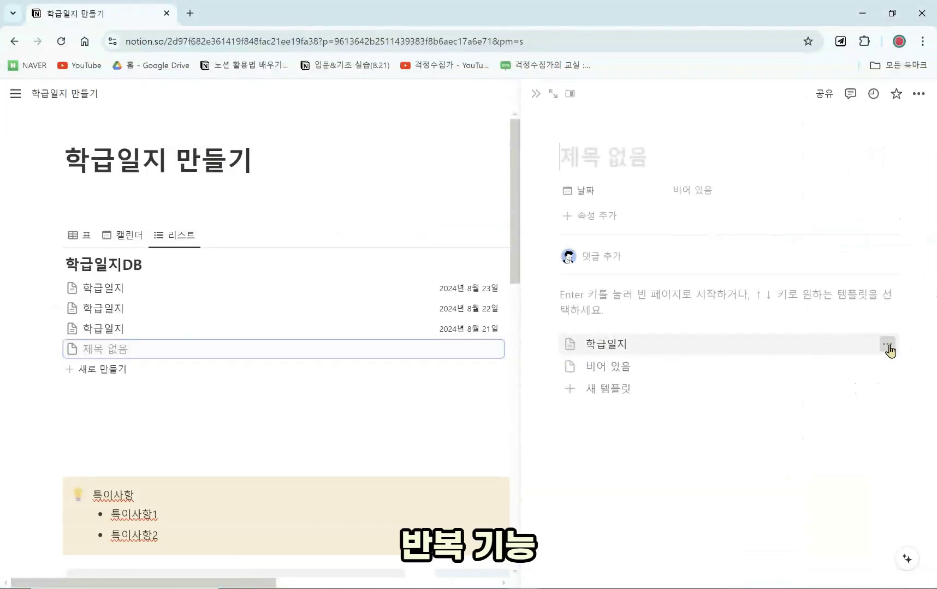
{"action": "left_click", "coordinate": [856, 317]}
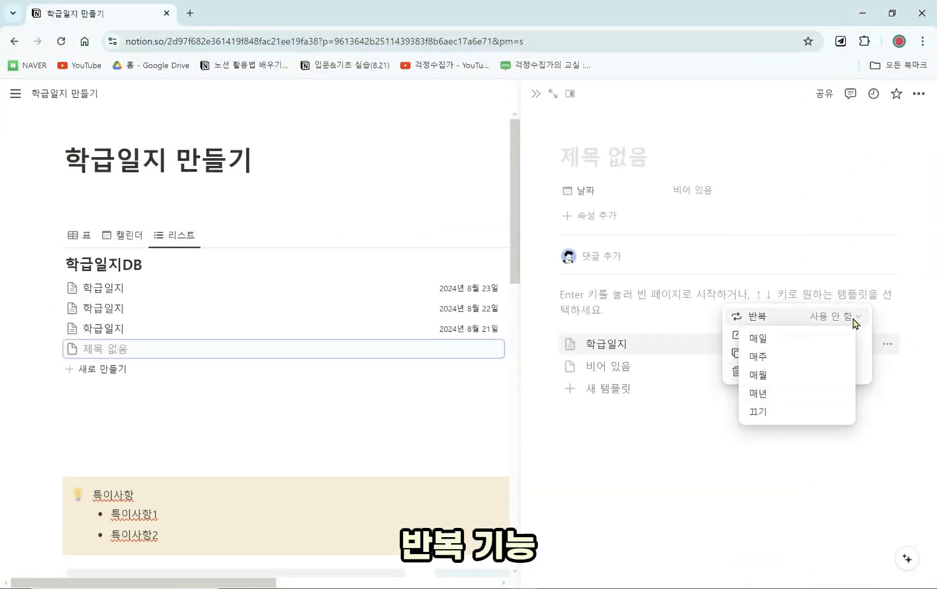
{"action": "left_click", "coordinate": [789, 339]}
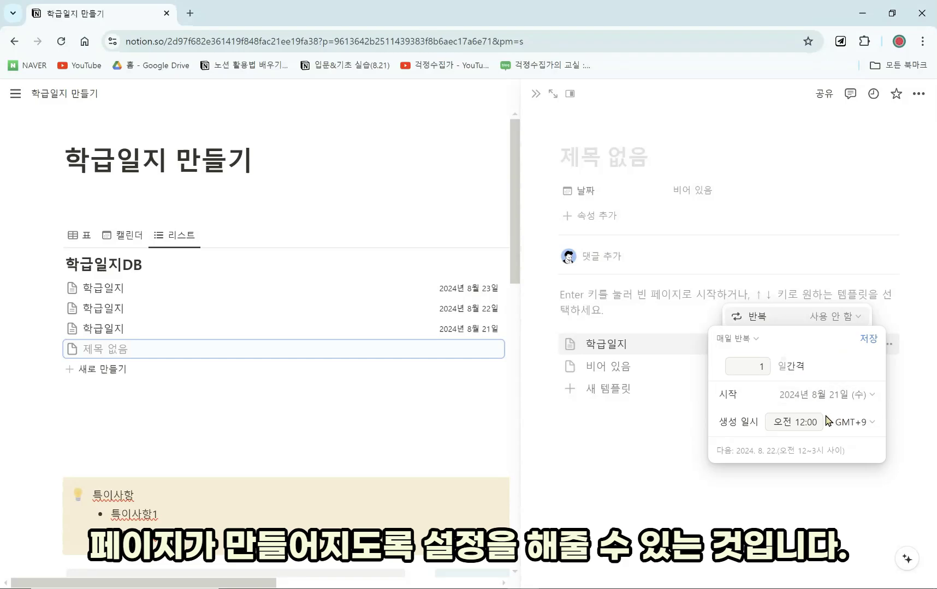
- Set the template's daily creation time to 오전 07:00 and save the repeat schedule
{"action": "left_click", "coordinate": [804, 425]}
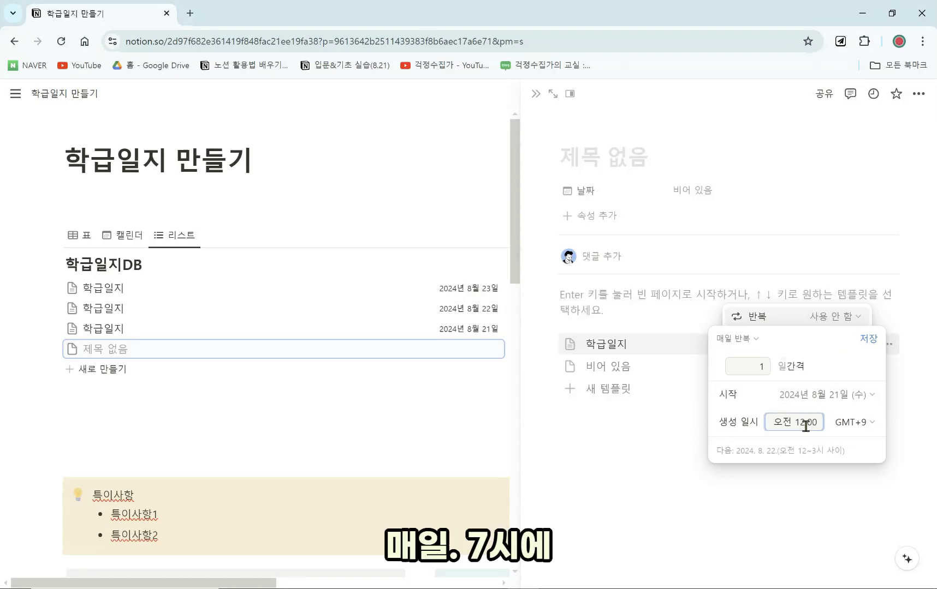
{"action": "type", "text": "10"}
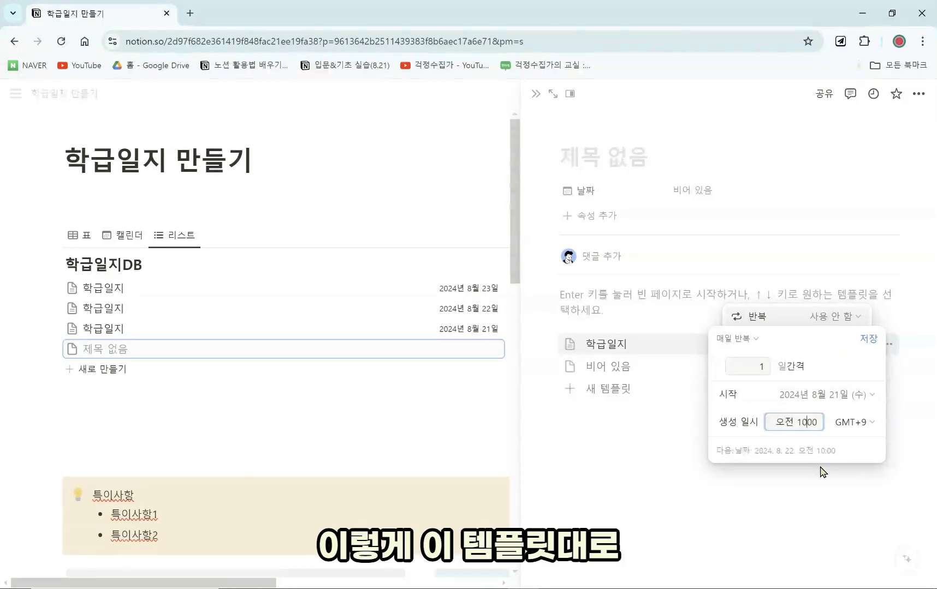
{"action": "key", "text": "BackSpace"}
{"action": "key", "text": "BackSpace"}
{"action": "type", "text": "07"}
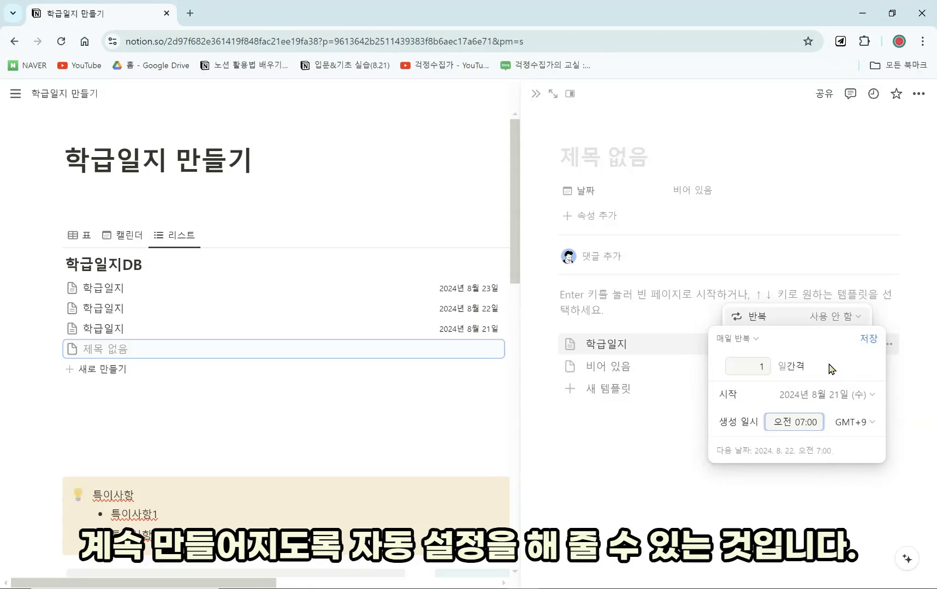
{"action": "left_click", "coordinate": [866, 340]}
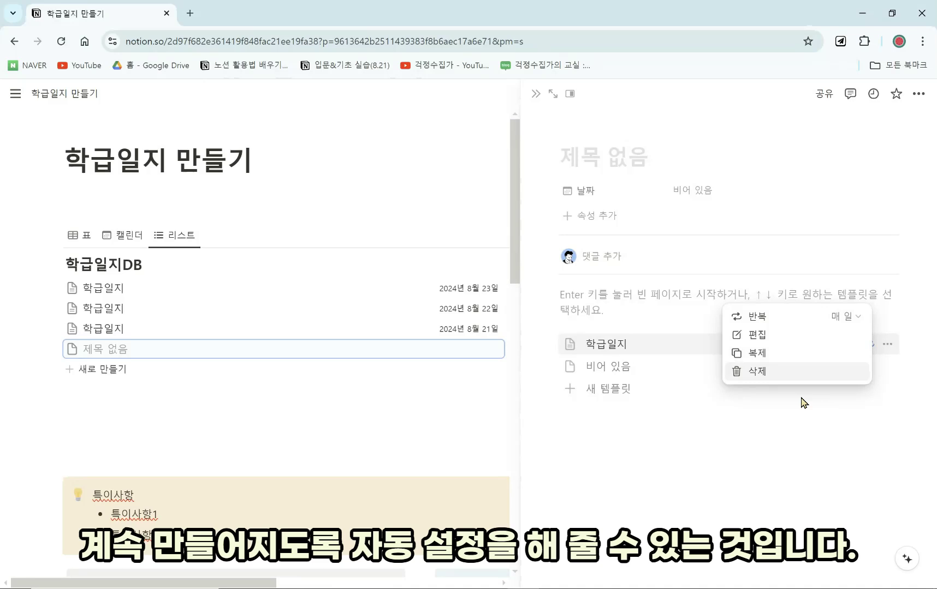
{"action": "left_click", "coordinate": [818, 441]}
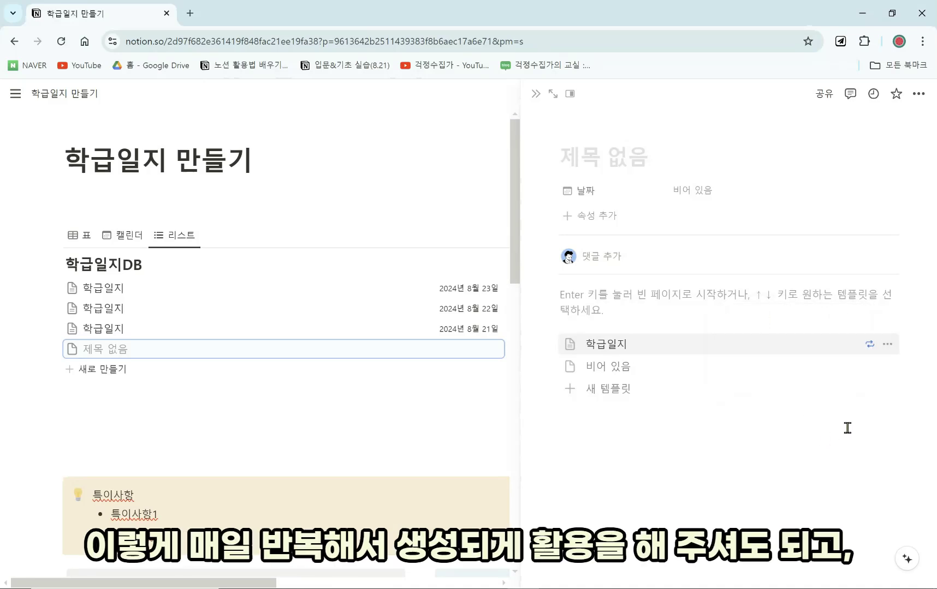
- Close the untitled entry's side view and delete that entry from the 학급일지DB list
{"action": "left_click", "coordinate": [535, 94]}
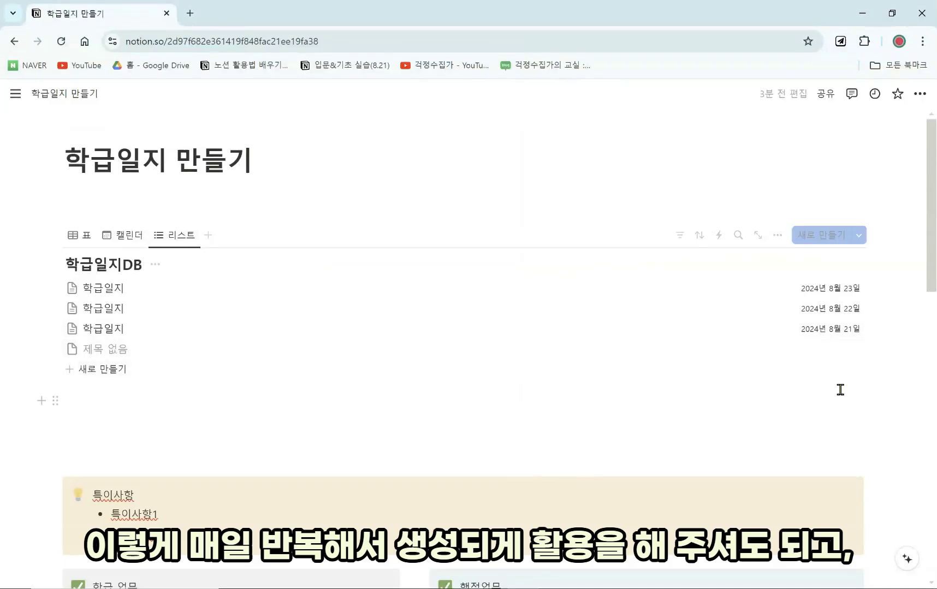
{"action": "left_click", "coordinate": [56, 349]}
{"action": "left_click", "coordinate": [100, 339]}
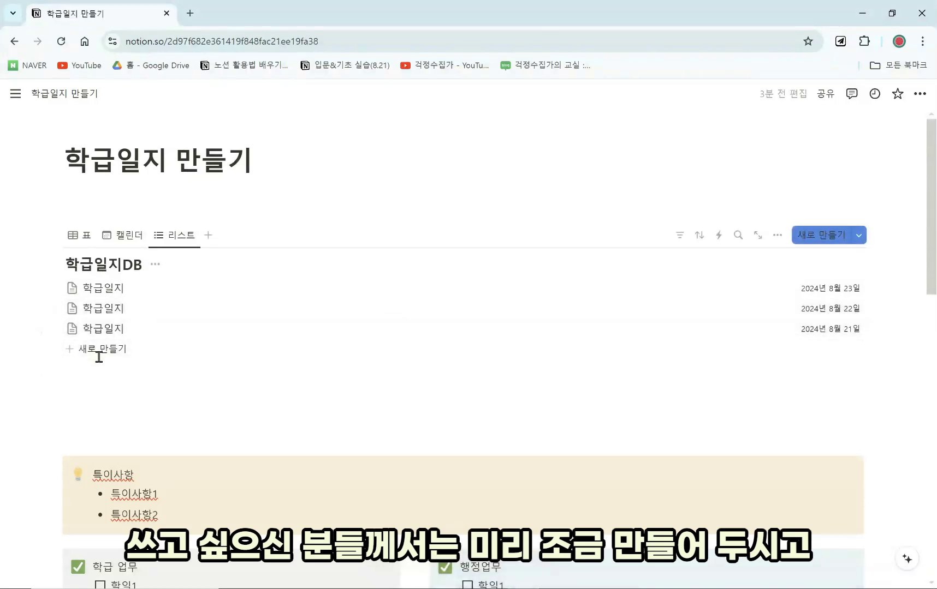
- Review the journal page from the 학급일지DB list through the 특이사항, 학급 업무, 행정업무 and 수업계획 sections
{"action": "scroll", "coordinate": [107, 363], "scroll_direction": "down", "scroll_amount": 6}
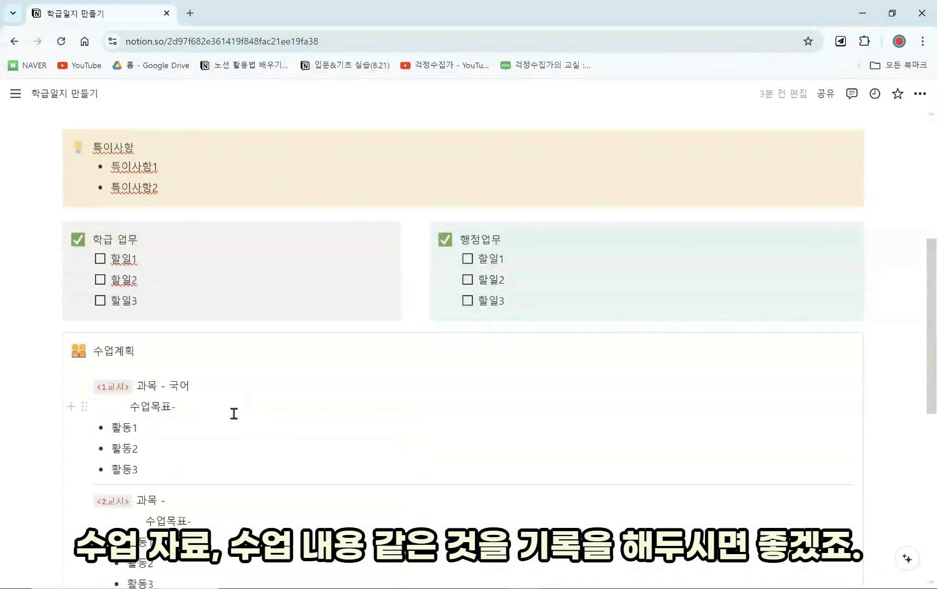
{"action": "scroll", "coordinate": [576, 467], "scroll_direction": "down", "scroll_amount": 4}
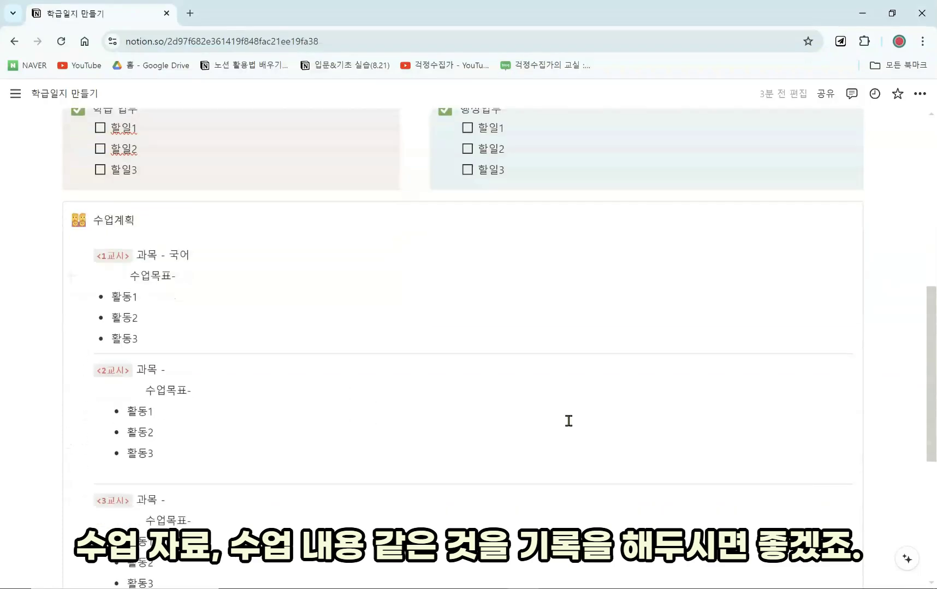
{"action": "scroll", "coordinate": [568, 422], "scroll_direction": "up", "scroll_amount": 4}
{"action": "scroll", "coordinate": [577, 451], "scroll_direction": "up", "scroll_amount": 6}
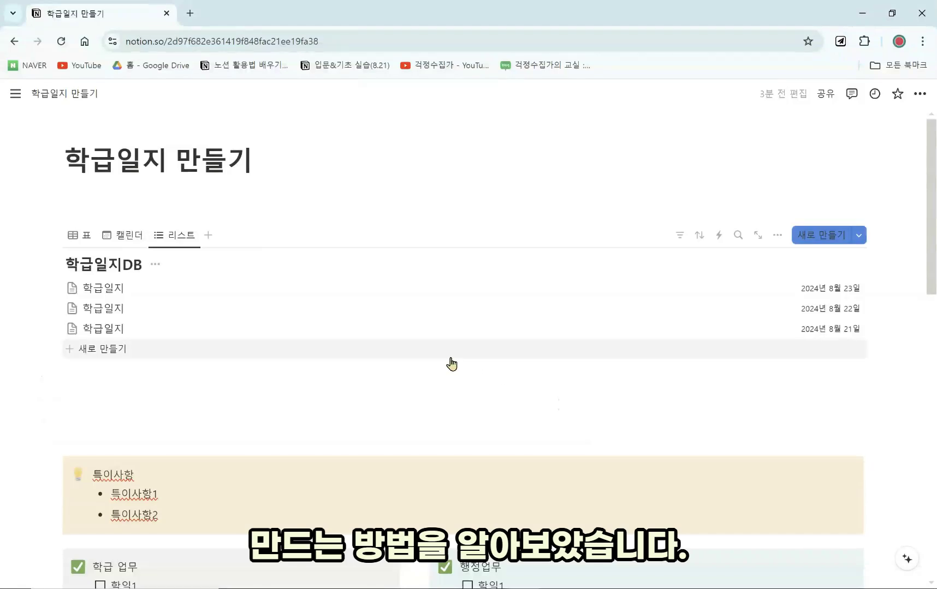
{"action": "scroll", "coordinate": [451, 364], "scroll_direction": "down", "scroll_amount": 4}
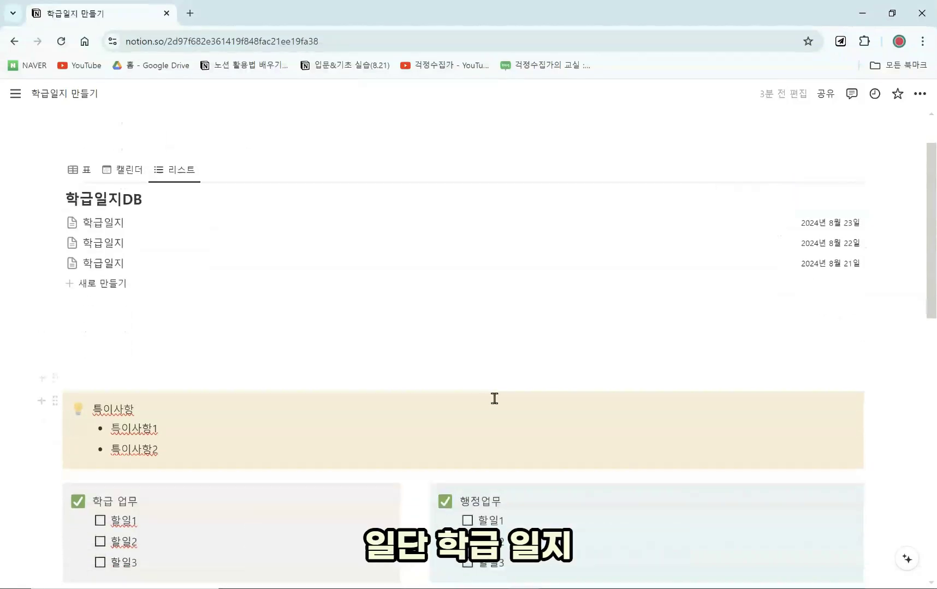
{"action": "scroll", "coordinate": [704, 474], "scroll_direction": "down", "scroll_amount": 4}
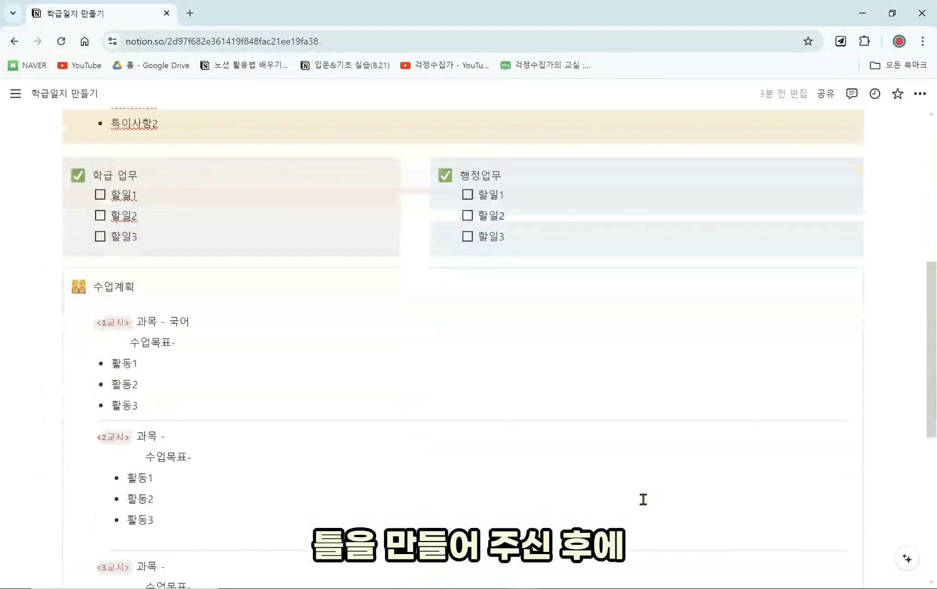
{"action": "scroll", "coordinate": [321, 339], "scroll_direction": "down", "scroll_amount": 3}
{"action": "scroll", "coordinate": [425, 527], "scroll_direction": "up", "scroll_amount": 10}
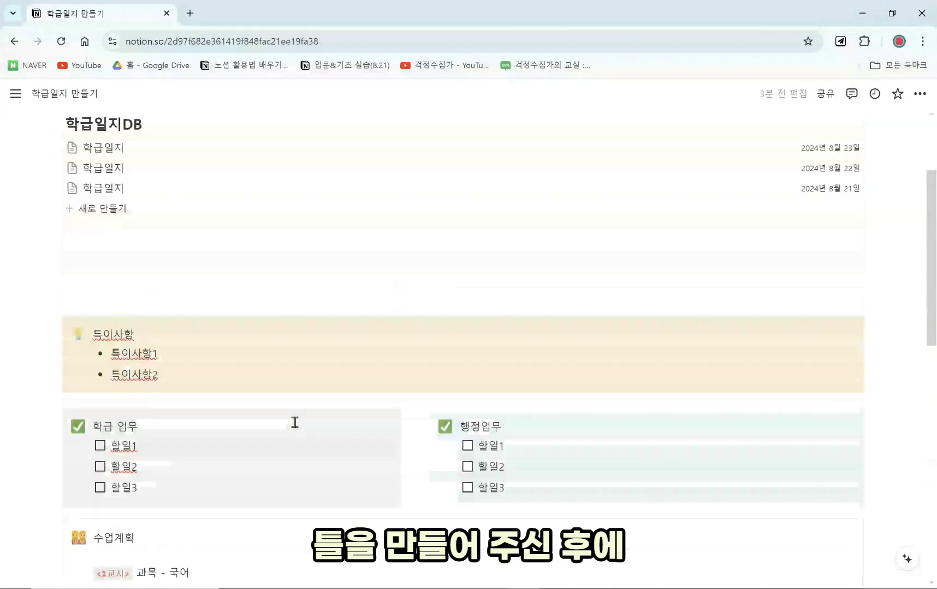
- Filter the 학급일지DB list view by 날짜 relative to today, with the range set to 이번 월
{"action": "scroll", "coordinate": [391, 503], "scroll_direction": "down", "scroll_amount": 1}
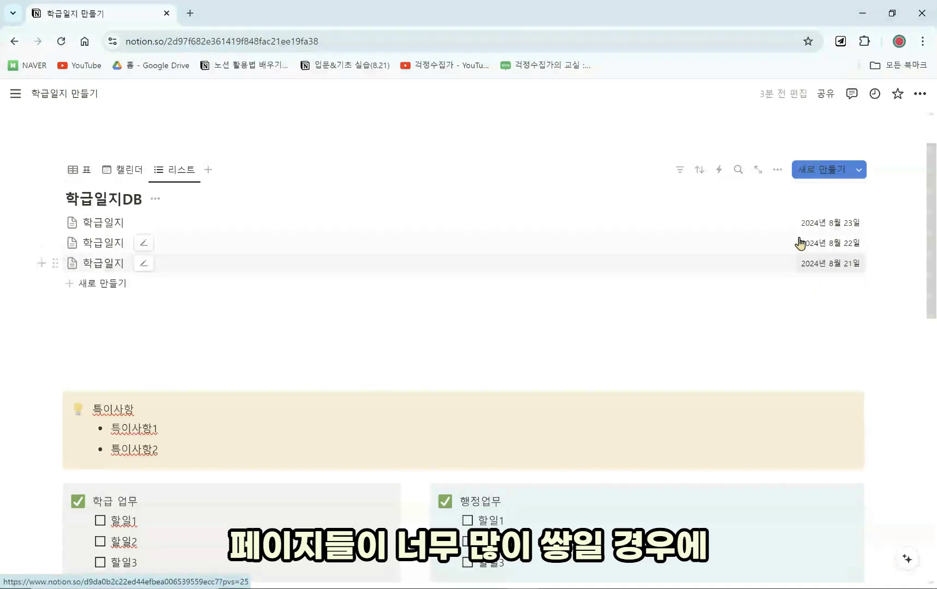
{"action": "left_click", "coordinate": [679, 171]}
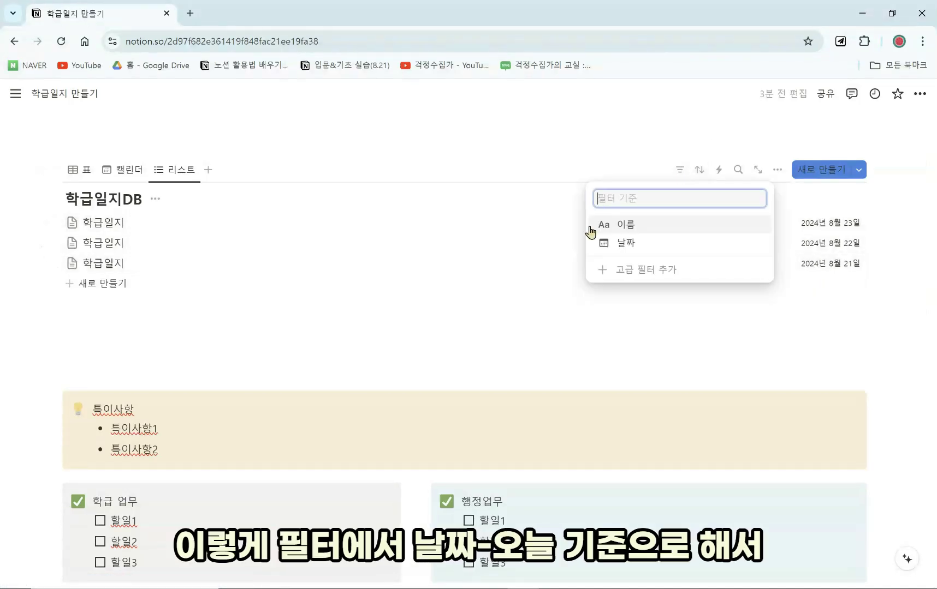
{"action": "left_click", "coordinate": [623, 243]}
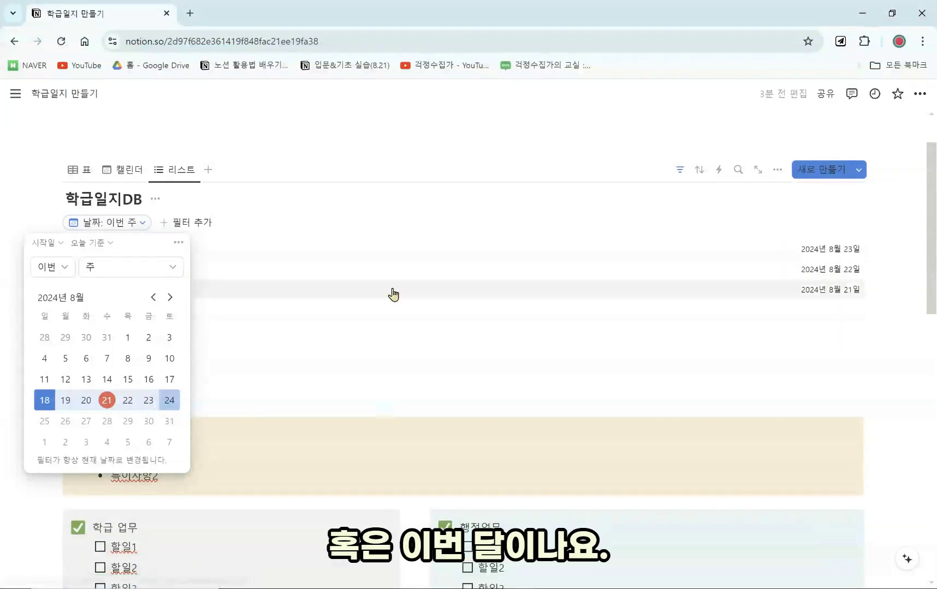
{"action": "left_click", "coordinate": [170, 271]}
{"action": "left_click", "coordinate": [133, 328]}
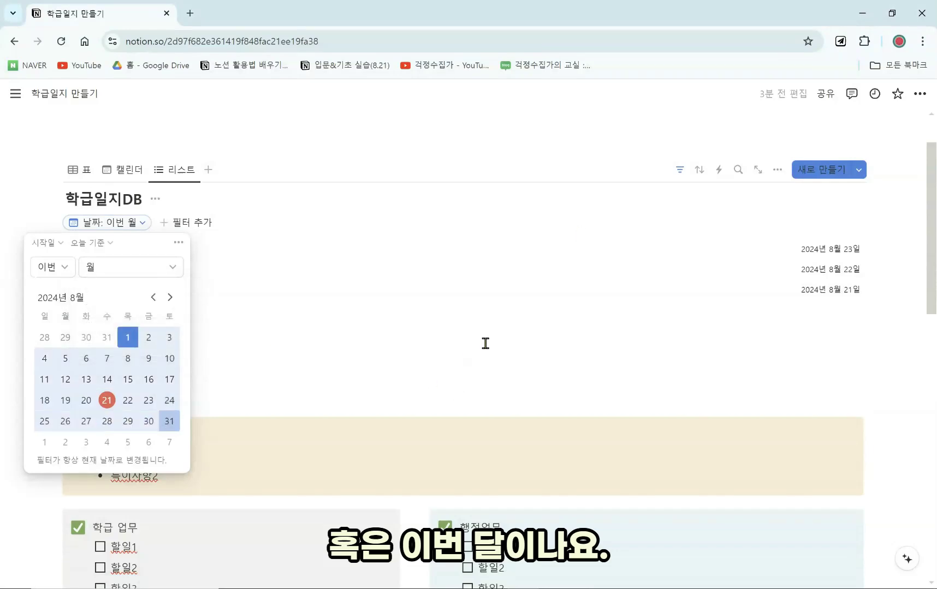
{"action": "left_click", "coordinate": [583, 356]}
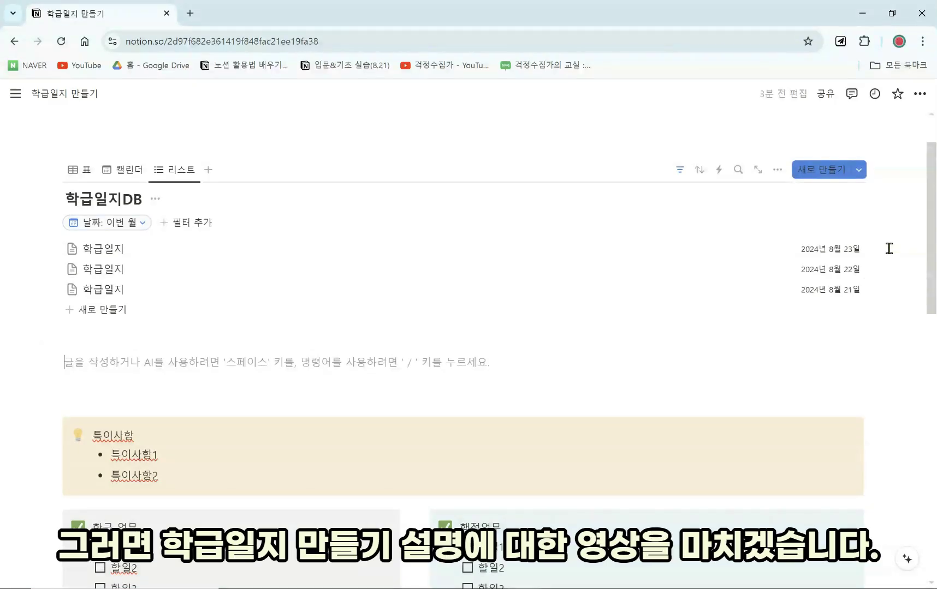
{"action": "left_click", "coordinate": [813, 349]}
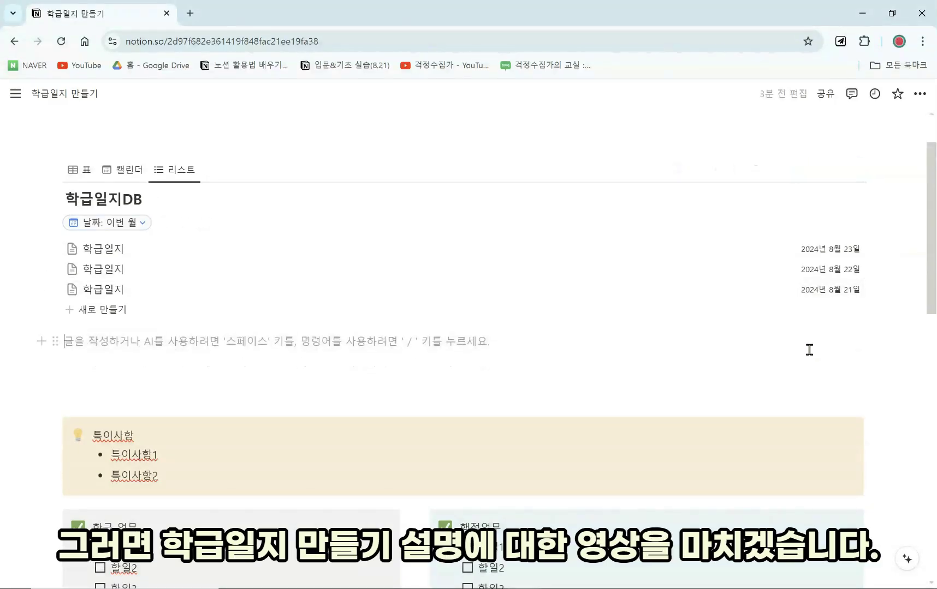